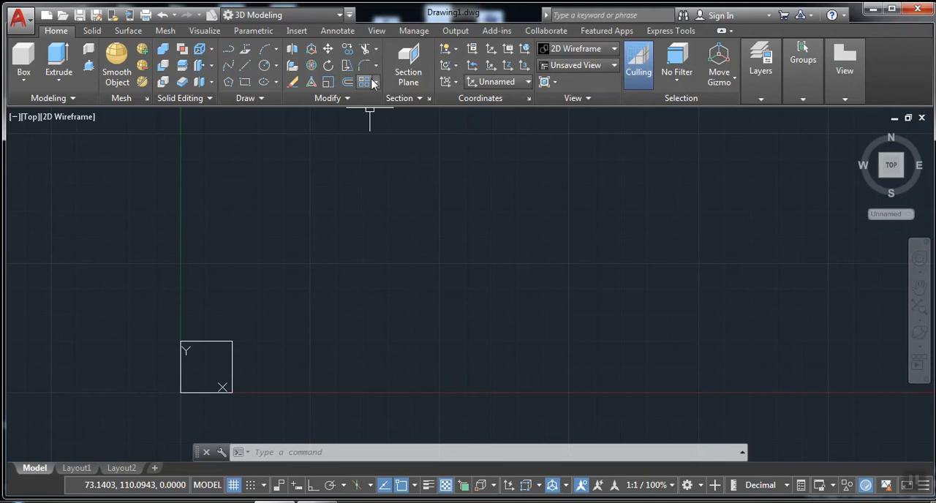
Create an associative rectangular array from the square and set it to 9 columns
{"action": "left_click", "coordinate": [375, 81]}
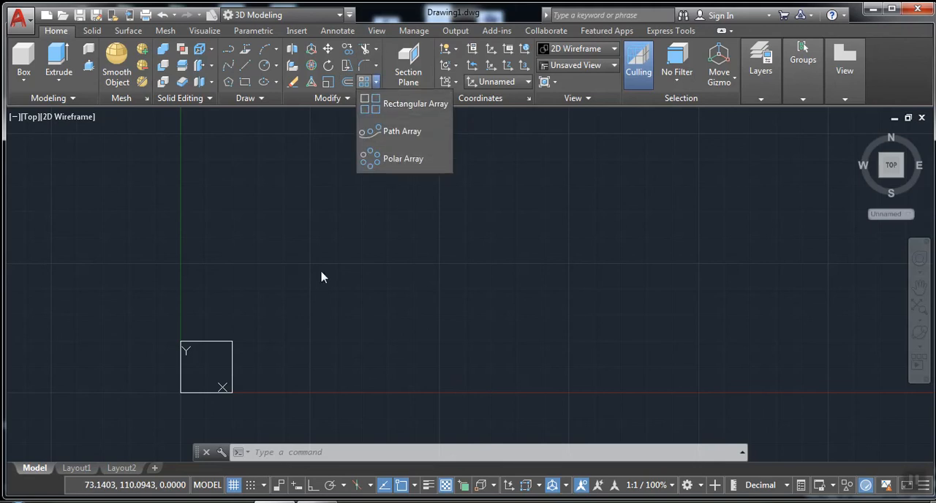
{"action": "left_click", "coordinate": [414, 108]}
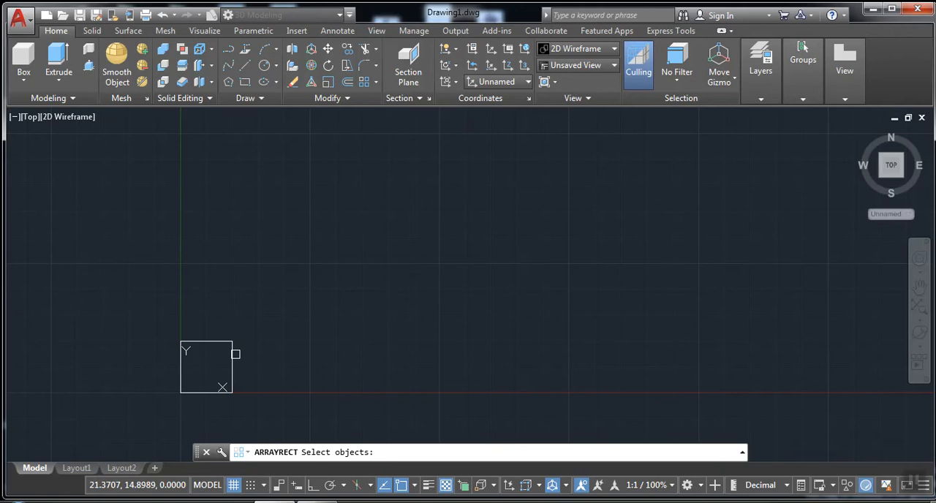
{"action": "left_click", "coordinate": [236, 357]}
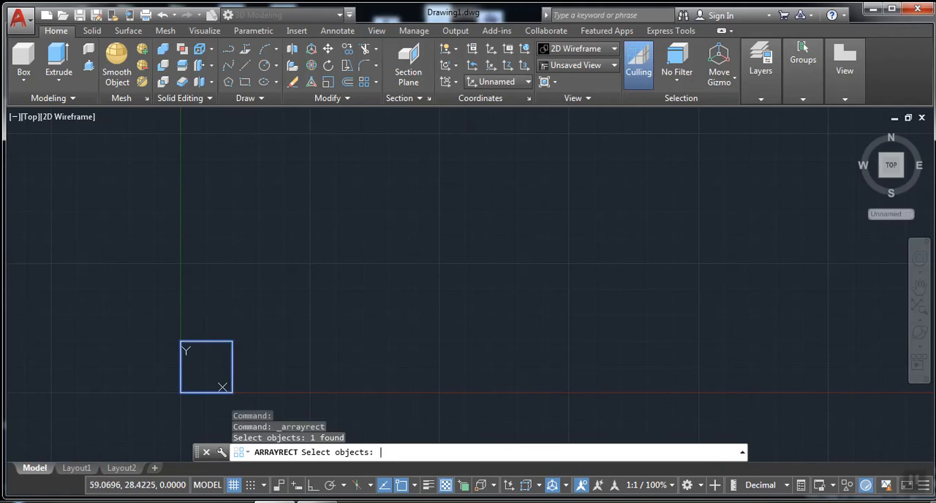
{"action": "key", "text": "Return"}
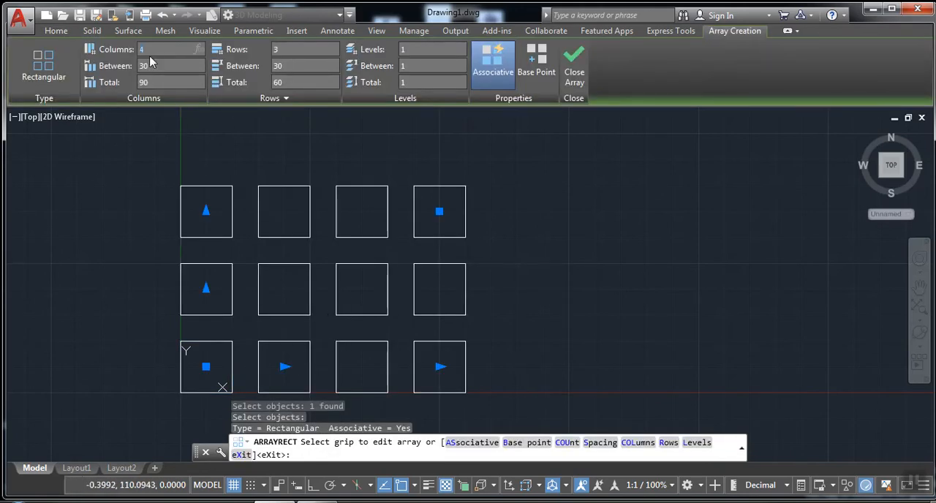
{"action": "key", "text": "Return"}
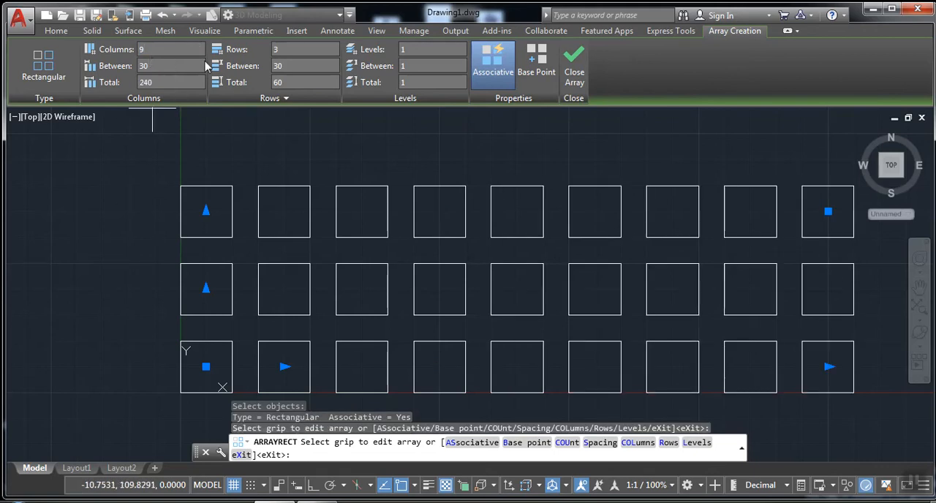
Set the array to 5 rows with a column spacing of 40, and finish the array
{"action": "type", "text": "5"}
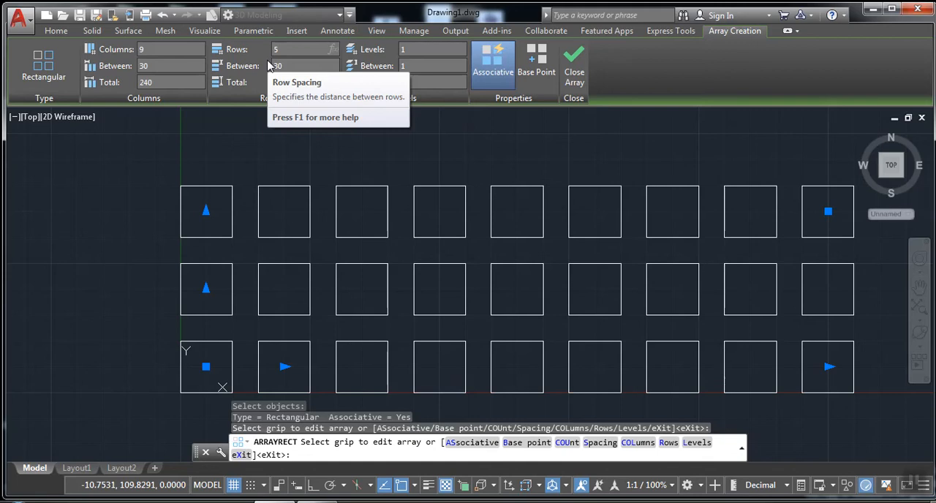
{"action": "key", "text": "Return"}
{"action": "scroll", "coordinate": [220, 234], "scroll_direction": "down", "scroll_amount": 5}
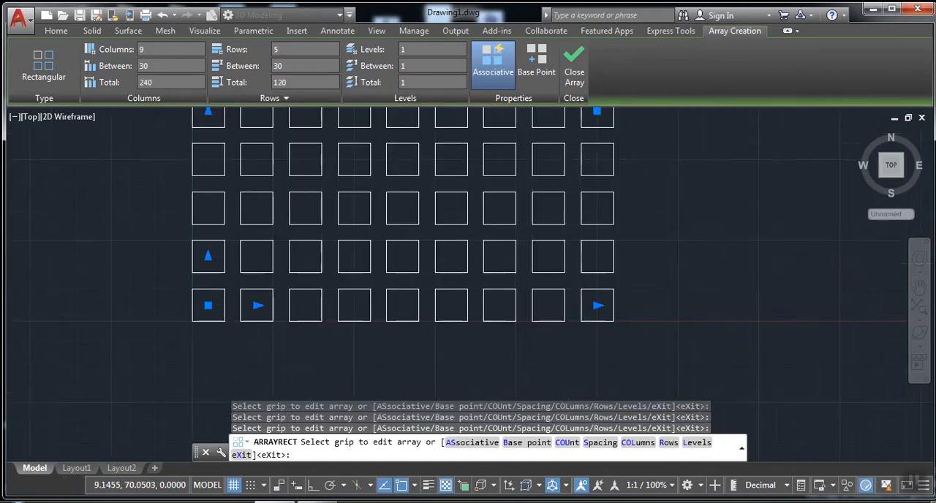
{"action": "scroll", "coordinate": [241, 245], "scroll_direction": "up", "scroll_amount": 4}
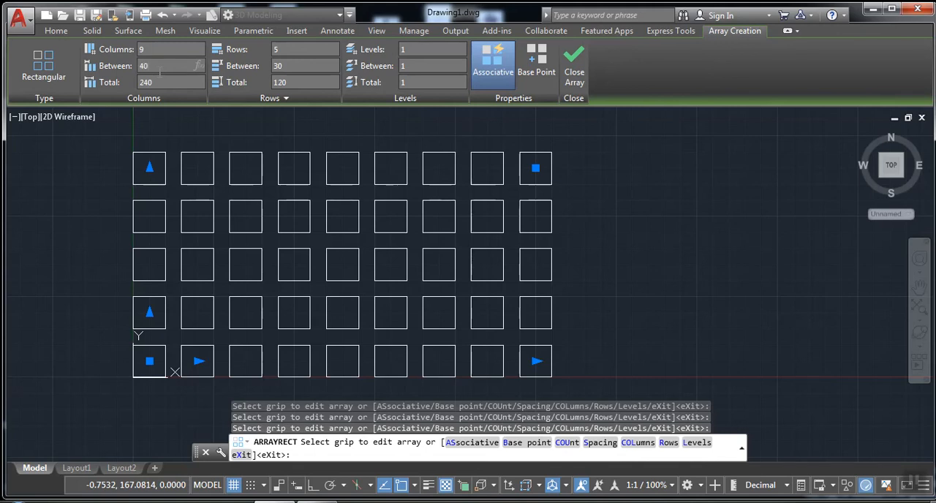
{"action": "key", "text": "Return"}
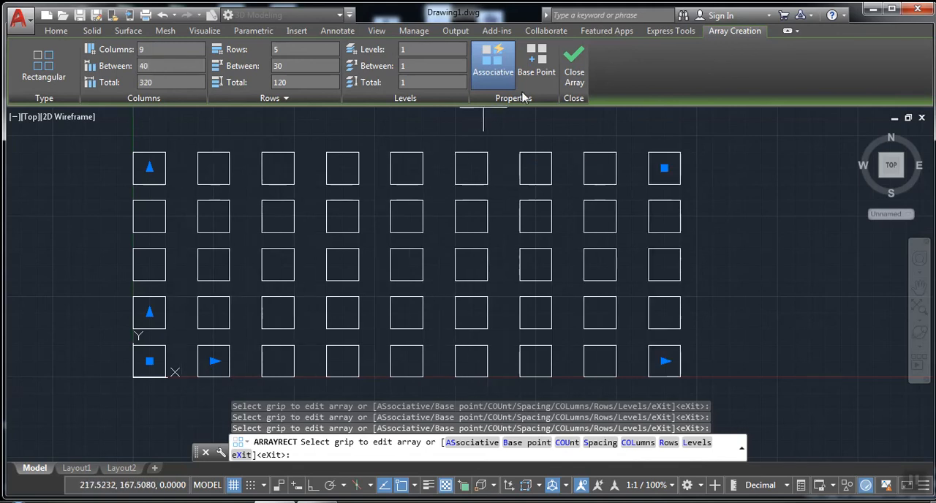
{"action": "left_click", "coordinate": [572, 69]}
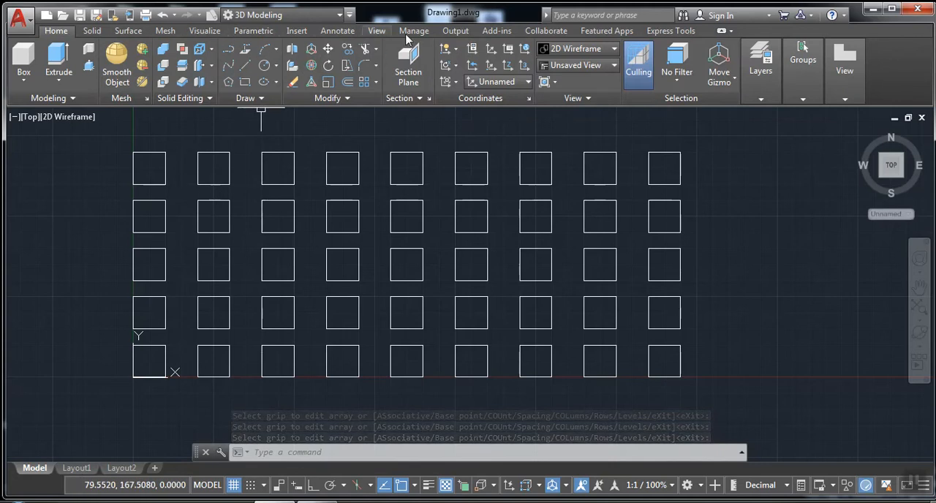
Add a linear dimension below the array between the lower-left corners of the first two squares in the bottom row
{"action": "left_click", "coordinate": [337, 31]}
{"action": "left_click", "coordinate": [236, 65]}
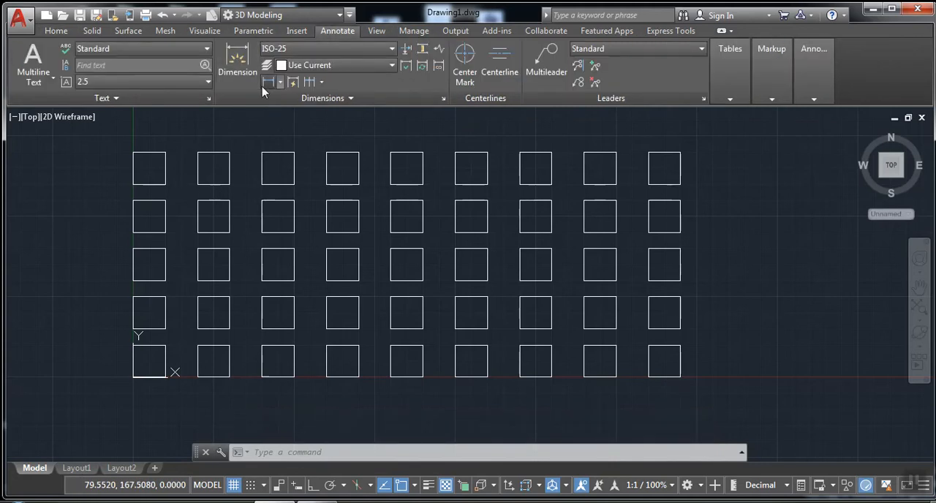
{"action": "left_click", "coordinate": [132, 378]}
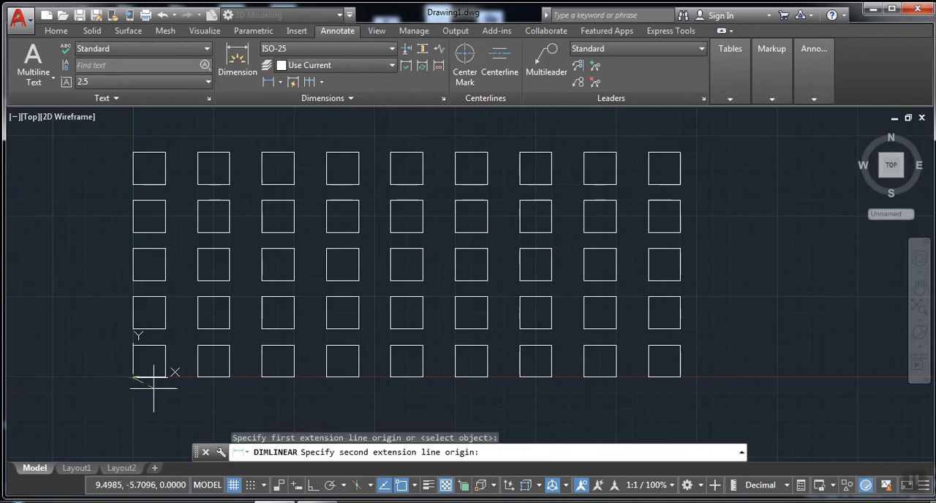
{"action": "left_click", "coordinate": [165, 377]}
{"action": "left_click", "coordinate": [186, 394]}
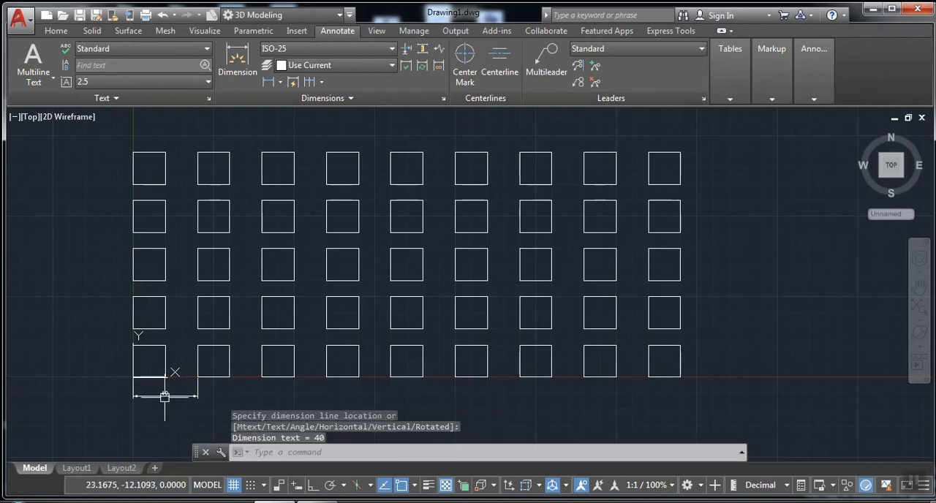
{"action": "scroll", "coordinate": [183, 391], "scroll_direction": "up", "scroll_amount": 3}
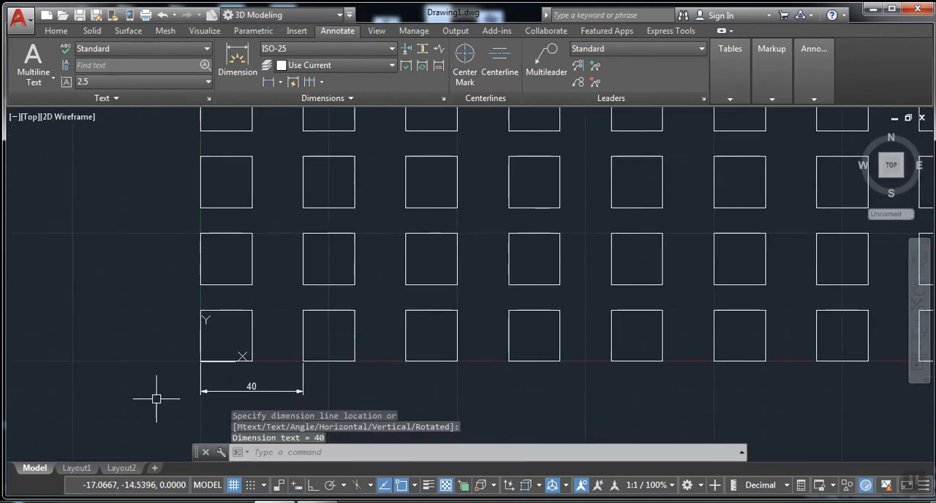
{"action": "scroll", "coordinate": [187, 340], "scroll_direction": "down", "scroll_amount": 2}
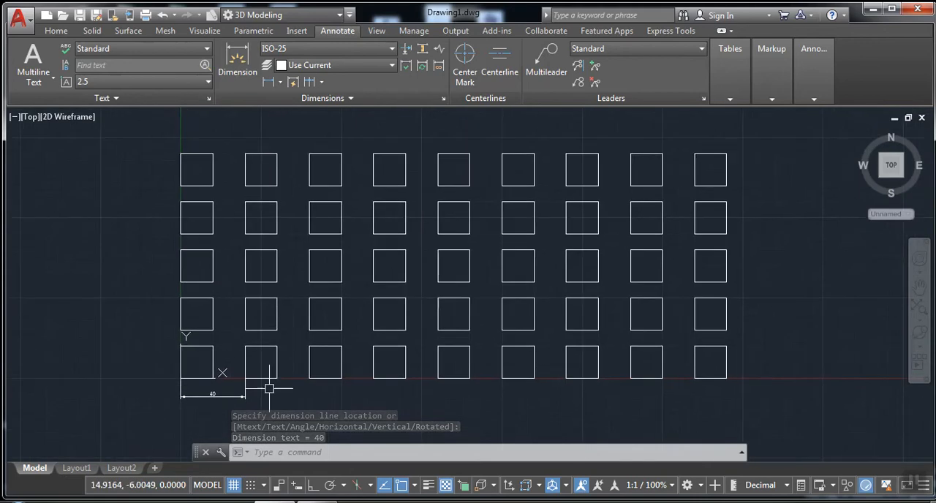
Edit the existing array of squares so that its row spacing is 40
{"action": "left_click", "coordinate": [323, 376]}
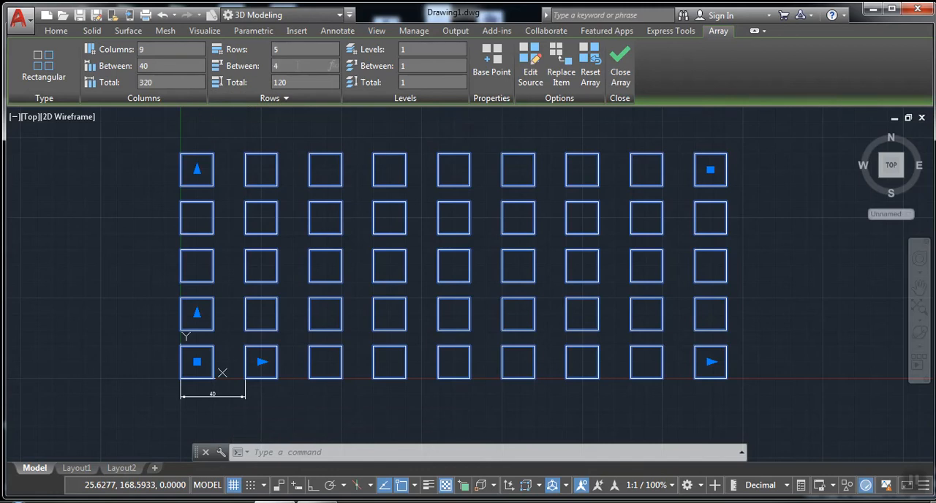
{"action": "key", "text": "Return"}
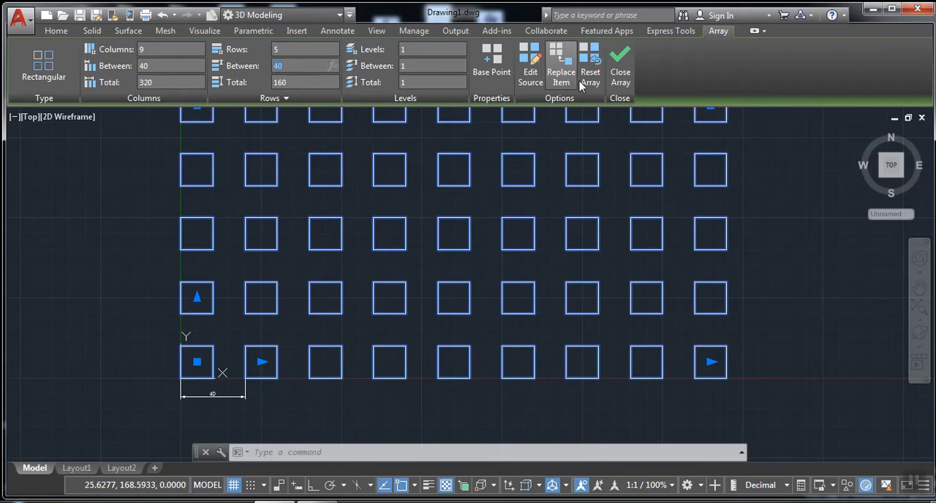
{"action": "left_click", "coordinate": [626, 70]}
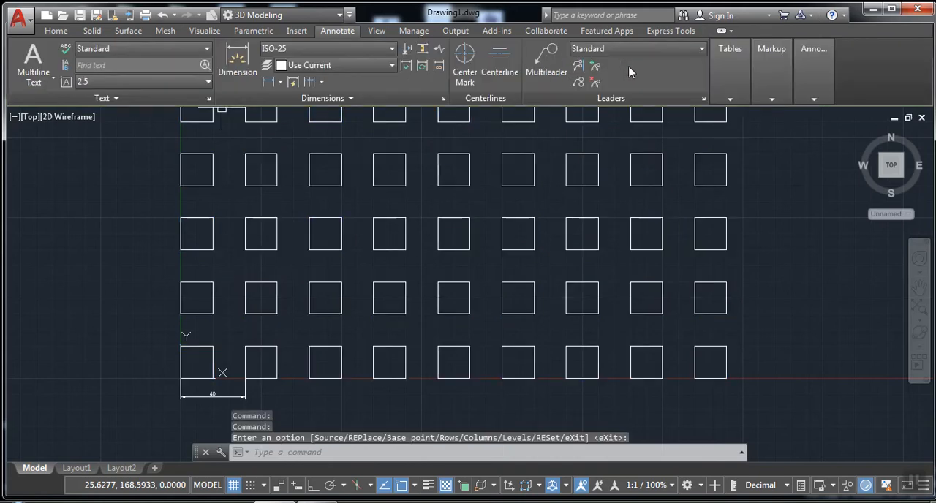
Give the array of squares 3 levels with a level spacing of 30, and close the array editor
{"action": "scroll", "coordinate": [371, 243], "scroll_direction": "down", "scroll_amount": 2}
{"action": "scroll", "coordinate": [370, 243], "scroll_direction": "down", "scroll_amount": 2}
{"action": "scroll", "coordinate": [290, 249], "scroll_direction": "up", "scroll_amount": 2}
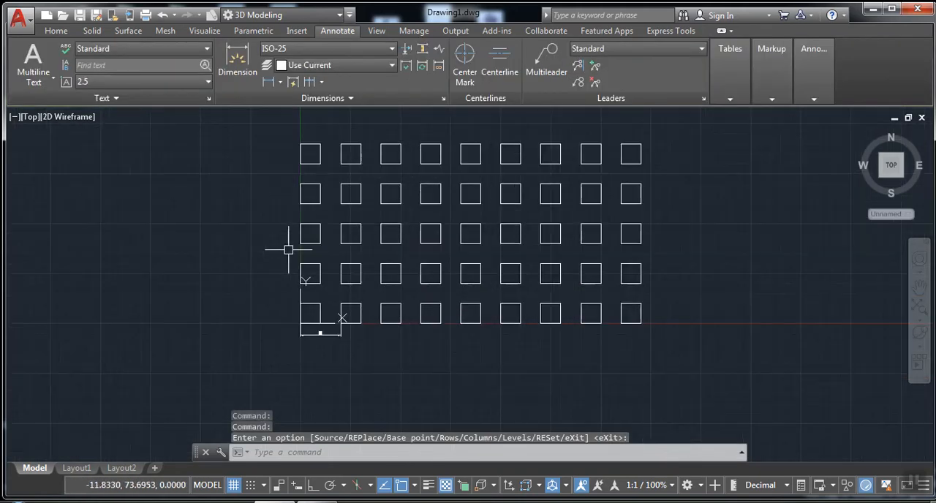
{"action": "mouse_move", "coordinate": [351, 245]}
{"action": "middle_mouse_down"}
{"action": "mouse_move", "coordinate": [192, 268]}
{"action": "mouse_move", "coordinate": [207, 265]}
{"action": "middle_mouse_up"}
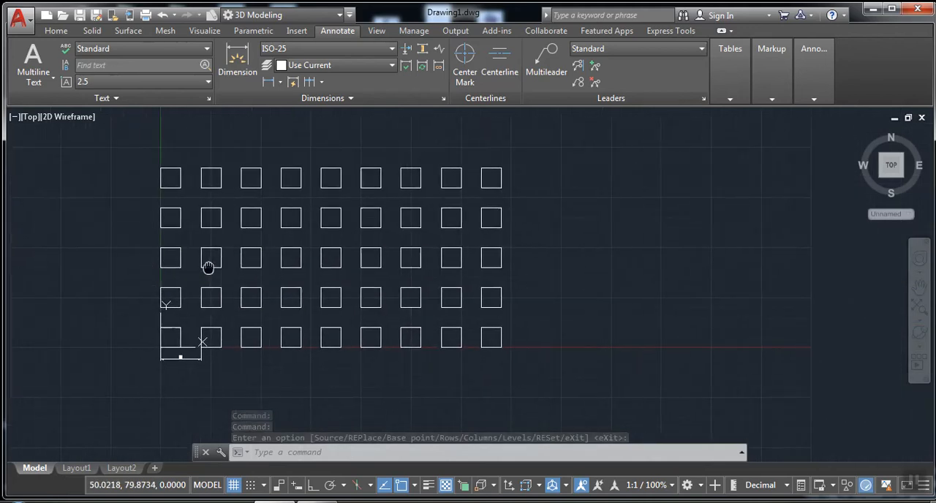
{"action": "mouse_move", "coordinate": [570, 261]}
{"action": "middle_mouse_down"}
{"action": "mouse_move", "coordinate": [193, 264]}
{"action": "mouse_move", "coordinate": [473, 271]}
{"action": "middle_mouse_up"}
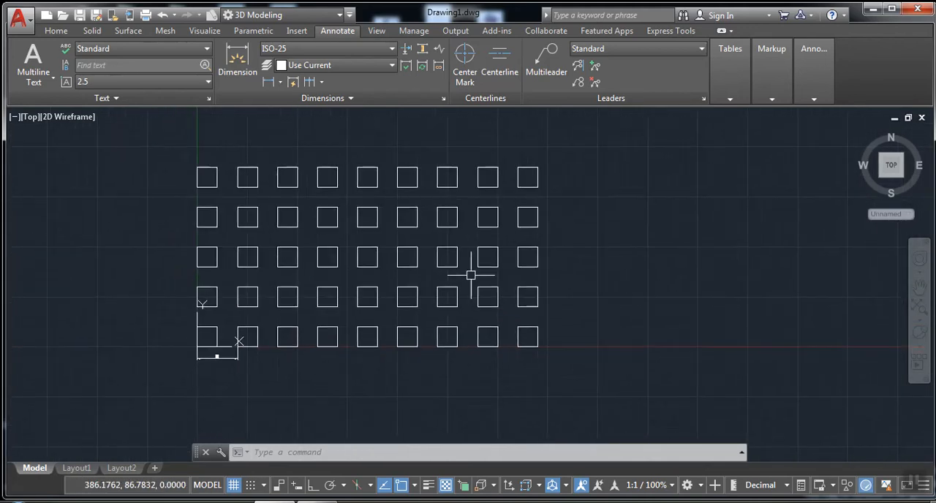
{"action": "left_click", "coordinate": [293, 301]}
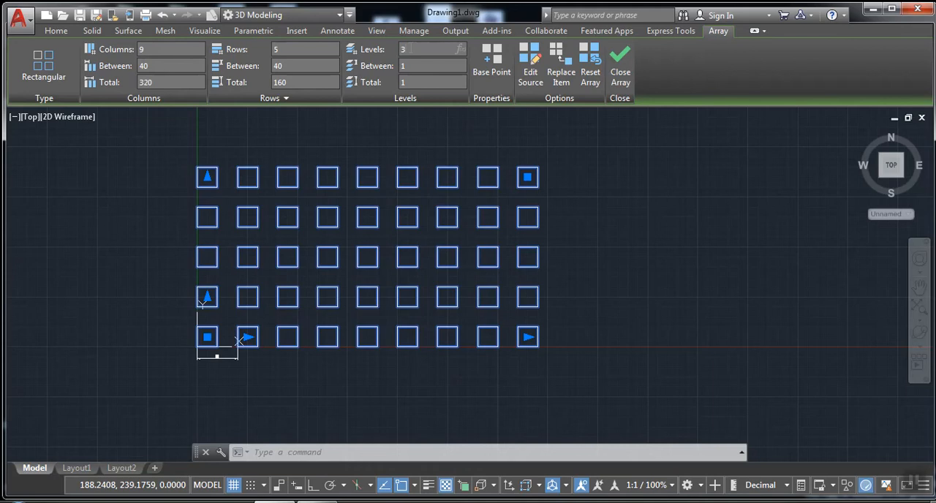
{"action": "left_click", "coordinate": [416, 67]}
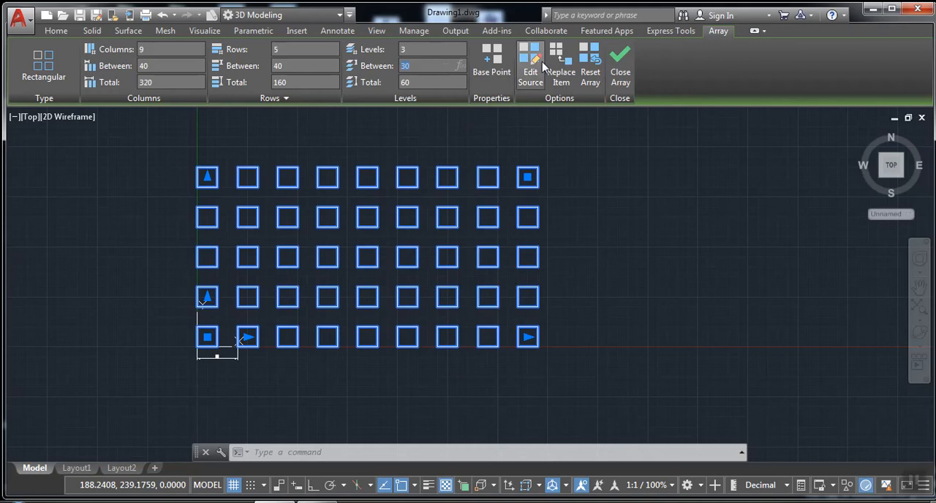
{"action": "left_click", "coordinate": [620, 67]}
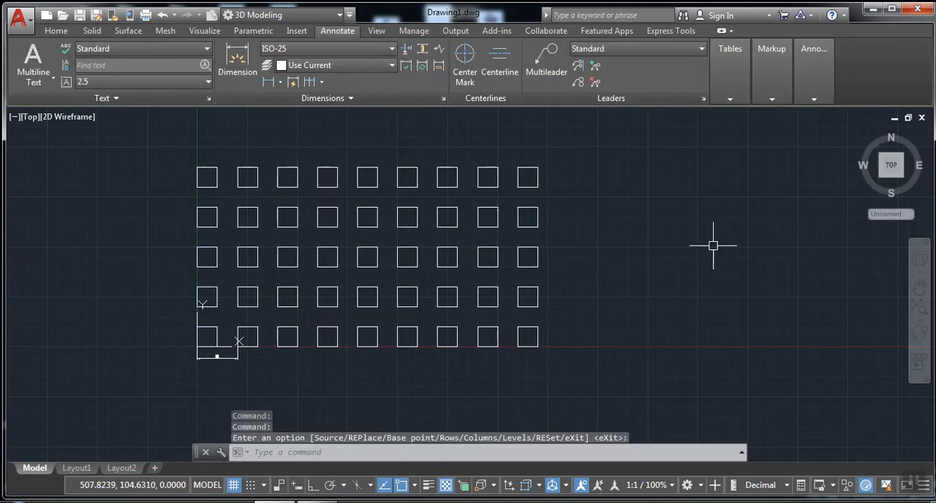
Orbit the model into a tilted 3D view to examine the stacked levels of the array
{"action": "scroll", "coordinate": [703, 295], "scroll_direction": "down", "scroll_amount": 1}
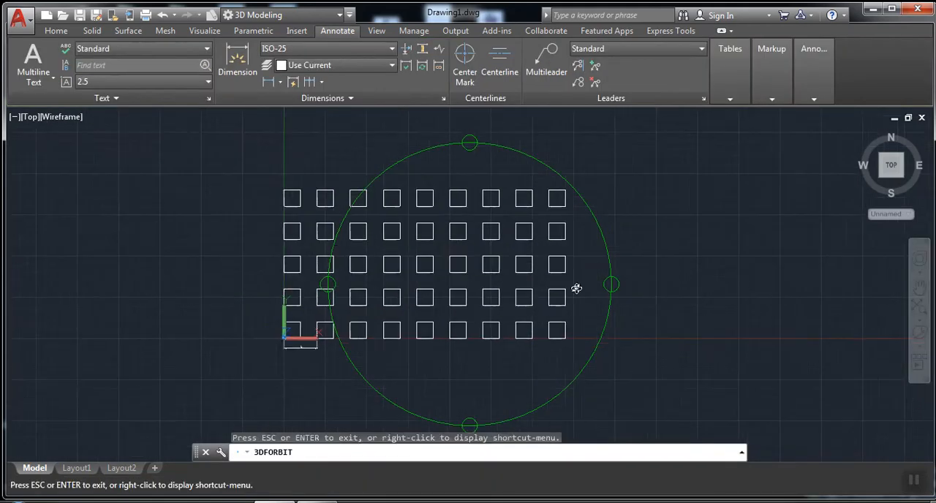
{"action": "mouse_move", "coordinate": [376, 359]}
{"action": "left_mouse_down"}
{"action": "mouse_move", "coordinate": [523, 240]}
{"action": "mouse_move", "coordinate": [518, 170]}
{"action": "mouse_move", "coordinate": [403, 249]}
{"action": "mouse_move", "coordinate": [403, 259]}
{"action": "mouse_move", "coordinate": [497, 226]}
{"action": "mouse_move", "coordinate": [504, 236]}
{"action": "mouse_move", "coordinate": [381, 277]}
{"action": "mouse_move", "coordinate": [440, 223]}
{"action": "mouse_move", "coordinate": [524, 211]}
{"action": "left_mouse_up"}
{"action": "right_click", "coordinate": [543, 210]}
{"action": "left_click", "coordinate": [544, 214]}
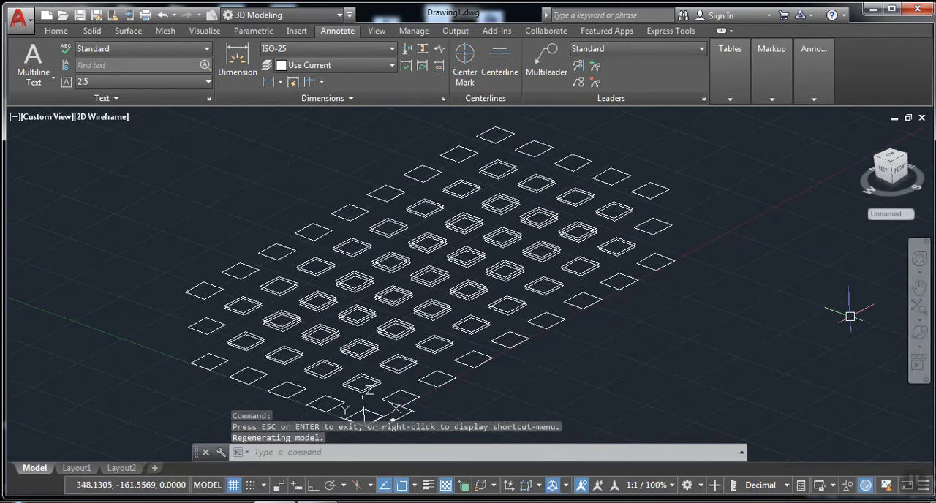
{"action": "right_click", "coordinate": [747, 49]}
{"action": "left_click", "coordinate": [727, 318]}
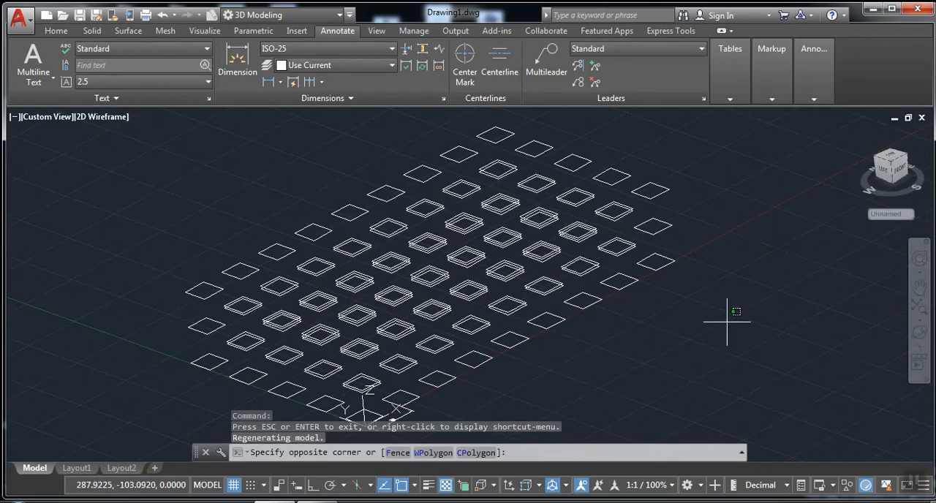
{"action": "left_click", "coordinate": [627, 340]}
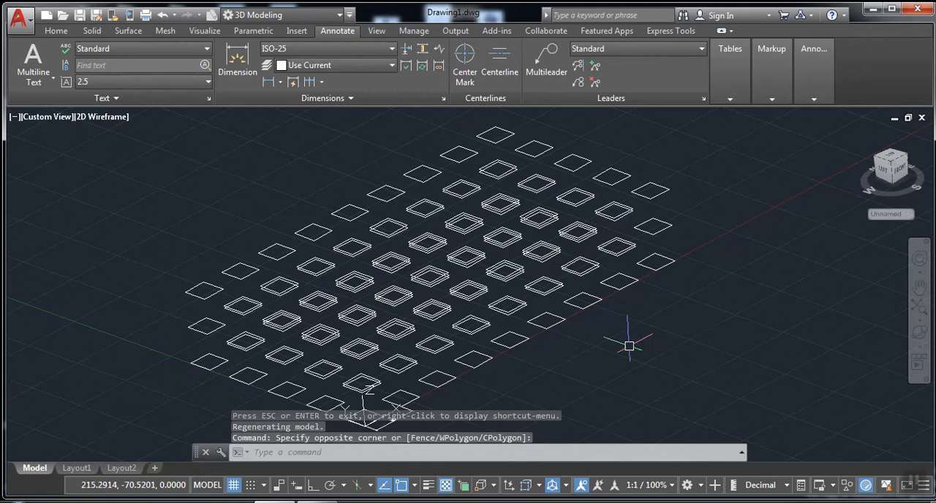
Return the viewport to the Top view
{"action": "left_click", "coordinate": [43, 116]}
{"action": "left_click", "coordinate": [77, 150]}
{"action": "scroll", "coordinate": [197, 218], "scroll_direction": "down", "scroll_amount": 2}
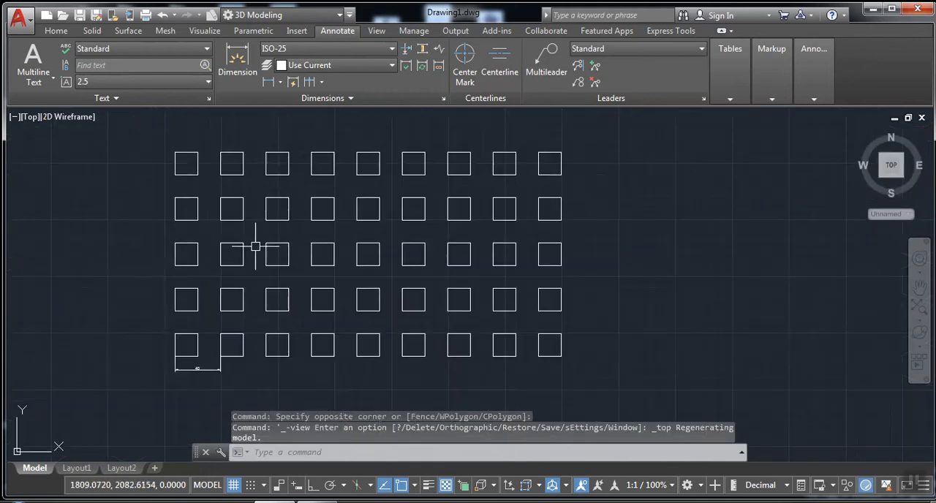
Draw a small rectangle in the empty area to the right of the array, near its bottom row
{"action": "middle_click_drag", "start_coordinate": [246, 248], "coordinate": [1, 289]}
{"action": "middle_click_drag", "start_coordinate": [380, 278], "coordinate": [259, 224]}
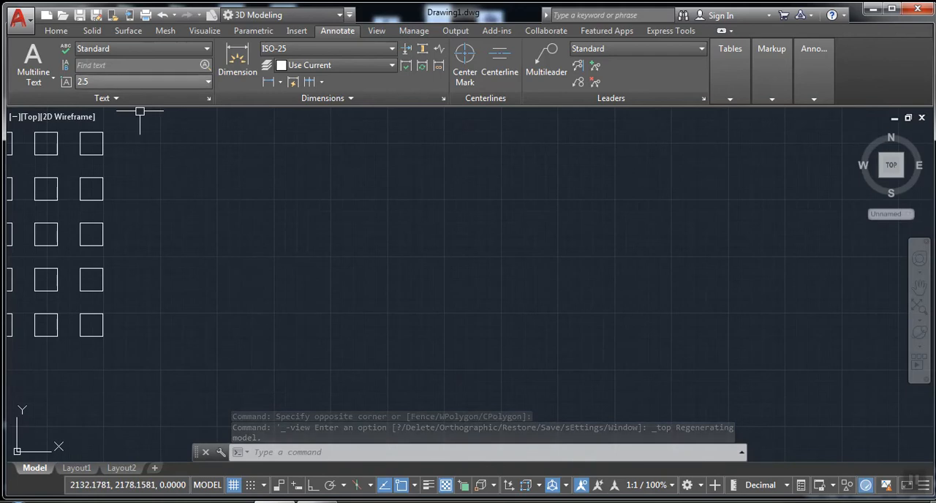
{"action": "left_click", "coordinate": [55, 30]}
{"action": "left_click", "coordinate": [251, 82]}
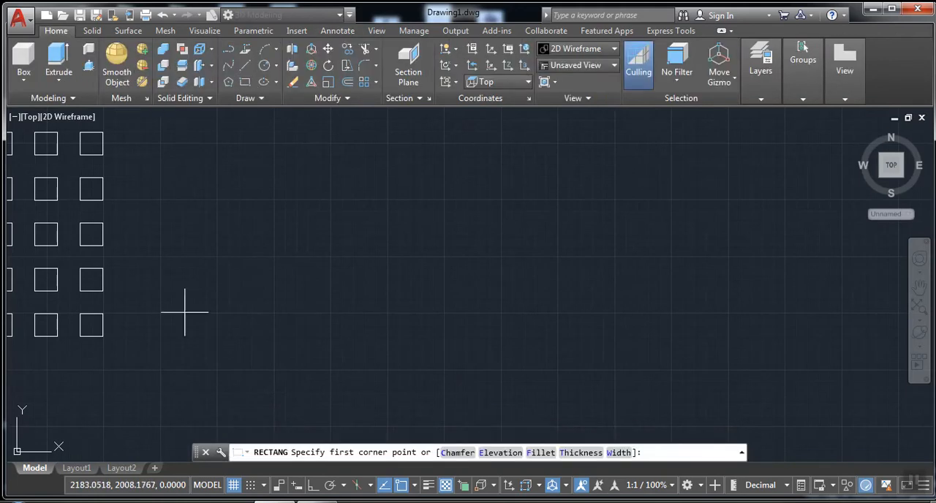
{"action": "left_click", "coordinate": [194, 315]}
{"action": "left_click", "coordinate": [230, 345]}
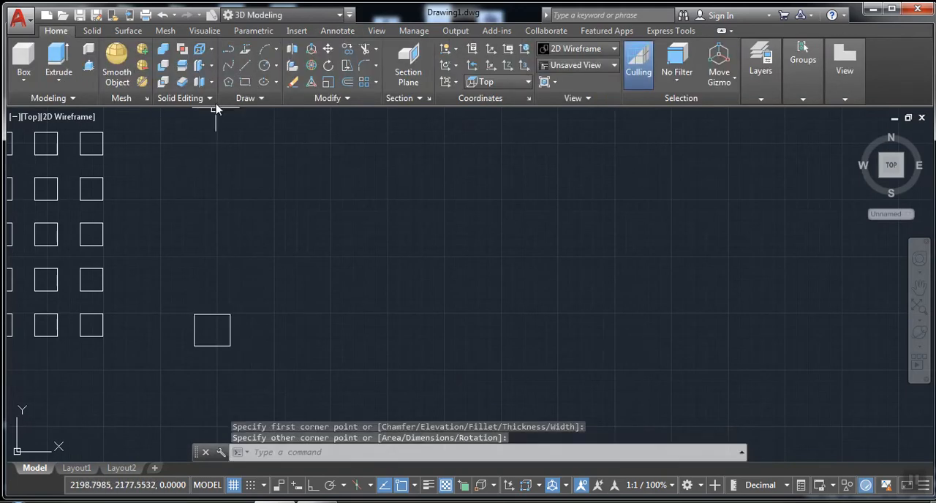
Draw a small circle centred on the midpoint of the new rectangle's upper edge
{"action": "left_click", "coordinate": [264, 65]}
{"action": "left_click", "coordinate": [212, 317]}
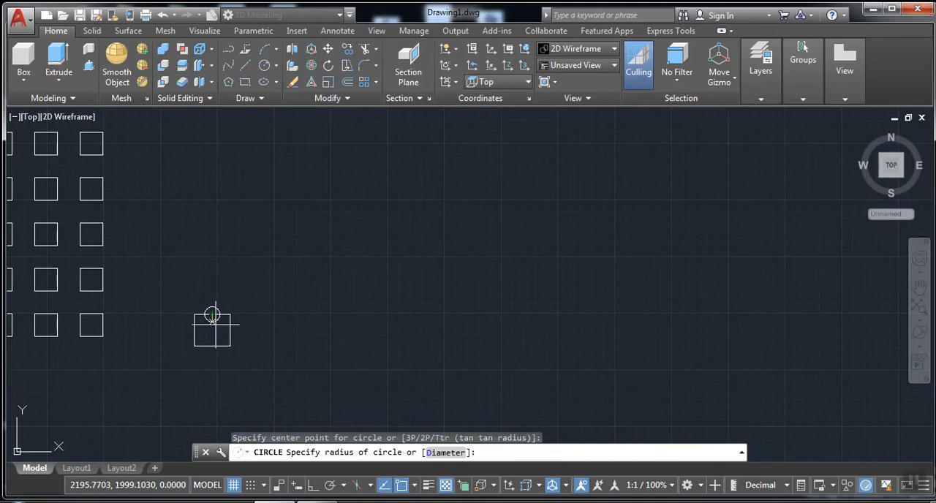
{"action": "left_click", "coordinate": [219, 324]}
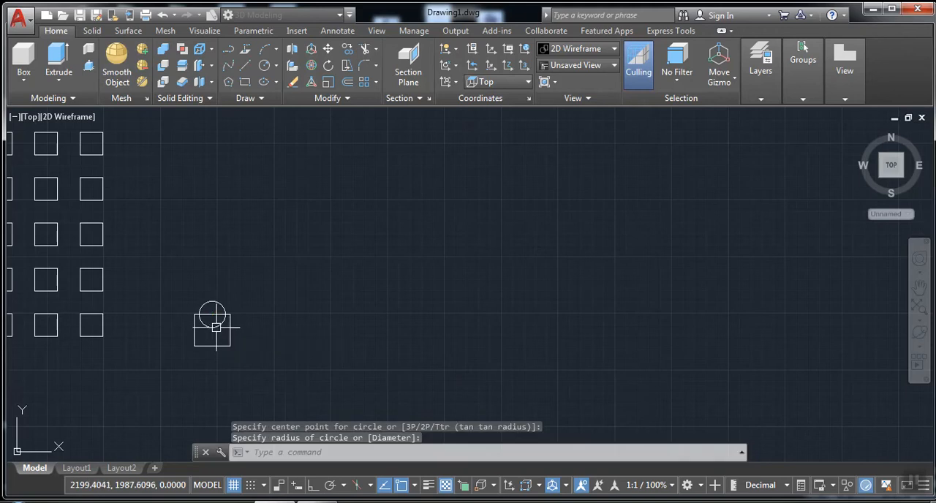
Start a rectangular array with both the new rectangle and its circle as source objects
{"action": "left_click", "coordinate": [375, 83]}
{"action": "left_click", "coordinate": [375, 108]}
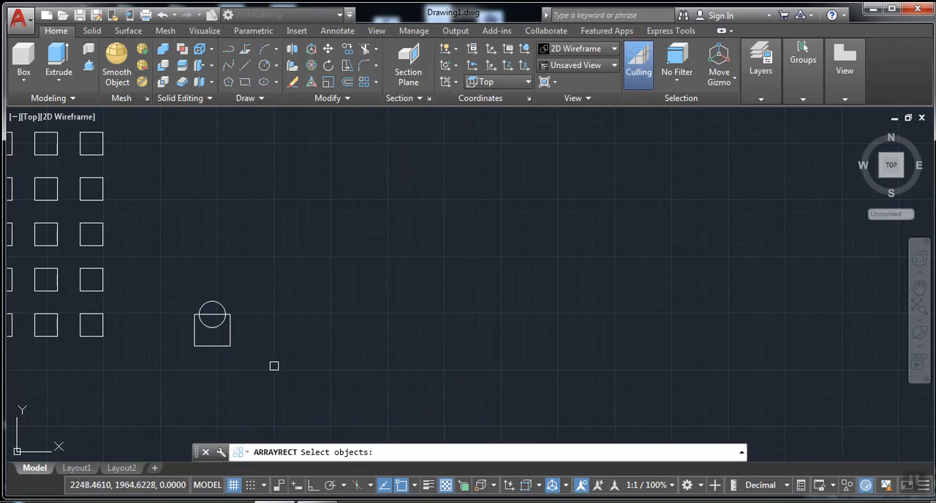
{"action": "left_click", "coordinate": [273, 367]}
{"action": "left_click", "coordinate": [186, 294]}
{"action": "key", "text": "Return"}
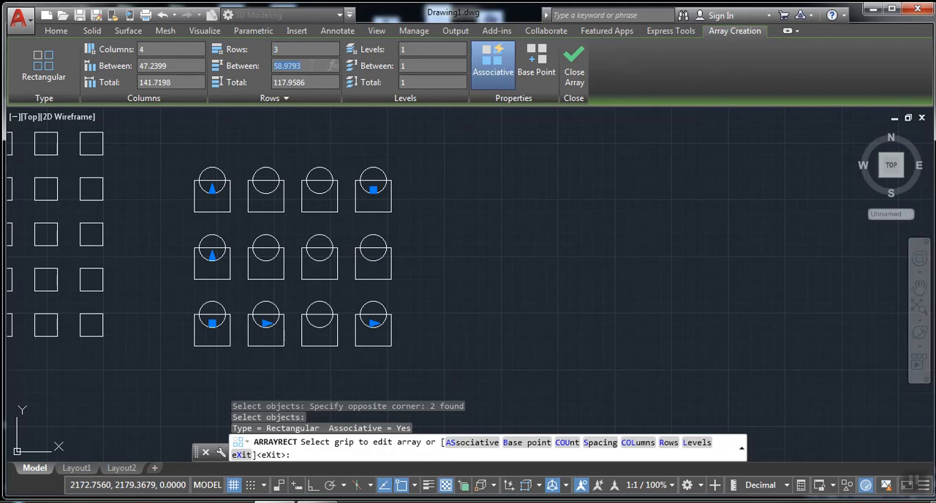
Set the row spacing to 50 and the column spacing to 60, and finish the array with Associative turned off
{"action": "key", "text": "Return"}
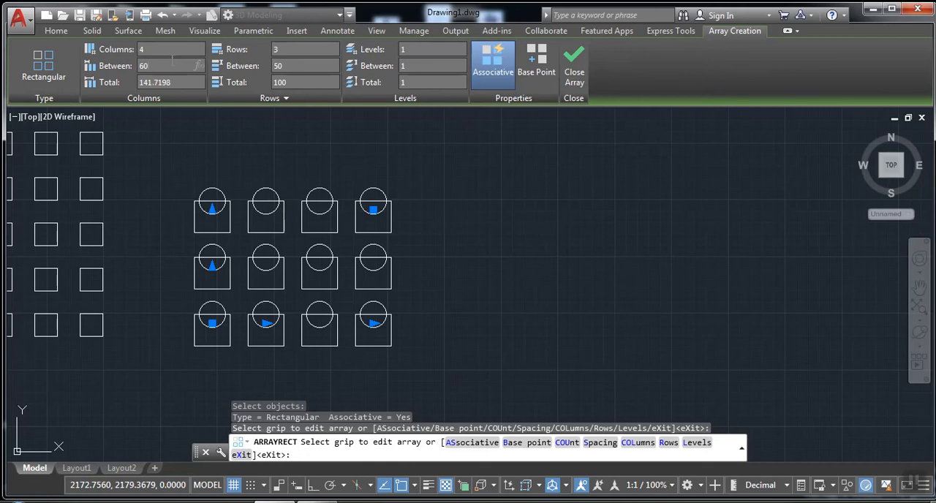
{"action": "key", "text": "Return"}
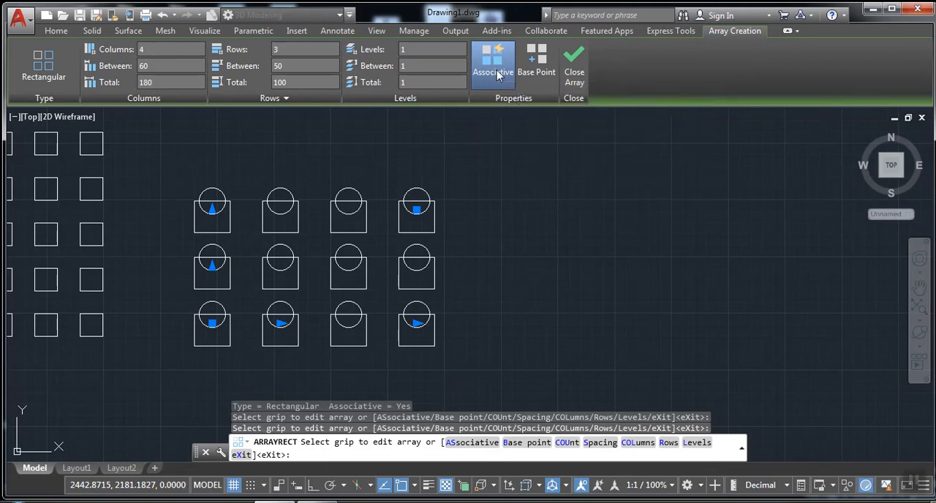
{"action": "left_click", "coordinate": [576, 76]}
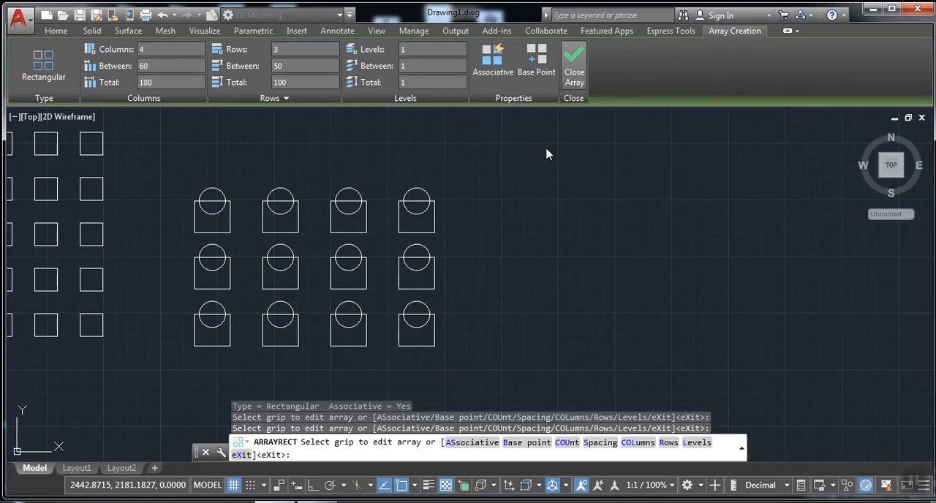
Select the associative array of squares to examine its selection and array settings, and clear the selection
{"action": "scroll", "coordinate": [575, 224], "scroll_direction": "down", "scroll_amount": 2}
{"action": "mouse_move", "coordinate": [575, 224]}
{"action": "middle_mouse_down"}
{"action": "mouse_move", "coordinate": [707, 240]}
{"action": "mouse_move", "coordinate": [690, 233]}
{"action": "middle_mouse_up"}
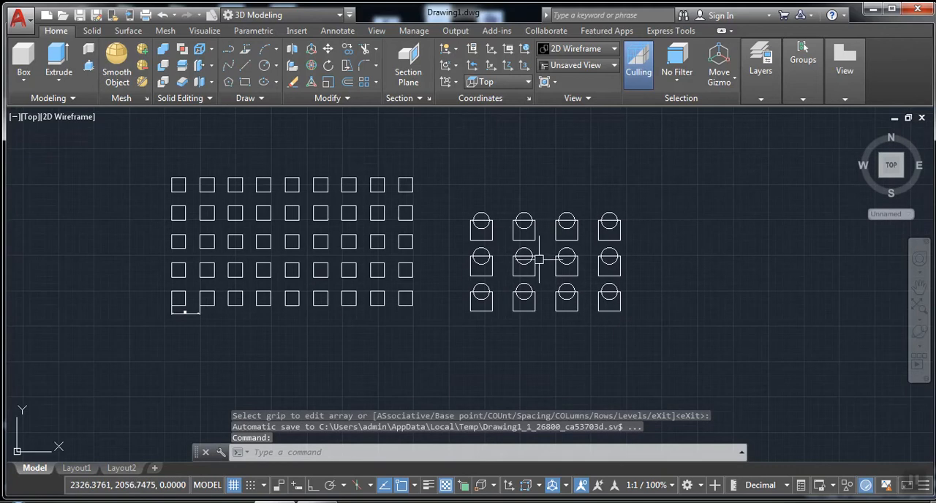
{"action": "left_click", "coordinate": [402, 305]}
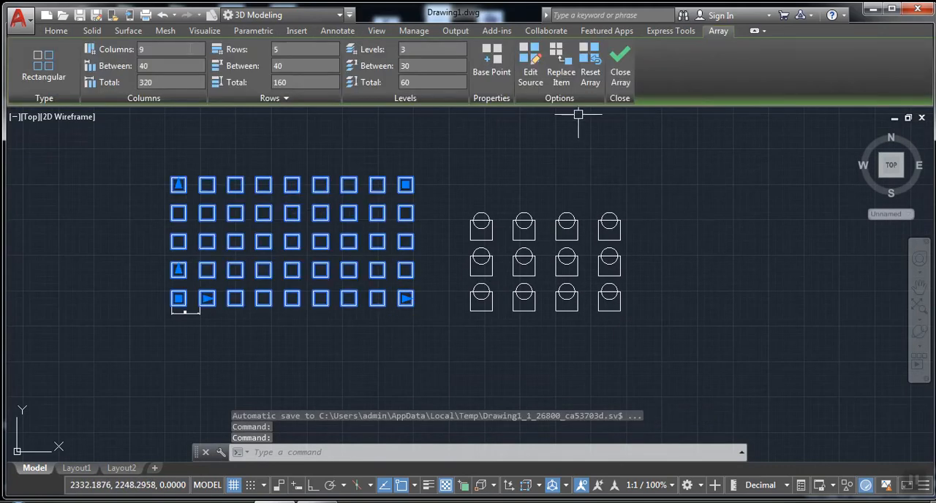
{"action": "key", "text": "Escape"}
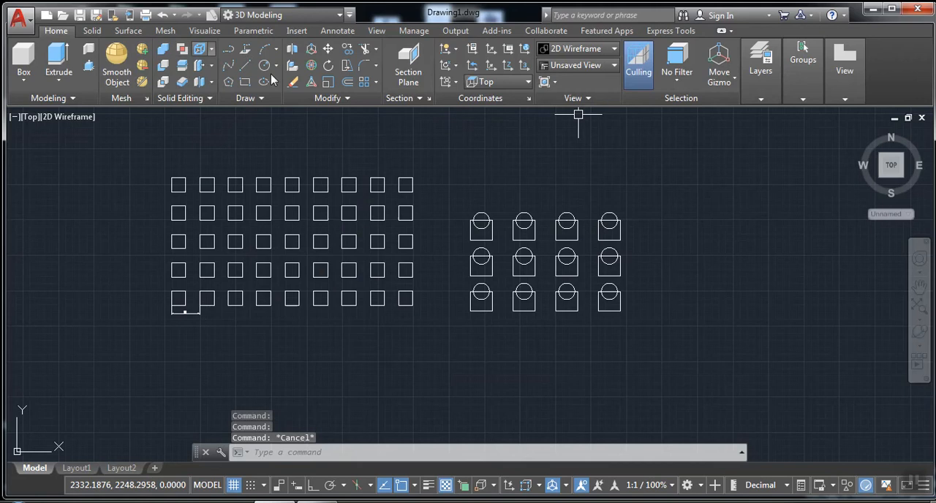
Pick several individual rectangles and a circle in the non-associative array to check how they select, and clear the selection
{"action": "left_click", "coordinate": [526, 311]}
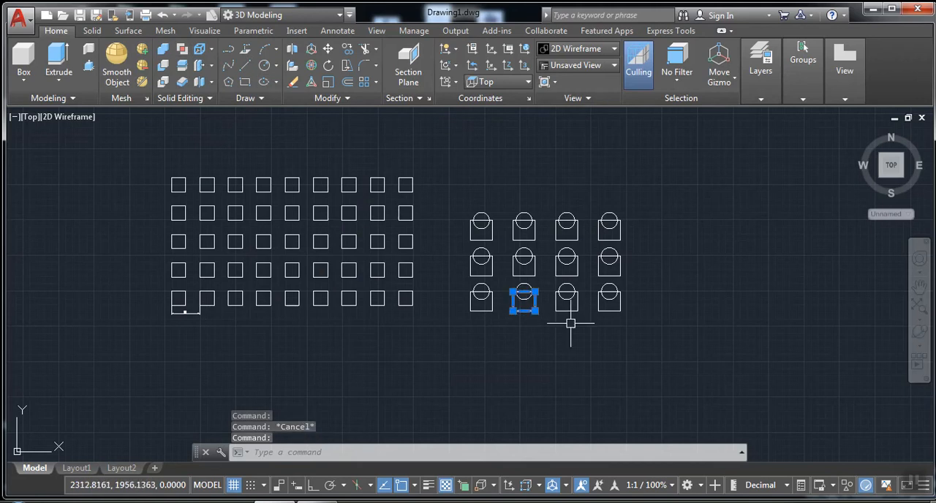
{"action": "left_click", "coordinate": [580, 300]}
{"action": "left_click", "coordinate": [573, 261]}
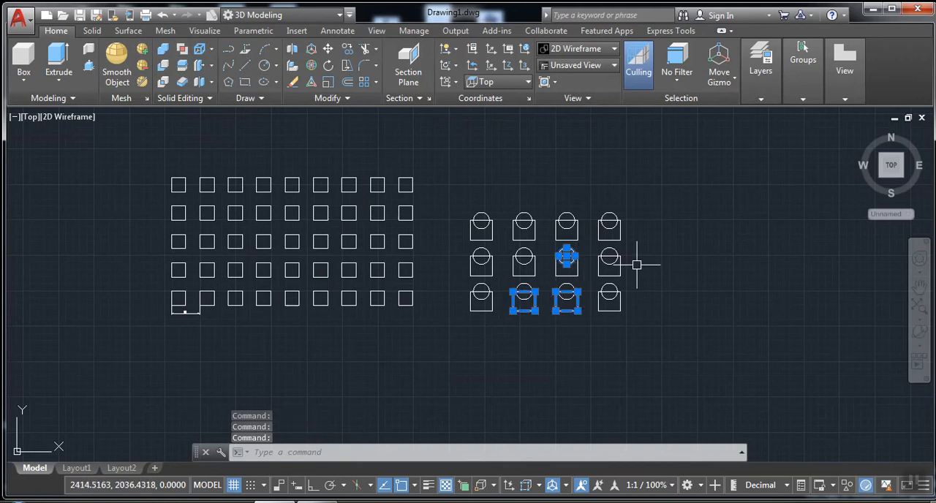
{"action": "left_click", "coordinate": [622, 265]}
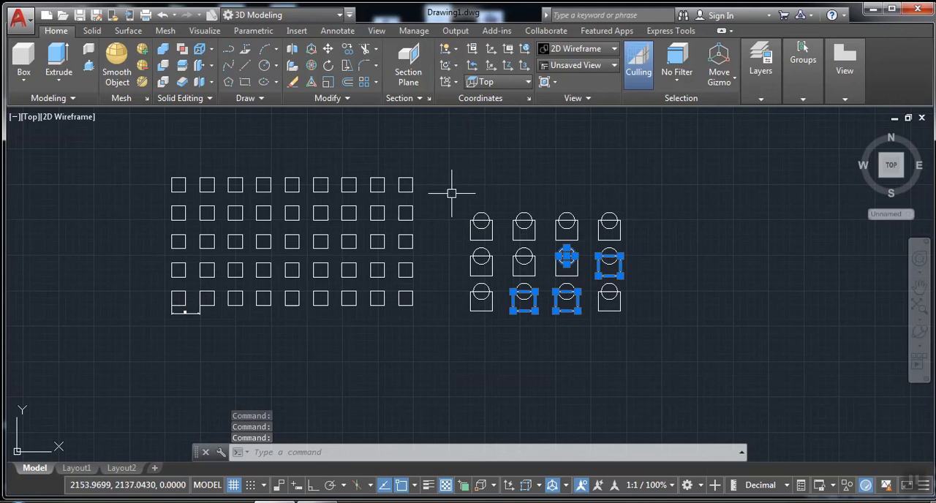
{"action": "key", "text": "Escape"}
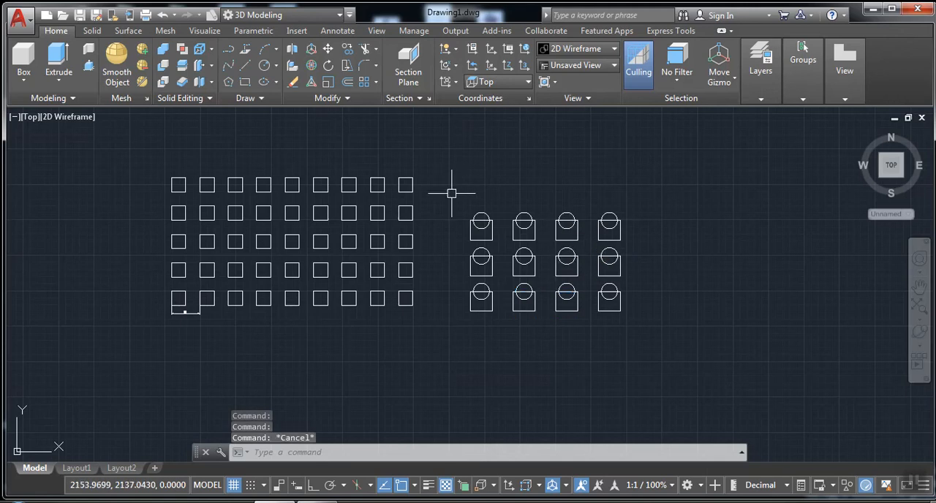
Trim the overlap inside the third item of the rectangle-and-circle array's top row, and try trimming a square in the associative array
{"action": "left_click", "coordinate": [370, 50]}
{"action": "key", "text": "Return"}
{"action": "scroll", "coordinate": [550, 228], "scroll_direction": "up", "scroll_amount": 4}
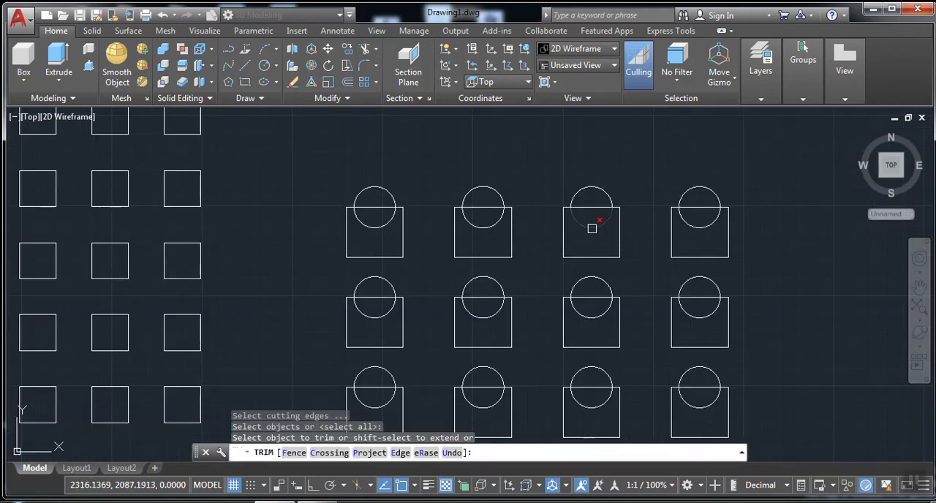
{"action": "left_click", "coordinate": [592, 228]}
{"action": "left_click", "coordinate": [185, 315]}
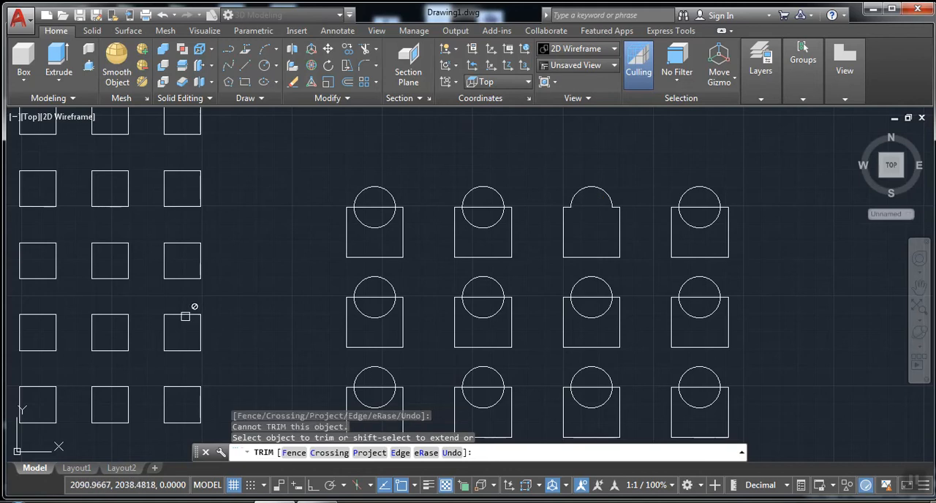
{"action": "right_click", "coordinate": [243, 330]}
{"action": "left_click", "coordinate": [290, 146]}
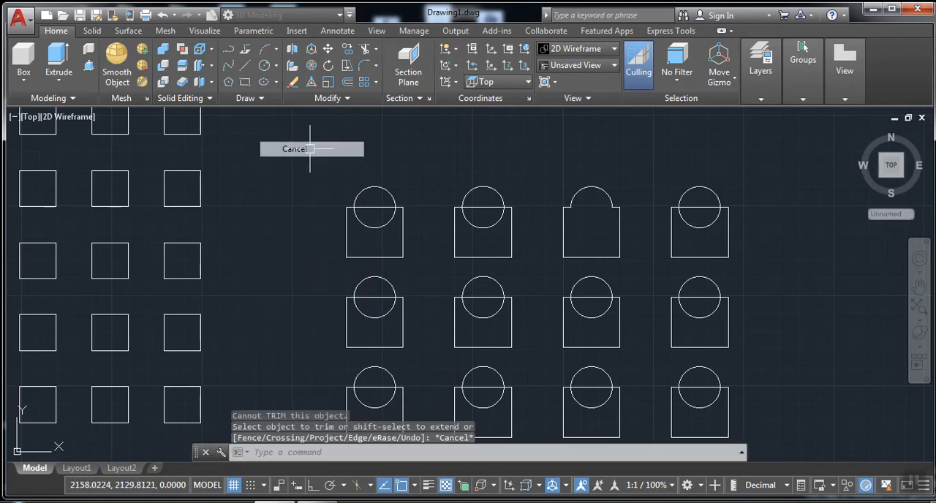
Erase the rectangle and circle in the second column of the non-associative array's middle row
{"action": "scroll", "coordinate": [308, 200], "scroll_direction": "down", "scroll_amount": 3}
{"action": "scroll", "coordinate": [443, 271], "scroll_direction": "up", "scroll_amount": 2}
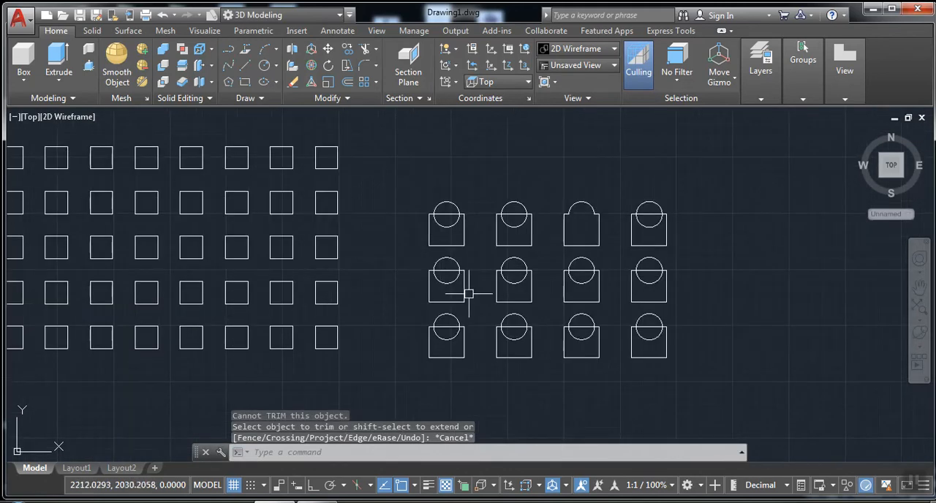
{"action": "left_click", "coordinate": [557, 318]}
{"action": "left_click", "coordinate": [494, 259]}
{"action": "key", "text": "Delete"}
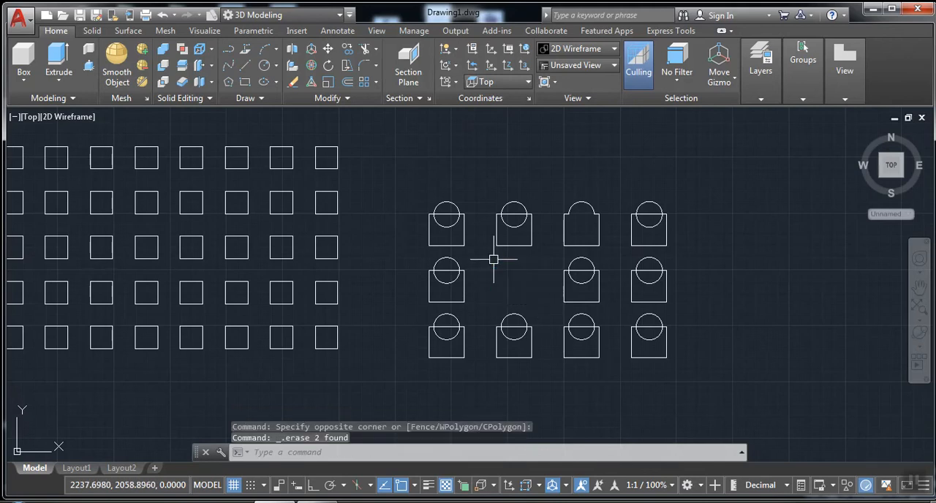
Set the associative square array's column count to 8 and close its array editing
{"action": "scroll", "coordinate": [690, 260], "scroll_direction": "down", "scroll_amount": 2}
{"action": "mouse_move", "coordinate": [672, 286]}
{"action": "middle_mouse_down"}
{"action": "mouse_move", "coordinate": [705, 296]}
{"action": "mouse_move", "coordinate": [673, 317]}
{"action": "middle_mouse_up"}
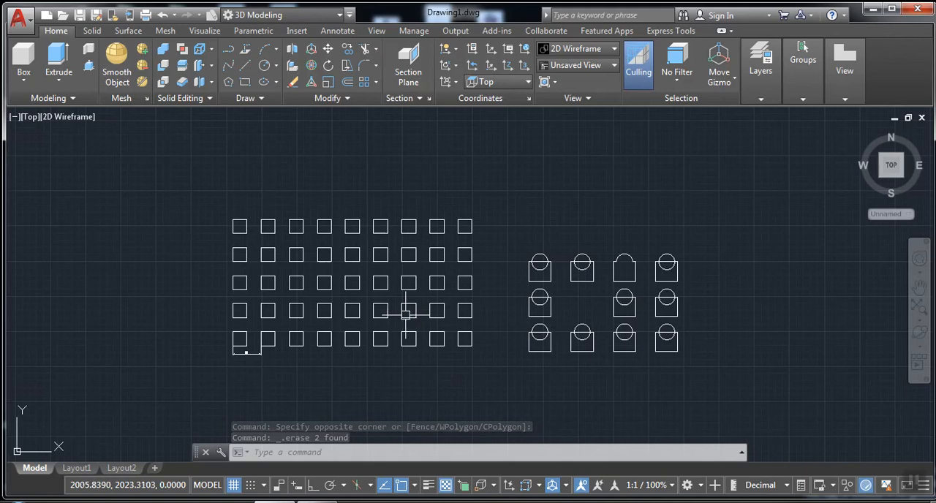
{"action": "left_click", "coordinate": [436, 274]}
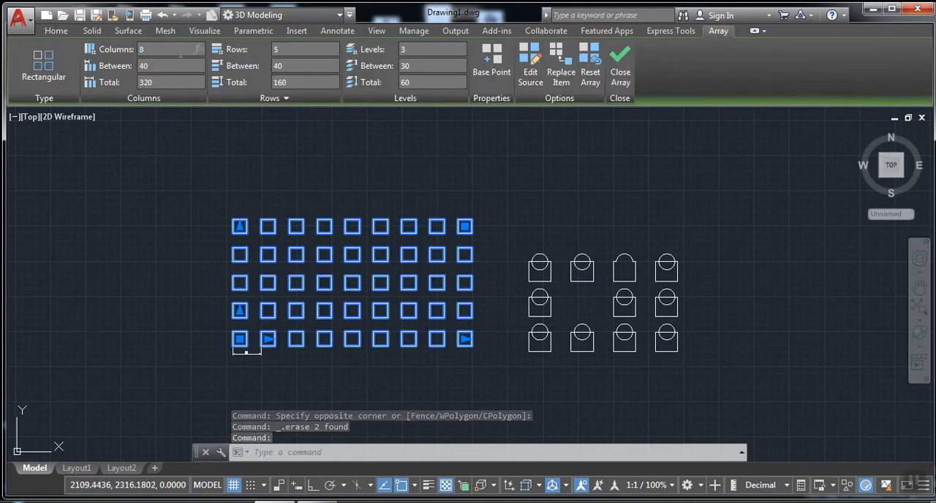
{"action": "type", "text": "8"}
{"action": "key", "text": "Return"}
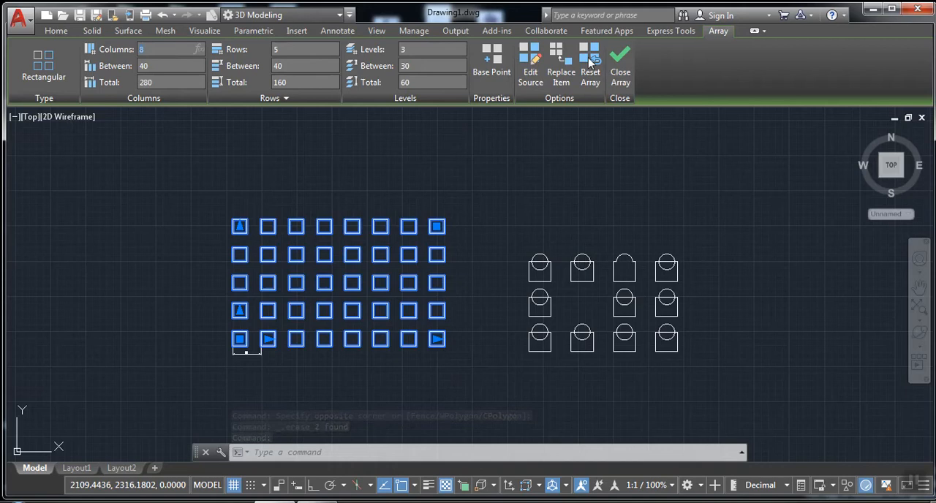
{"action": "left_click", "coordinate": [620, 67]}
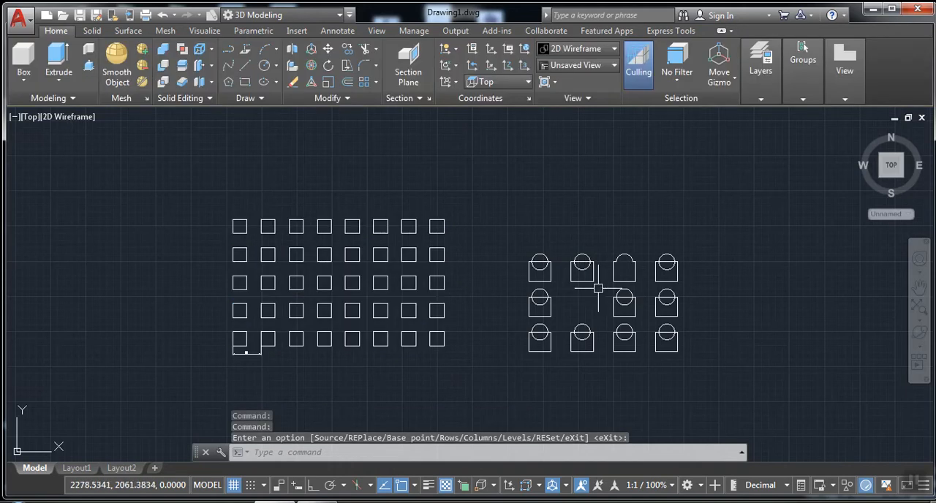
{"action": "middle_click_drag", "start_coordinate": [541, 364], "coordinate": [472, 378]}
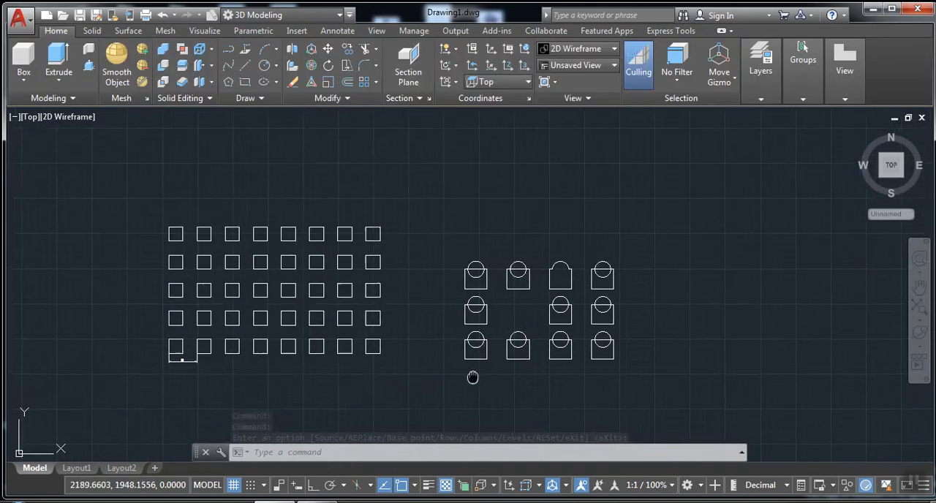
{"action": "scroll", "coordinate": [278, 329], "scroll_direction": "up", "scroll_amount": 3}
{"action": "mouse_move", "coordinate": [259, 329]}
{"action": "middle_mouse_down"}
{"action": "mouse_move", "coordinate": [230, 358]}
{"action": "mouse_move", "coordinate": [241, 356]}
{"action": "middle_mouse_up"}
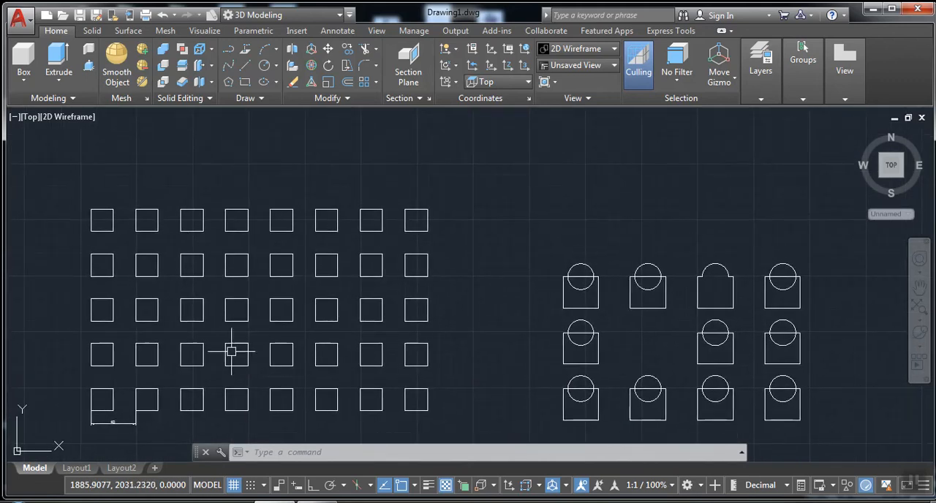
{"action": "left_click", "coordinate": [376, 82]}
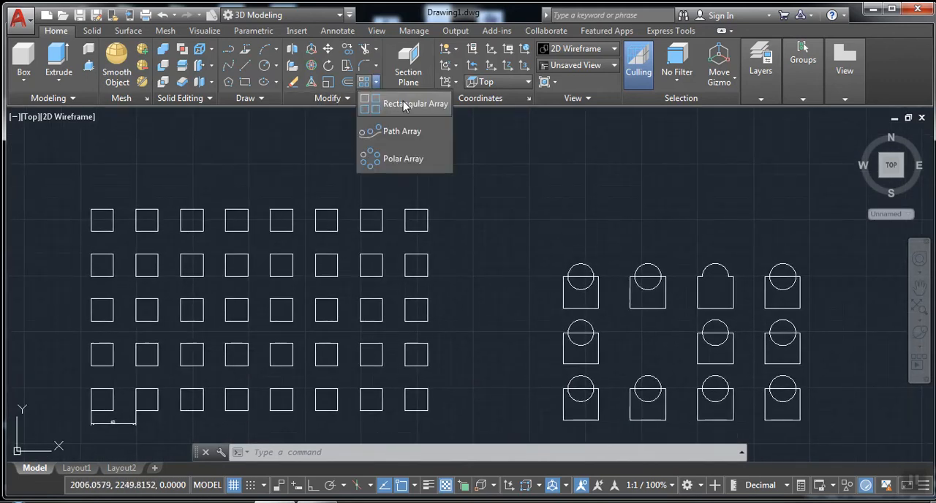
{"action": "left_click", "coordinate": [403, 104]}
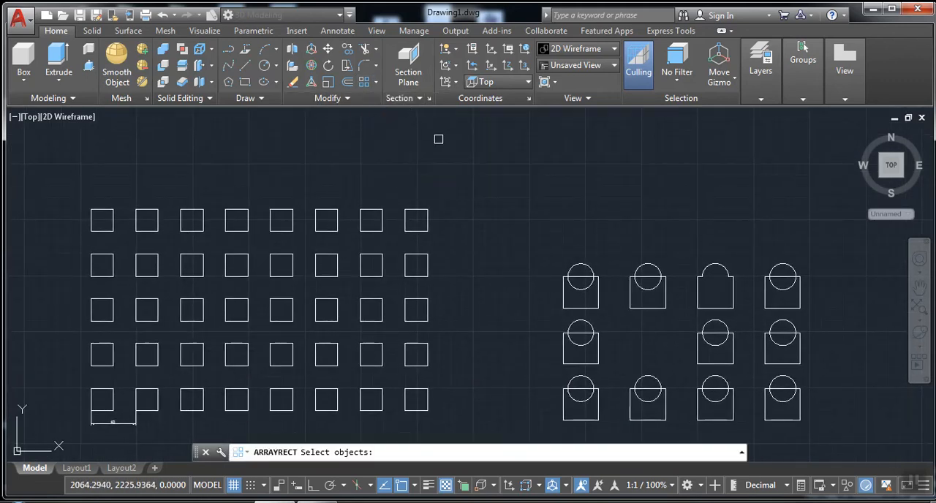
{"action": "middle_click_drag", "start_coordinate": [547, 229], "coordinate": [38, 198]}
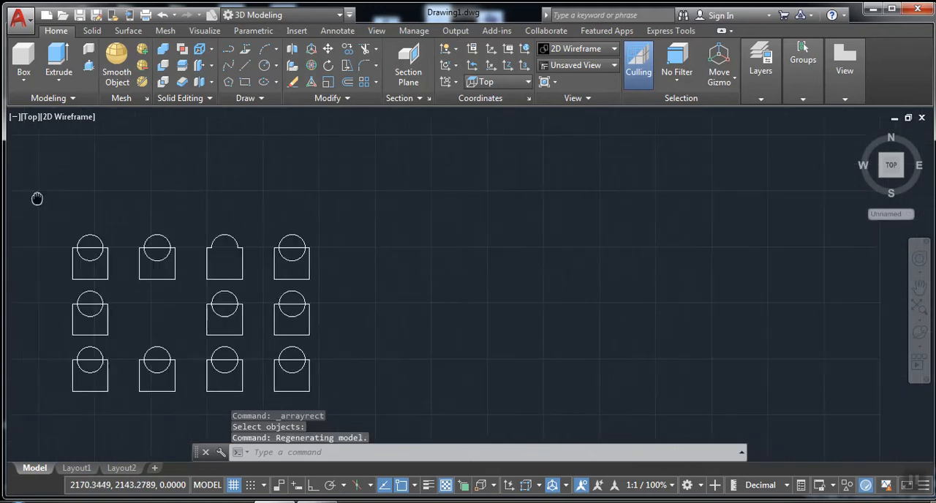
Draw a circle in the empty area to the right of the rectangle-and-circle array, level with its bottom row
{"action": "middle_click_drag", "start_coordinate": [407, 226], "coordinate": [351, 212]}
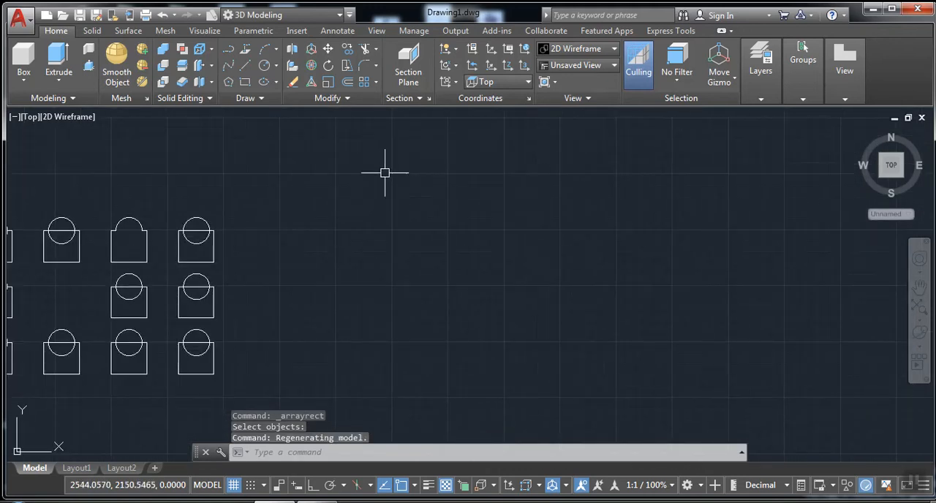
{"action": "mouse_move", "coordinate": [404, 168]}
{"action": "middle_mouse_down"}
{"action": "mouse_move", "coordinate": [385, 193]}
{"action": "mouse_move", "coordinate": [331, 178]}
{"action": "middle_mouse_up"}
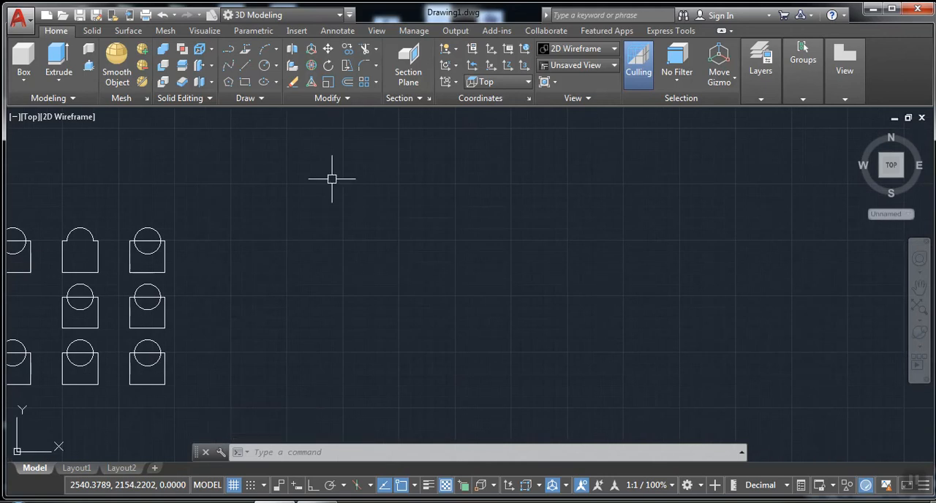
{"action": "scroll", "coordinate": [299, 161], "scroll_direction": "down", "scroll_amount": 2}
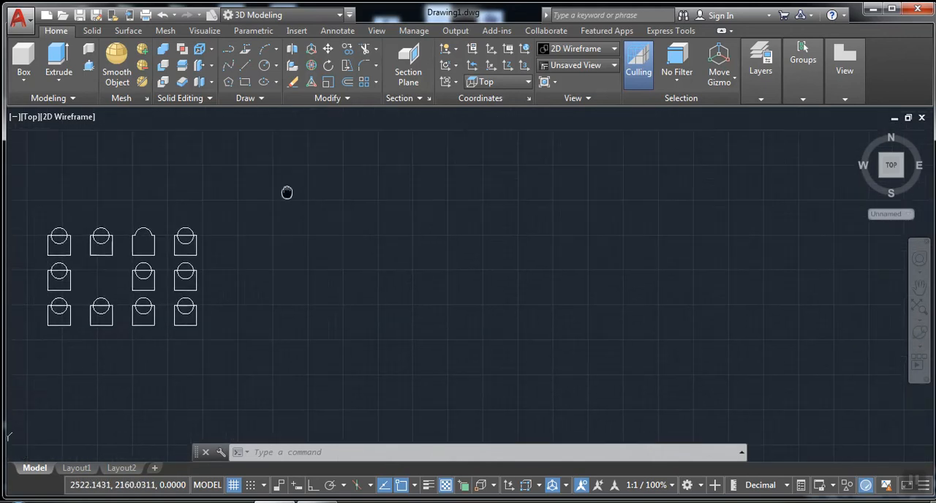
{"action": "left_click", "coordinate": [246, 81]}
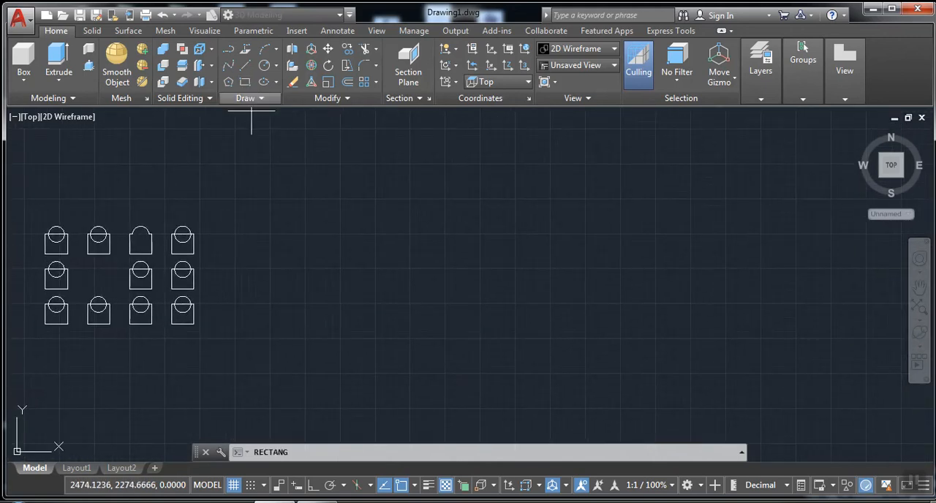
{"action": "left_click", "coordinate": [265, 65]}
{"action": "left_click", "coordinate": [264, 311]}
{"action": "key", "text": "Return"}
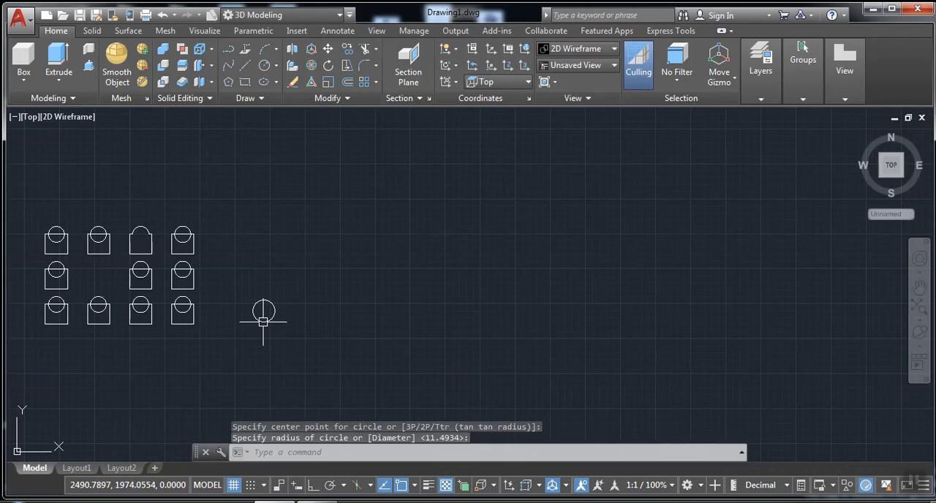
Start a rectangular array of the new circle and turn on the Associative option
{"action": "scroll", "coordinate": [261, 314], "scroll_direction": "up", "scroll_amount": 3}
{"action": "middle_click_drag", "start_coordinate": [246, 324], "coordinate": [178, 373]}
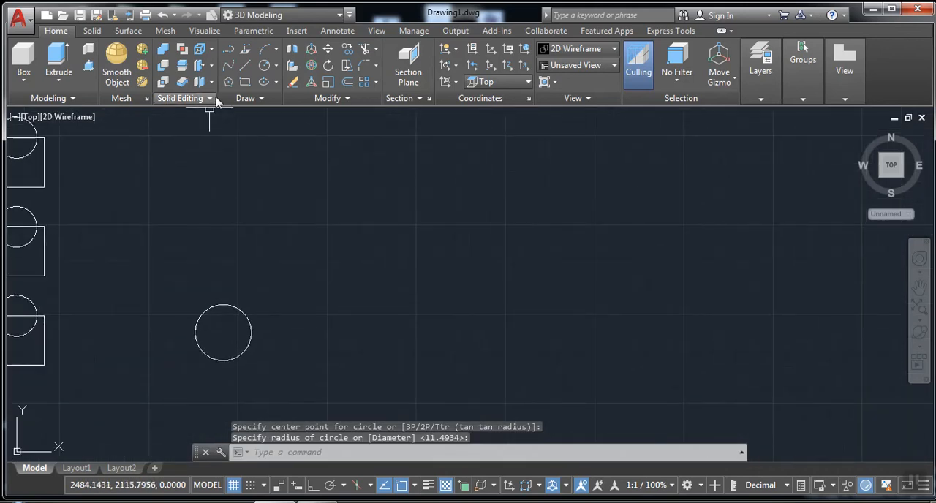
{"action": "left_click", "coordinate": [364, 81]}
{"action": "left_click", "coordinate": [321, 309]}
{"action": "left_click", "coordinate": [213, 365]}
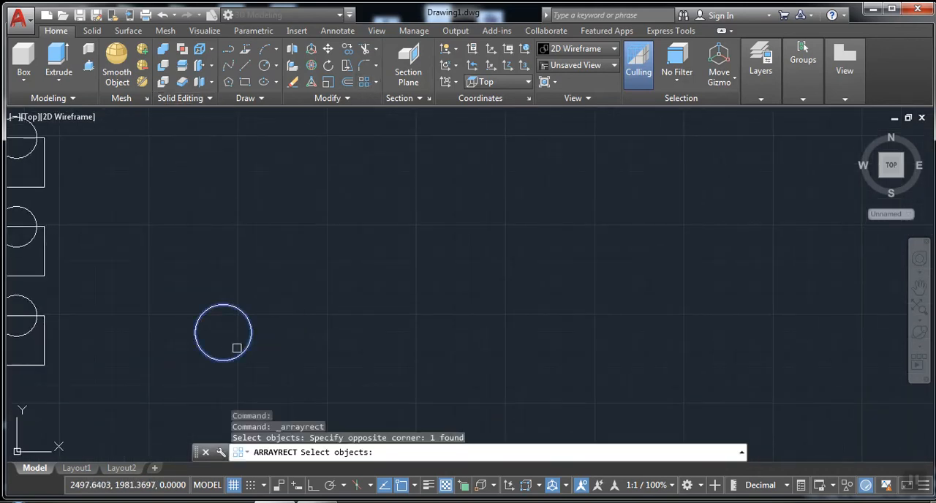
{"action": "key", "text": "Return"}
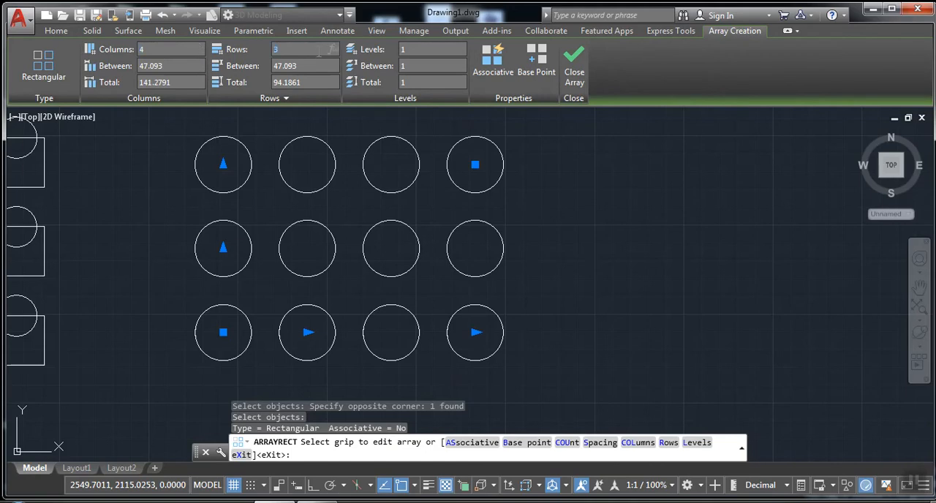
{"action": "left_click", "coordinate": [497, 76]}
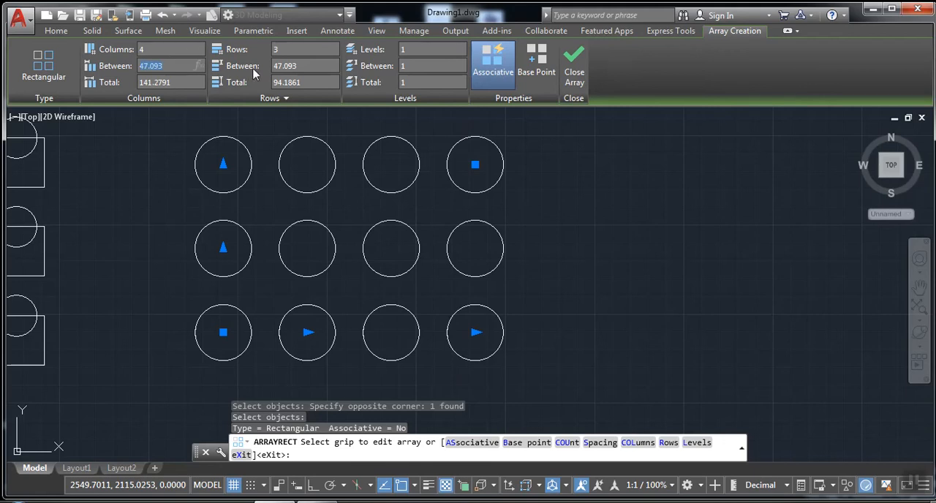
Finish the rectangular array of circles with 4 columns and 3 rows
{"action": "left_click", "coordinate": [574, 72]}
{"action": "scroll", "coordinate": [476, 201], "scroll_direction": "down", "scroll_amount": 4}
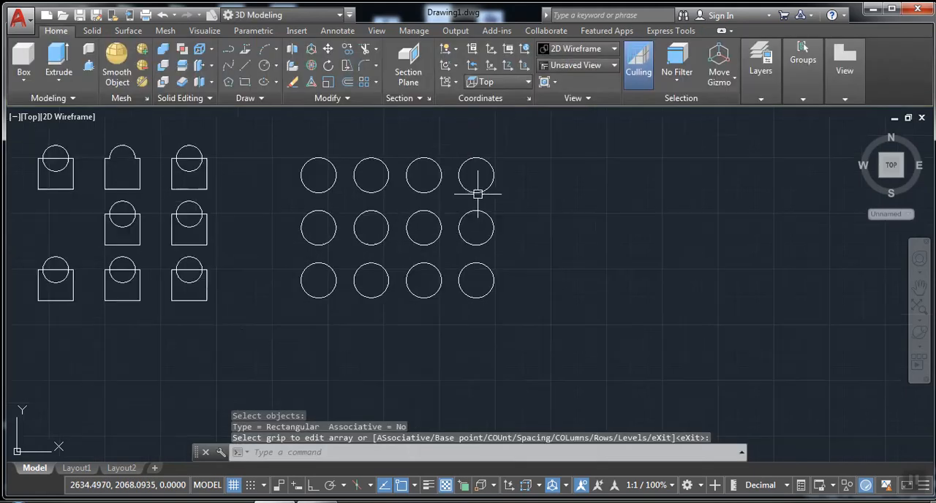
{"action": "mouse_move", "coordinate": [356, 252]}
{"action": "middle_mouse_down"}
{"action": "mouse_move", "coordinate": [594, 340]}
{"action": "mouse_move", "coordinate": [673, 285]}
{"action": "mouse_move", "coordinate": [680, 261]}
{"action": "mouse_move", "coordinate": [548, 230]}
{"action": "mouse_move", "coordinate": [428, 222]}
{"action": "middle_mouse_up"}
{"action": "scroll", "coordinate": [402, 269], "scroll_direction": "down", "scroll_amount": 3}
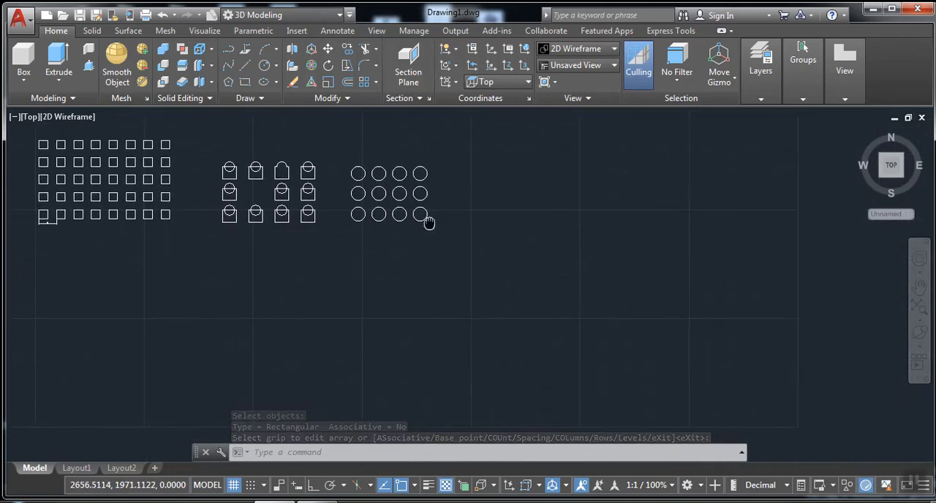
Draw a large circle with a radius of about 144 in the empty area to the right of the circle array
{"action": "left_click", "coordinate": [375, 83]}
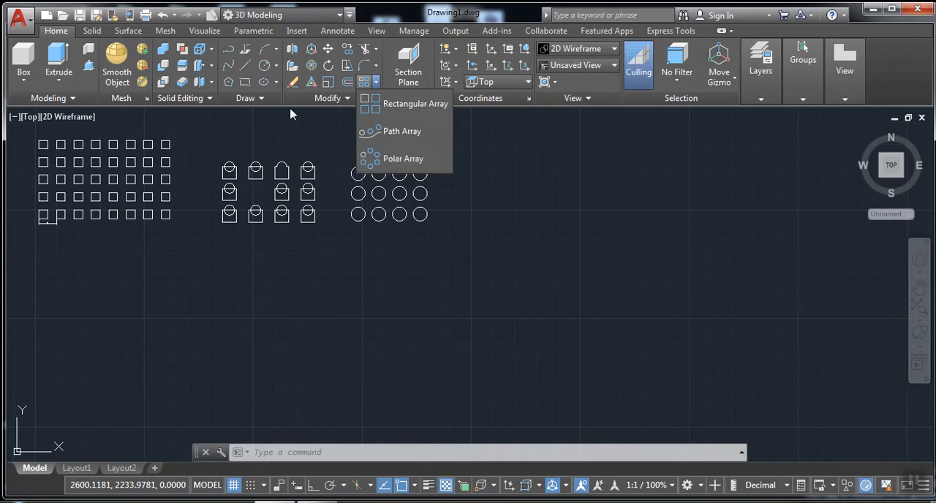
{"action": "left_click", "coordinate": [267, 66]}
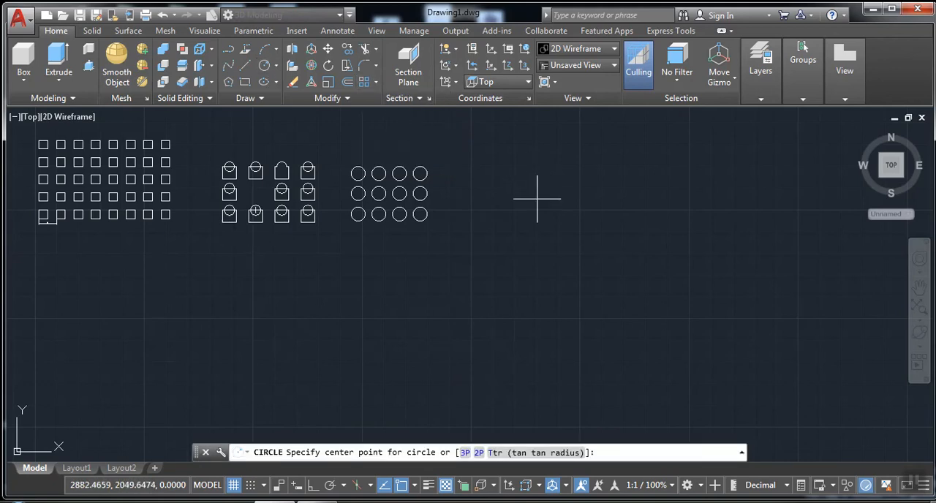
{"action": "left_click", "coordinate": [558, 191]}
{"action": "left_click", "coordinate": [501, 220]}
{"action": "scroll", "coordinate": [563, 180], "scroll_direction": "up", "scroll_amount": 2}
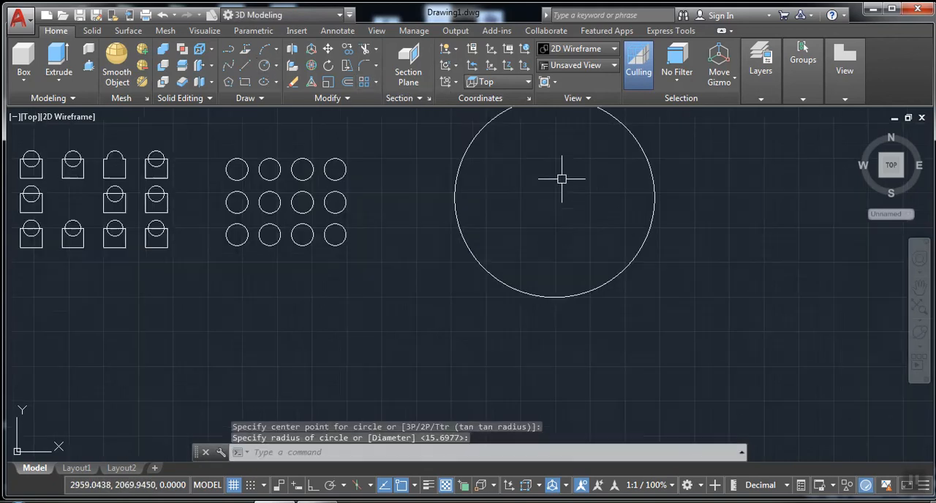
Draw a small circle with a radius of about 13, centred on the large circle's top quadrant
{"action": "mouse_move", "coordinate": [553, 182]}
{"action": "middle_mouse_down"}
{"action": "mouse_move", "coordinate": [400, 264]}
{"action": "mouse_move", "coordinate": [366, 250]}
{"action": "middle_mouse_up"}
{"action": "scroll", "coordinate": [366, 251], "scroll_direction": "up", "scroll_amount": 2}
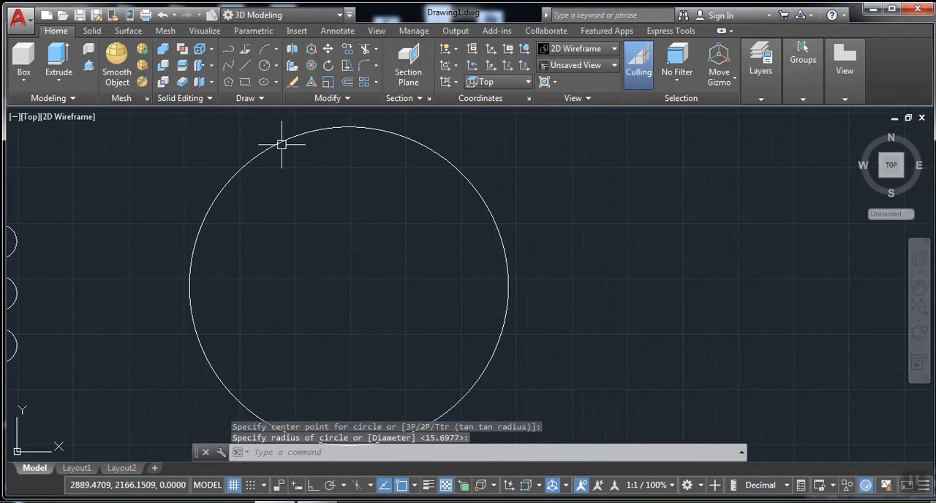
{"action": "left_click", "coordinate": [269, 82]}
{"action": "left_click", "coordinate": [263, 65]}
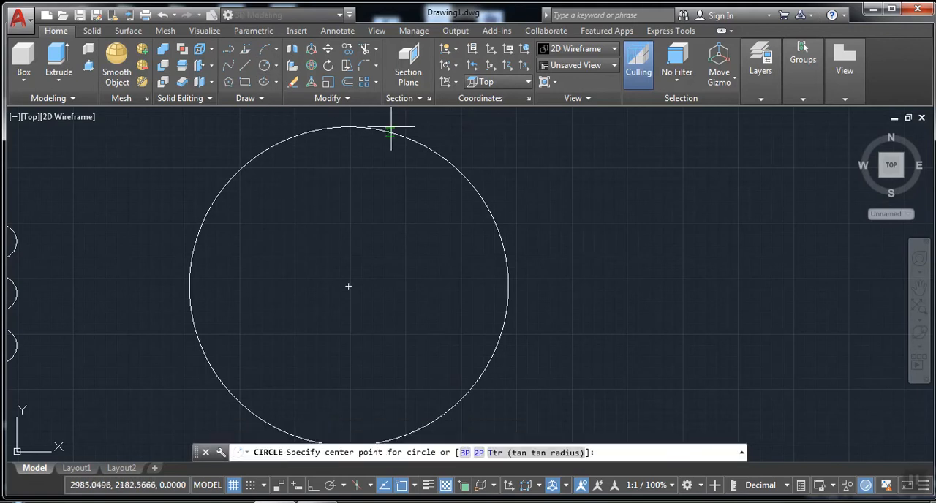
{"action": "left_click", "coordinate": [349, 127]}
{"action": "left_click", "coordinate": [346, 139]}
{"action": "scroll", "coordinate": [314, 220], "scroll_direction": "down", "scroll_amount": 2}
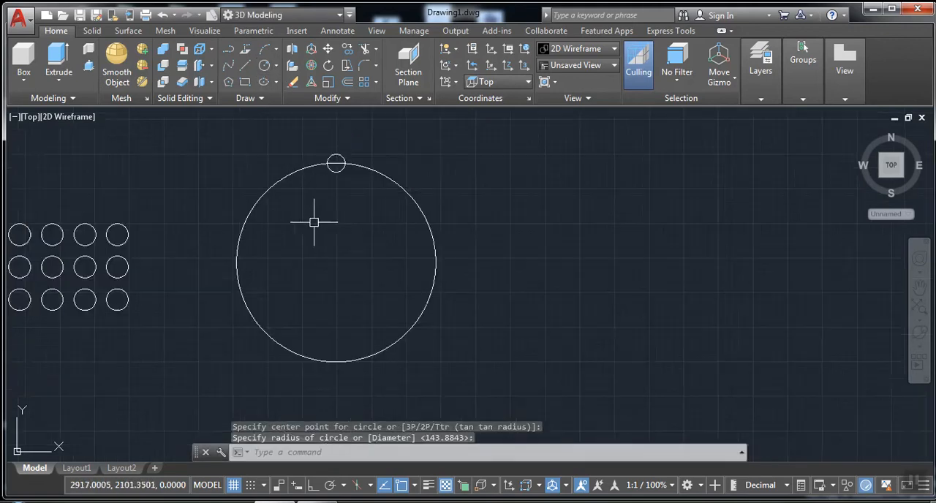
Create a polar array of the small circle around the large circle's centre with 9 items
{"action": "middle_click_drag", "start_coordinate": [313, 219], "coordinate": [286, 231]}
{"action": "left_click", "coordinate": [375, 82]}
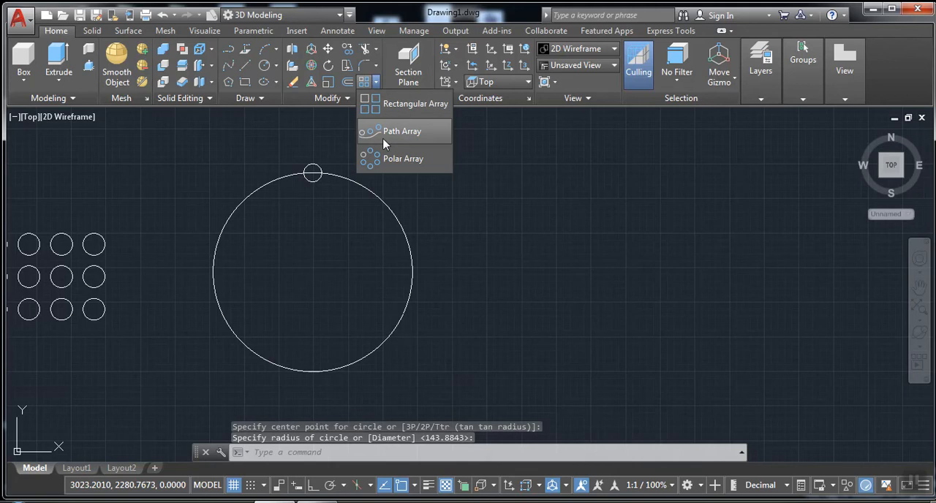
{"action": "left_click", "coordinate": [382, 157]}
{"action": "left_click", "coordinate": [312, 162]}
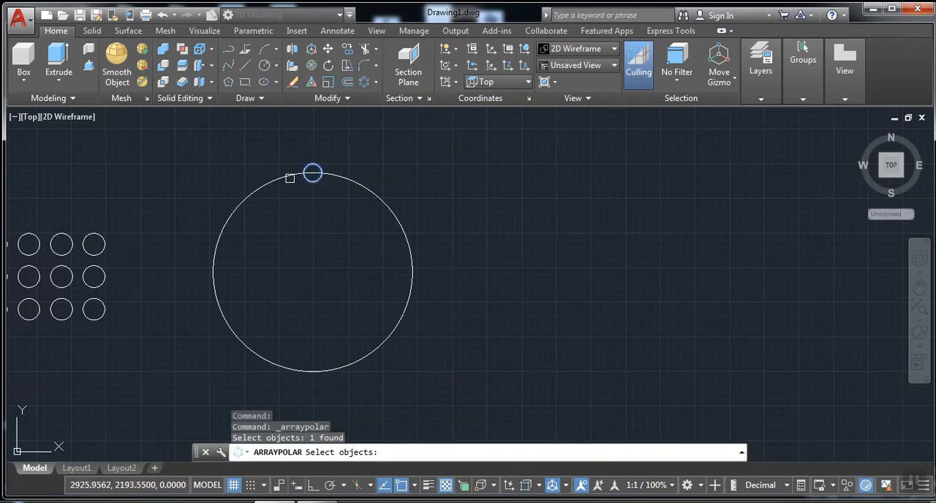
{"action": "key", "text": "Return"}
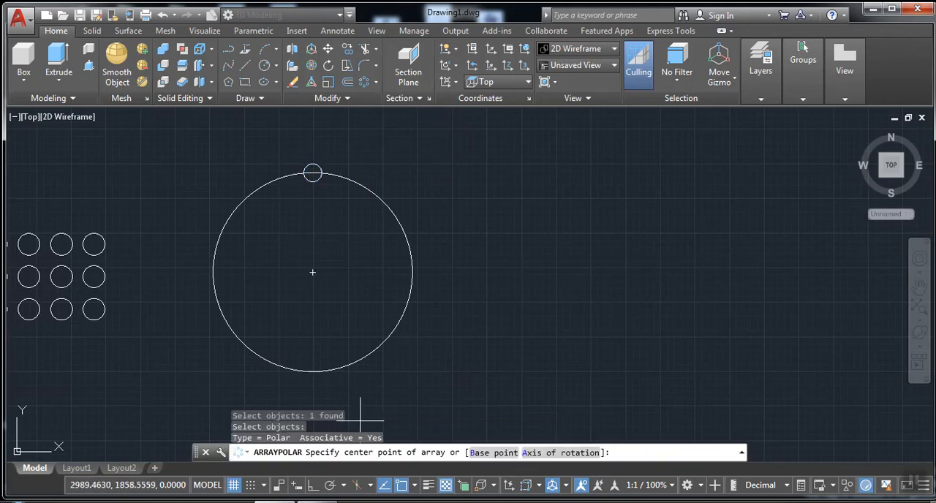
{"action": "left_click", "coordinate": [312, 272]}
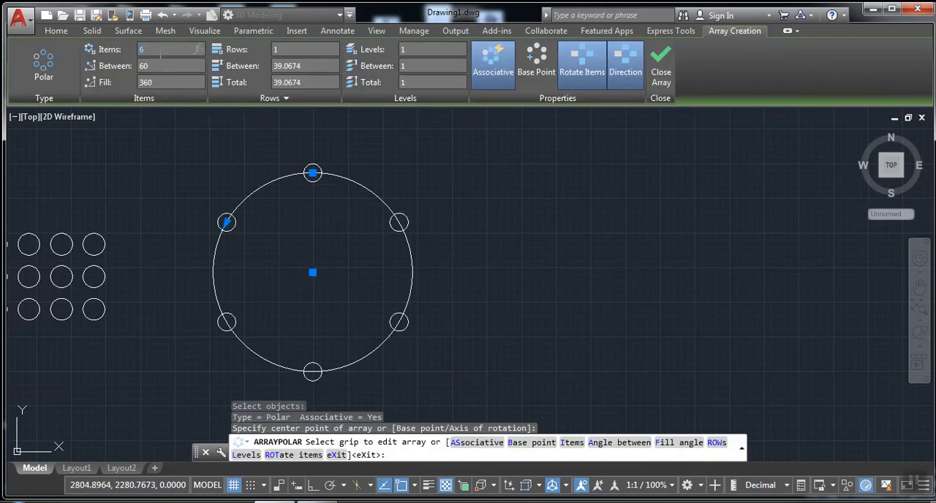
{"action": "key", "text": "Return"}
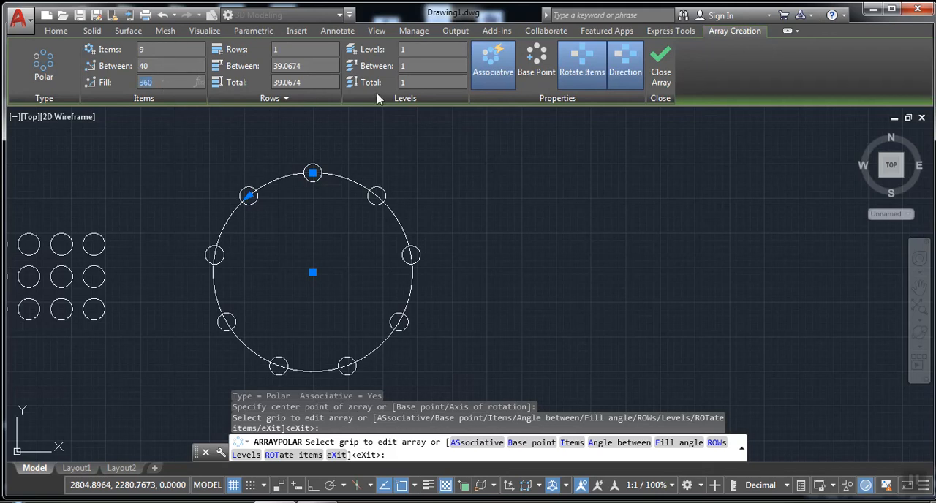
{"action": "left_click", "coordinate": [661, 76]}
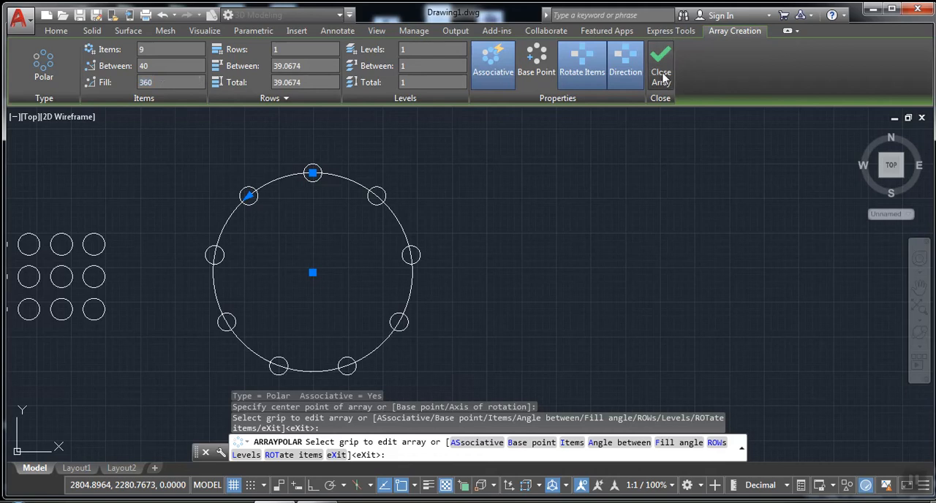
Draw another large circle in the empty area to the right of the polar array of circles
{"action": "mouse_move", "coordinate": [522, 171]}
{"action": "middle_mouse_down"}
{"action": "mouse_move", "coordinate": [412, 156]}
{"action": "mouse_move", "coordinate": [346, 162]}
{"action": "middle_mouse_up"}
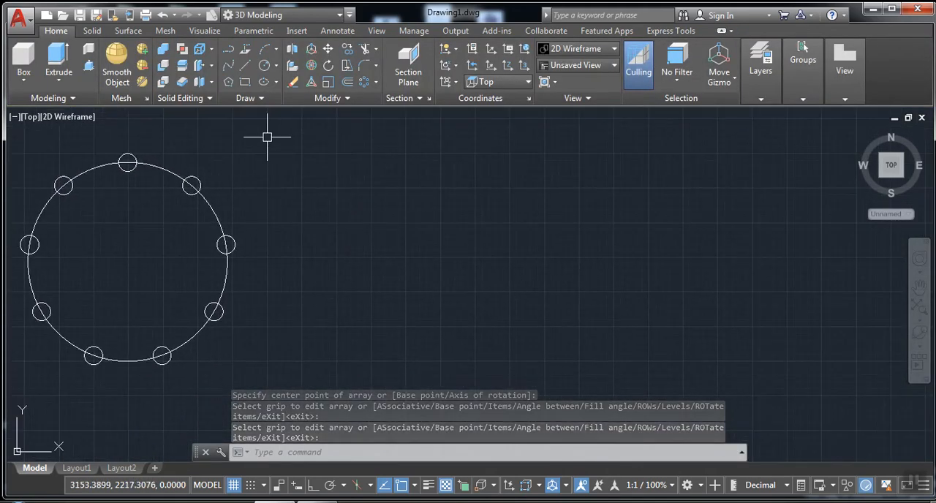
{"action": "left_click", "coordinate": [263, 65]}
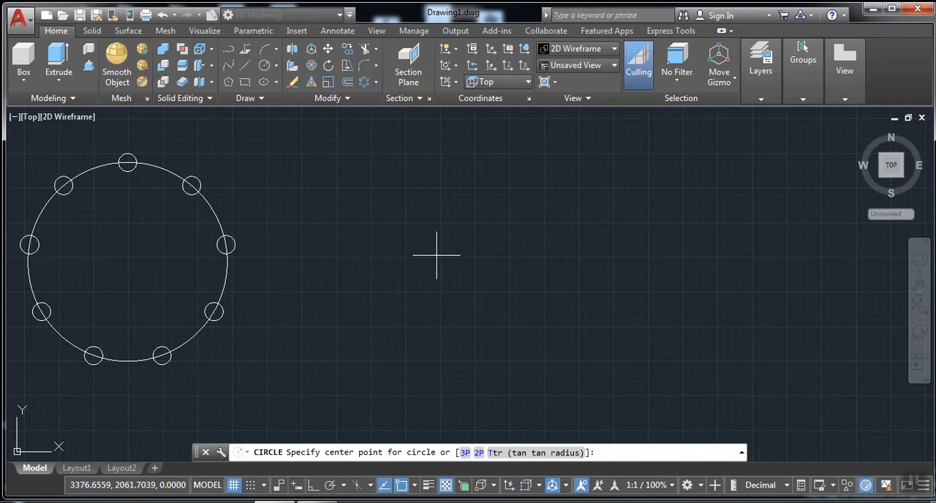
{"action": "left_click", "coordinate": [467, 261]}
{"action": "left_click", "coordinate": [352, 242]}
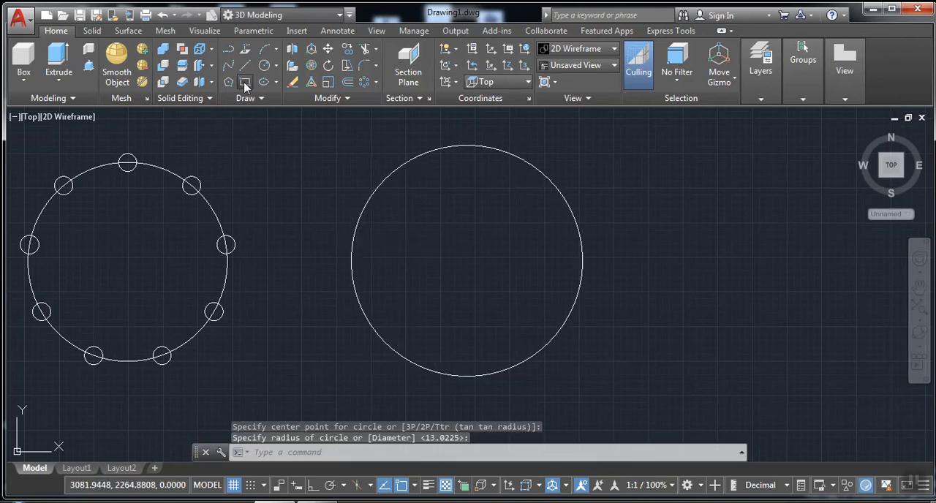
Draw a small rectangle straddling the top of the new large circle
{"action": "left_click", "coordinate": [245, 85]}
{"action": "left_click", "coordinate": [461, 138]}
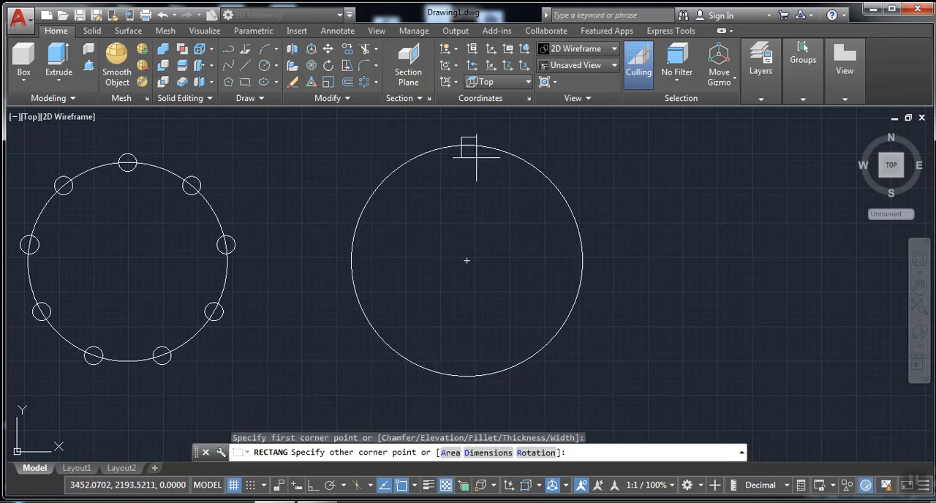
{"action": "left_click", "coordinate": [477, 156]}
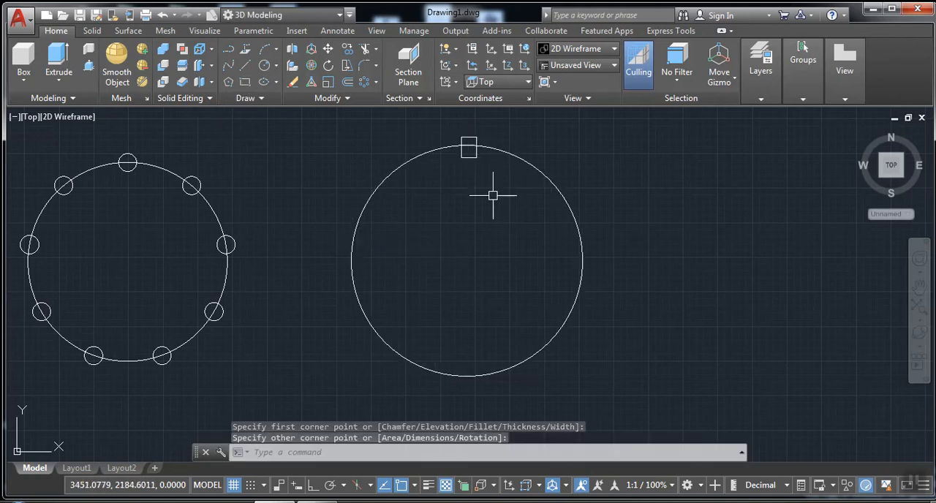
Create an associative polar array of the small rectangle around its large circle's centre with 12 items and a 270-degree fill angle
{"action": "left_click", "coordinate": [365, 83]}
{"action": "left_click", "coordinate": [470, 158]}
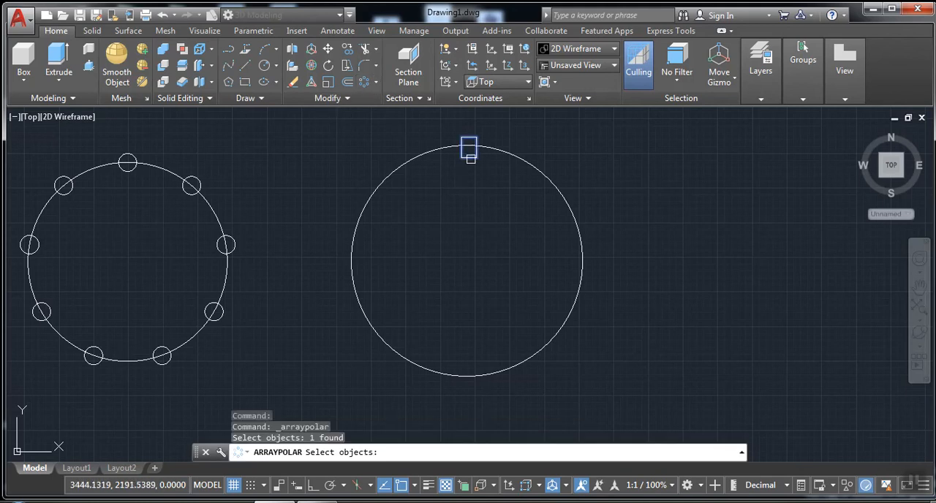
{"action": "key", "text": "Return"}
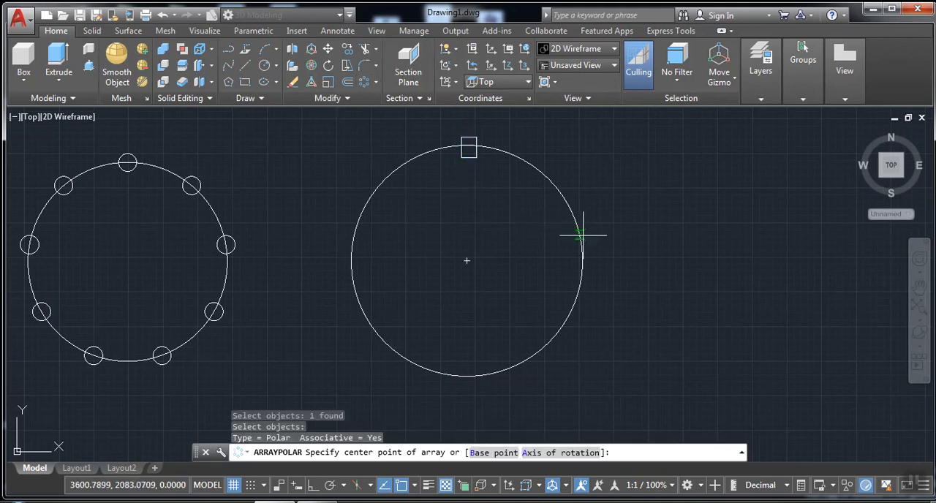
{"action": "left_click", "coordinate": [466, 260]}
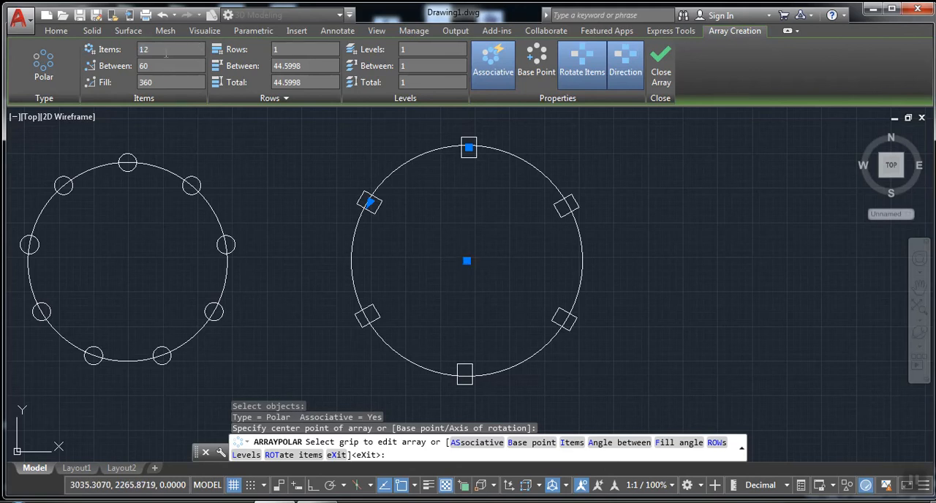
{"action": "key", "text": "Return"}
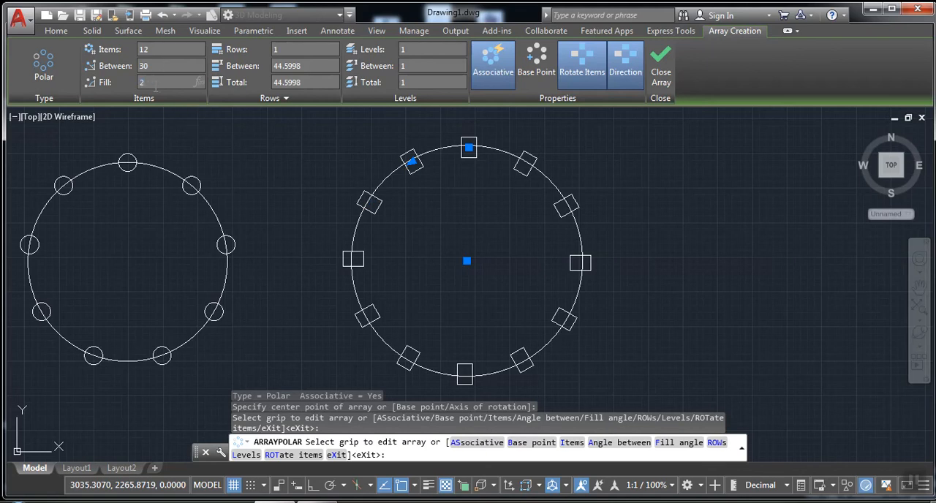
{"action": "key", "text": "Return"}
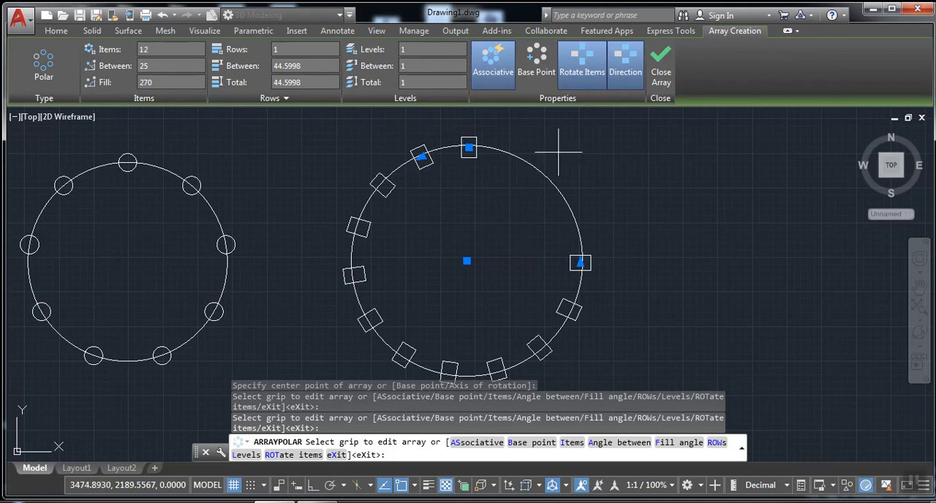
{"action": "left_click", "coordinate": [660, 71]}
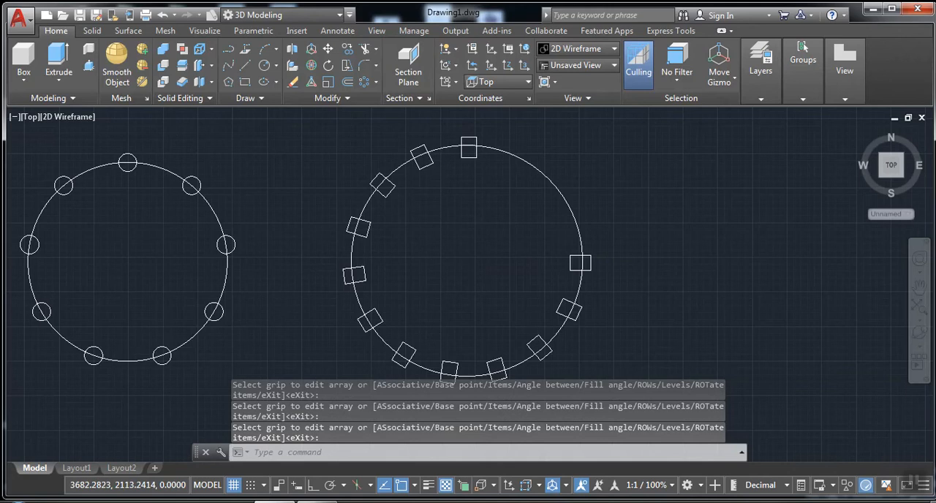
Set the fill angle of the polar rectangle array to 360 degrees
{"action": "scroll", "coordinate": [591, 231], "scroll_direction": "down", "scroll_amount": 2}
{"action": "middle_click_drag", "start_coordinate": [592, 232], "coordinate": [445, 232]}
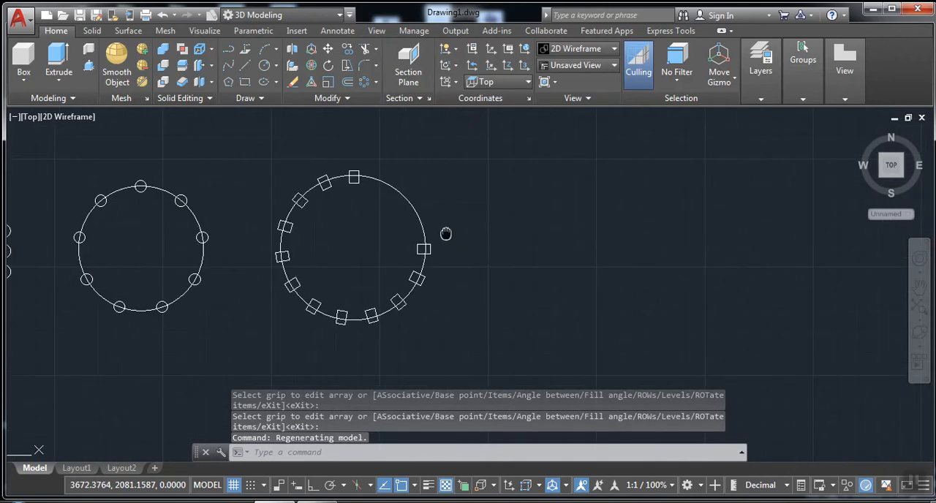
{"action": "left_click", "coordinate": [340, 307]}
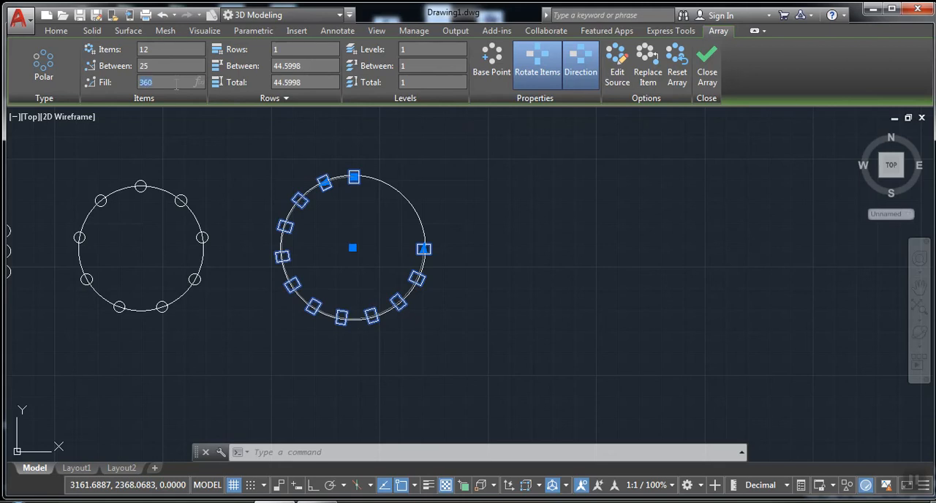
{"action": "key", "text": "Return"}
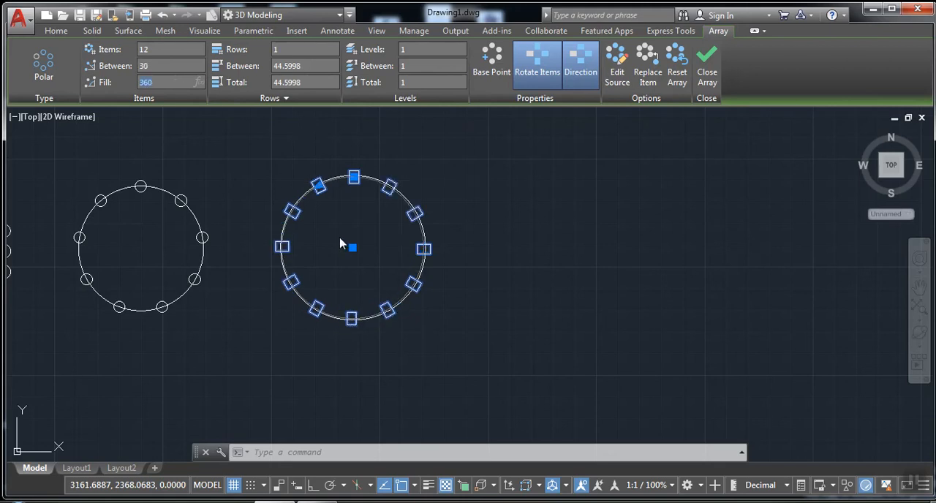
{"action": "left_click", "coordinate": [370, 224]}
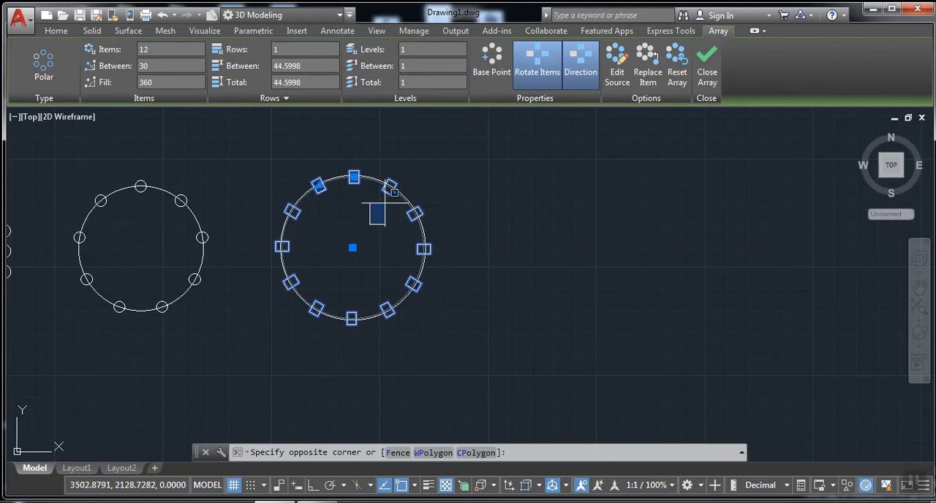
{"action": "left_click", "coordinate": [343, 218]}
Draw a long, thin horizontal rectangle above the polar array of rectangles
{"action": "mouse_move", "coordinate": [349, 242]}
{"action": "middle_mouse_down"}
{"action": "mouse_move", "coordinate": [393, 257]}
{"action": "mouse_move", "coordinate": [423, 294]}
{"action": "middle_mouse_up"}
{"action": "left_click", "coordinate": [69, 33]}
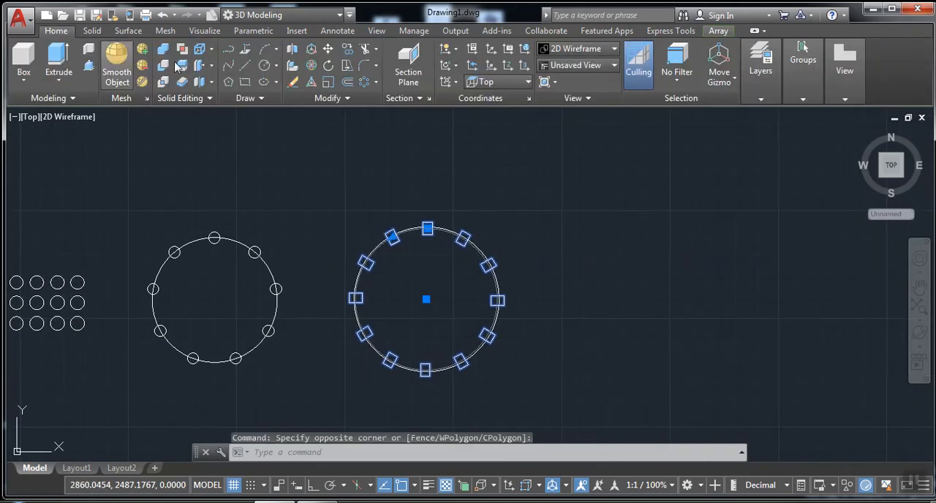
{"action": "left_click", "coordinate": [245, 82]}
{"action": "left_click", "coordinate": [366, 158]}
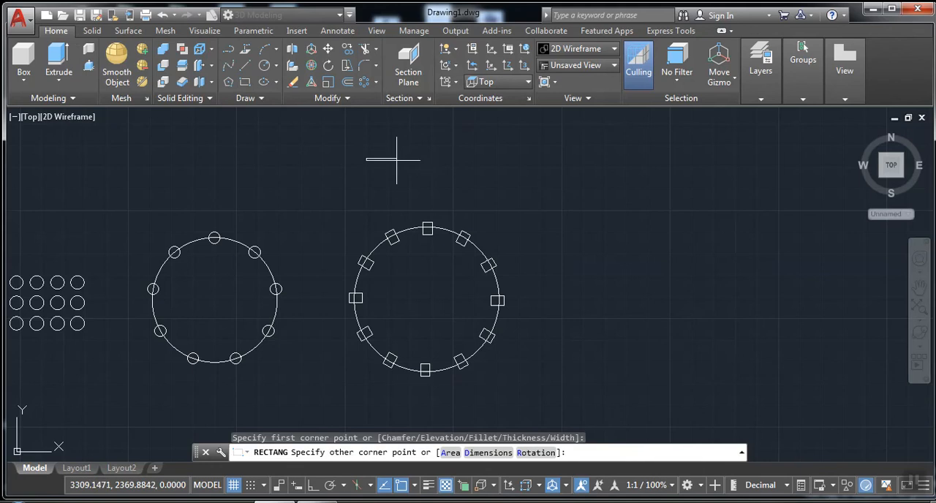
{"action": "left_click", "coordinate": [491, 169]}
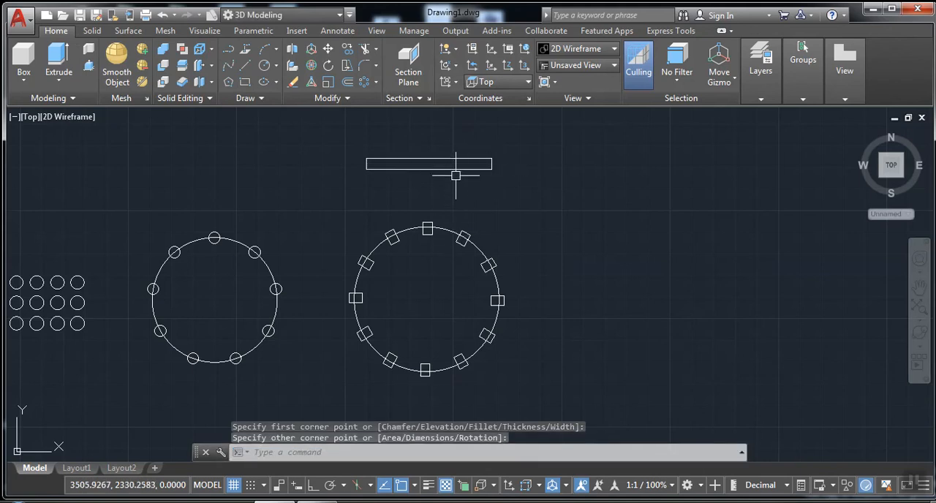
Turn Rotate Items off and back on for the polar array of rectangles
{"action": "left_click", "coordinate": [458, 245]}
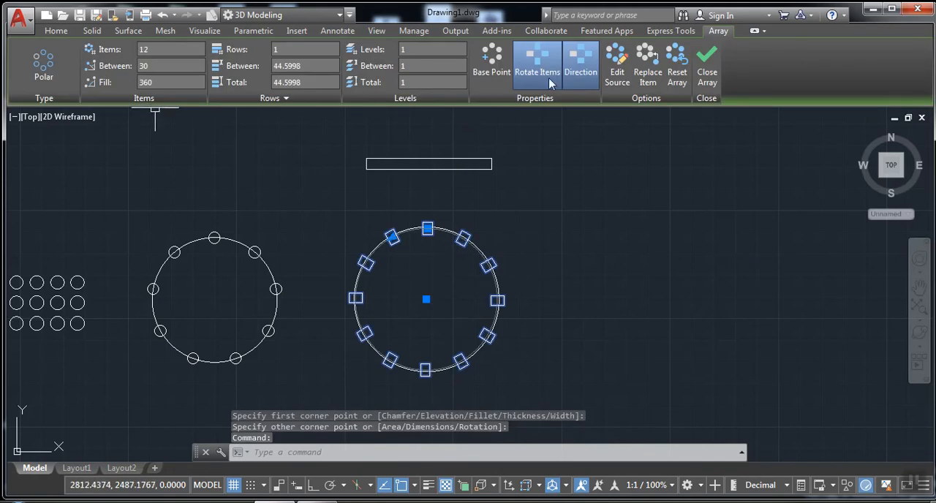
{"action": "left_click", "coordinate": [548, 78]}
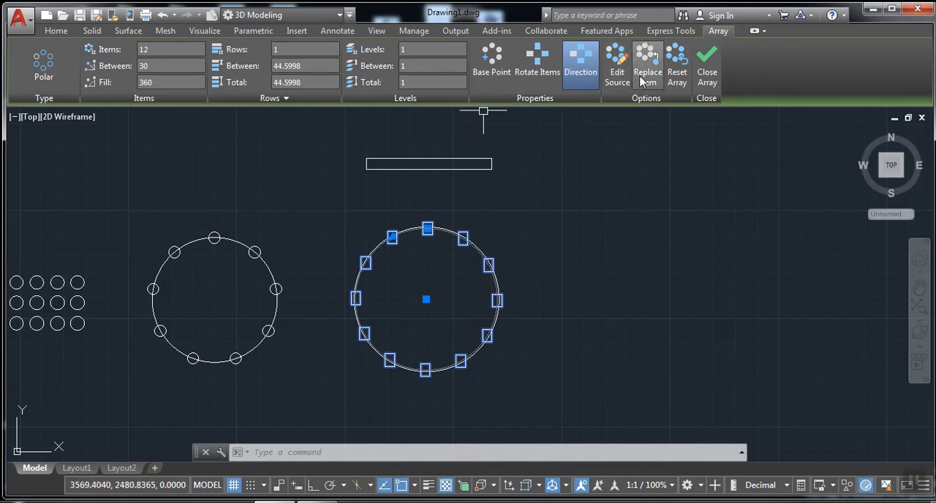
{"action": "left_click", "coordinate": [532, 78]}
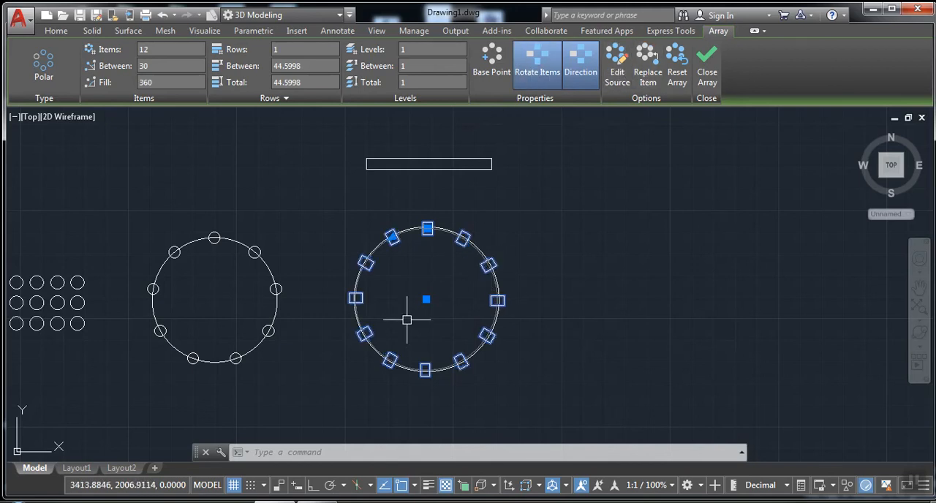
Turn off Rotate Items for the polar array of rectangles and finish editing the array
{"action": "scroll", "coordinate": [407, 319], "scroll_direction": "up", "scroll_amount": 4}
{"action": "middle_click_drag", "start_coordinate": [407, 317], "coordinate": [343, 403]}
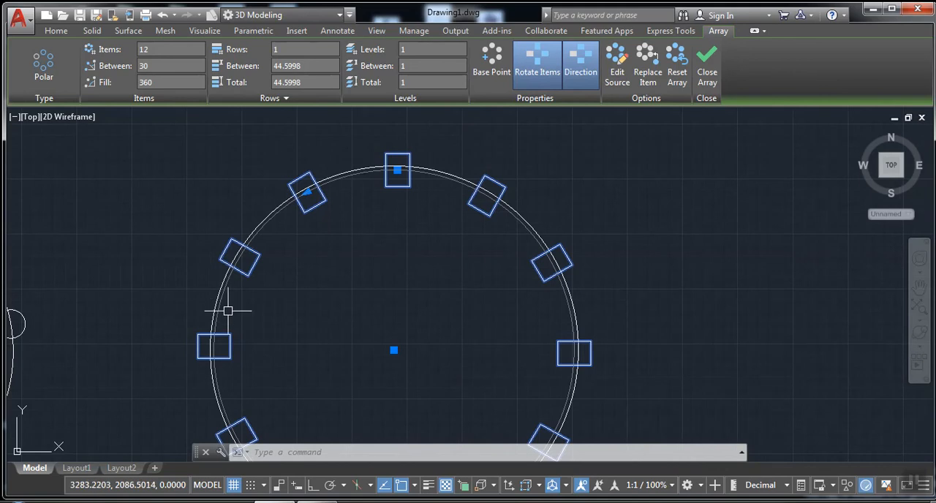
{"action": "left_click", "coordinate": [538, 78]}
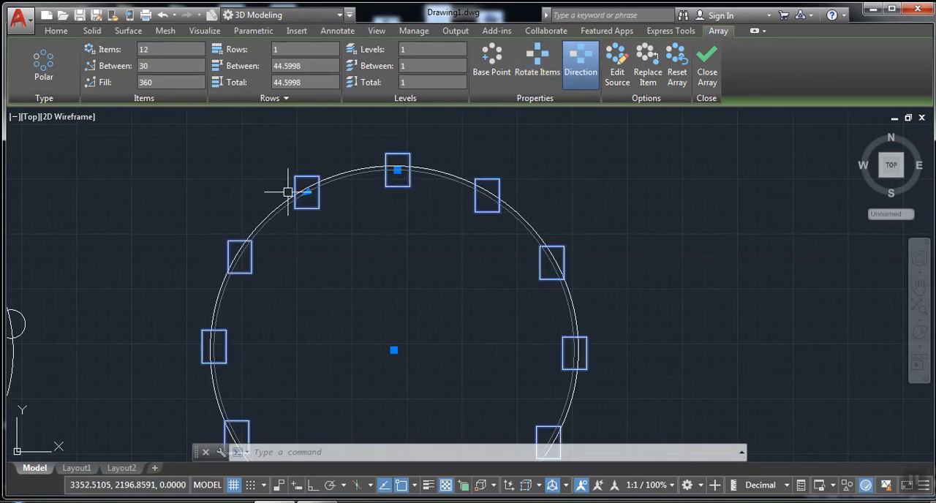
{"action": "left_click", "coordinate": [698, 79]}
Draw a circle of about 147 radius below the existing arrays and a circle of about 20 radius centred on its top quadrant
{"action": "scroll", "coordinate": [560, 198], "scroll_direction": "down", "scroll_amount": 4}
{"action": "mouse_move", "coordinate": [560, 208]}
{"action": "middle_mouse_down"}
{"action": "mouse_move", "coordinate": [570, 239]}
{"action": "mouse_move", "coordinate": [482, 249]}
{"action": "middle_mouse_up"}
{"action": "mouse_move", "coordinate": [193, 266]}
{"action": "middle_mouse_down"}
{"action": "mouse_move", "coordinate": [405, 226]}
{"action": "mouse_move", "coordinate": [628, 209]}
{"action": "mouse_move", "coordinate": [582, 202]}
{"action": "middle_mouse_up"}
{"action": "scroll", "coordinate": [582, 202], "scroll_direction": "up", "scroll_amount": 2}
{"action": "scroll", "coordinate": [317, 162], "scroll_direction": "down", "scroll_amount": 2}
{"action": "mouse_move", "coordinate": [382, 197]}
{"action": "middle_mouse_down"}
{"action": "mouse_move", "coordinate": [478, 209]}
{"action": "mouse_move", "coordinate": [474, 198]}
{"action": "middle_mouse_up"}
{"action": "left_click", "coordinate": [264, 65]}
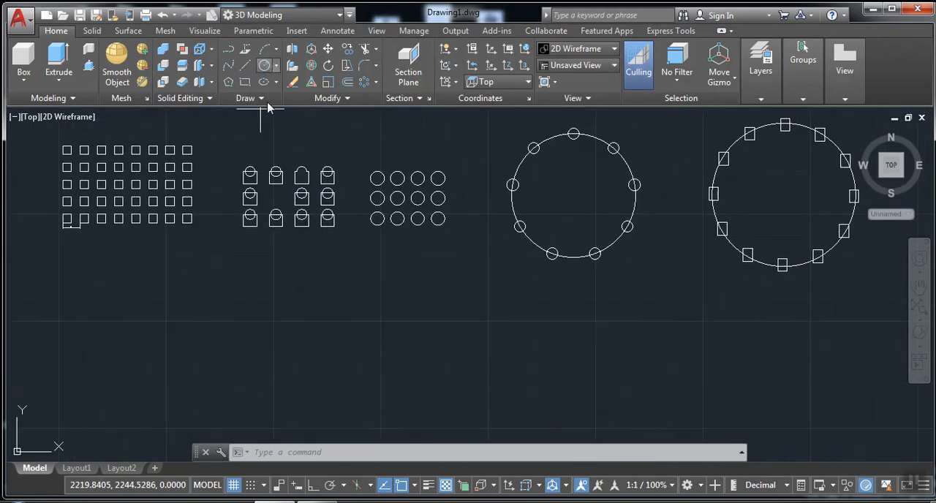
{"action": "left_click", "coordinate": [368, 354]}
{"action": "left_click", "coordinate": [306, 359]}
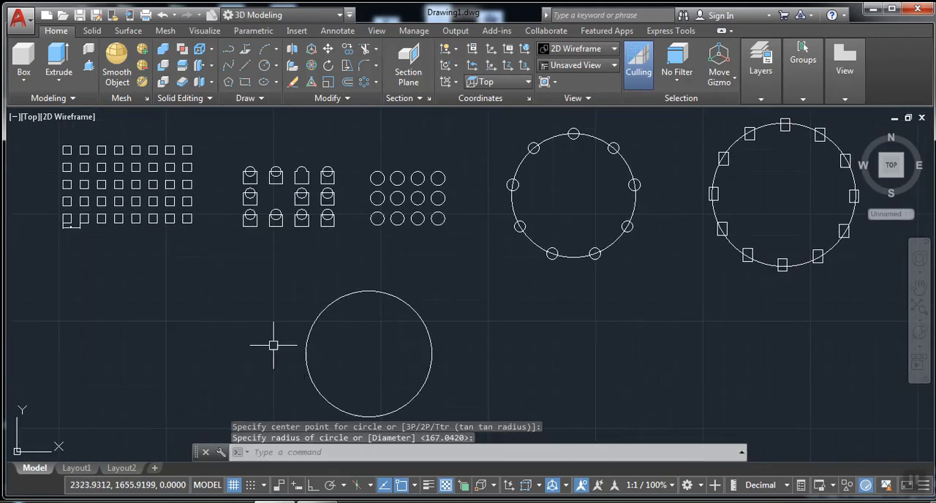
{"action": "left_click", "coordinate": [264, 67]}
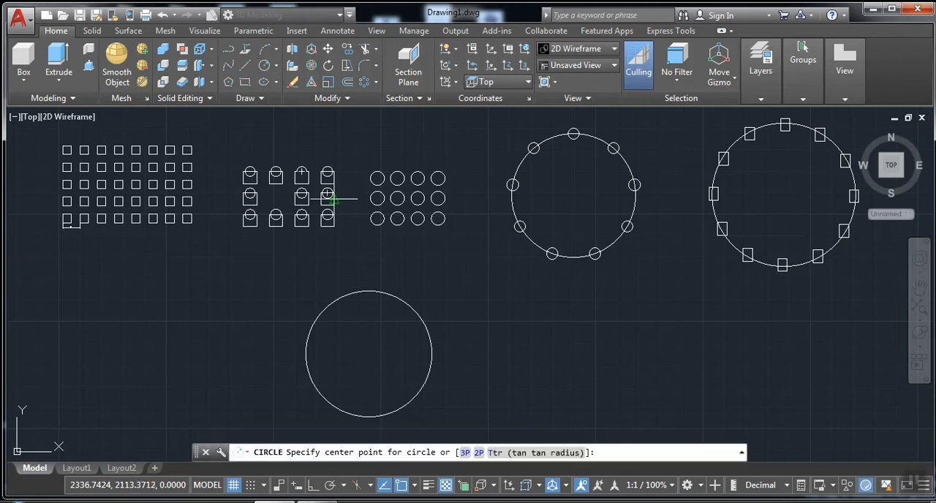
{"action": "left_click", "coordinate": [368, 291]}
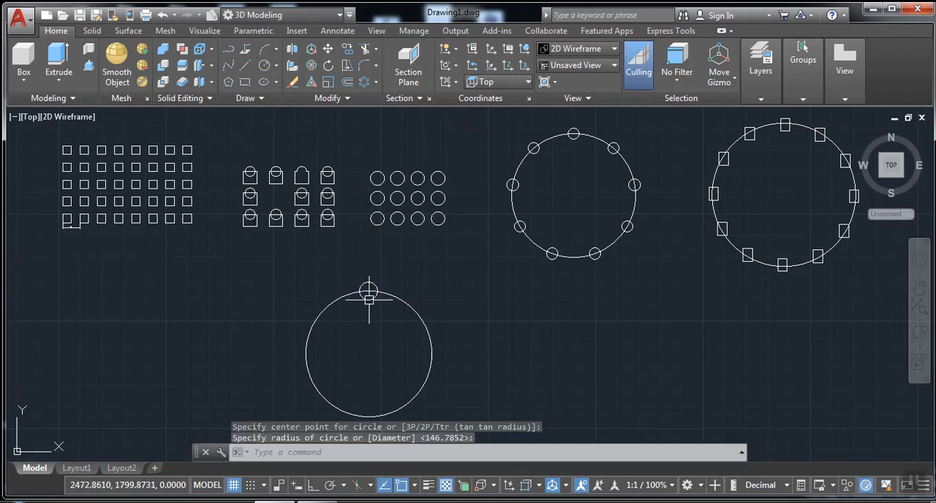
Polar-array the small top circle around the centre of the large circle below the existing arrays
{"action": "left_click", "coordinate": [364, 81]}
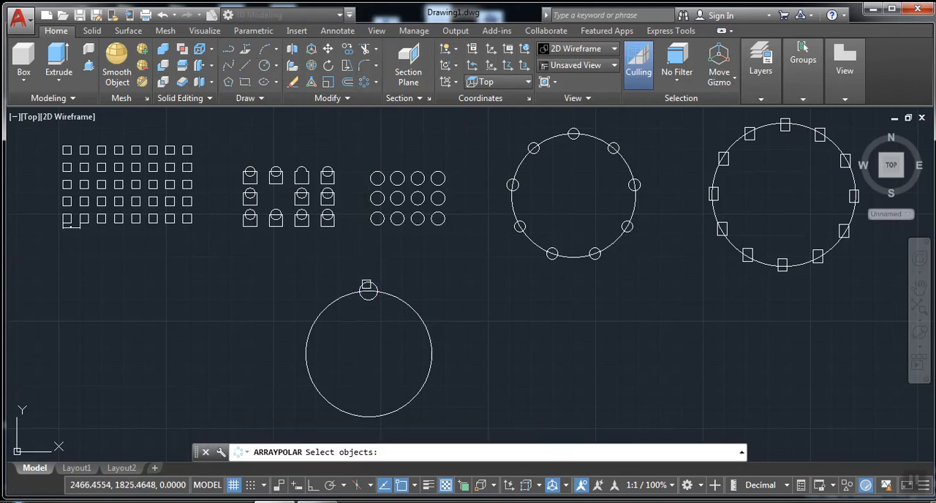
{"action": "left_click", "coordinate": [368, 291]}
{"action": "key", "text": "Return"}
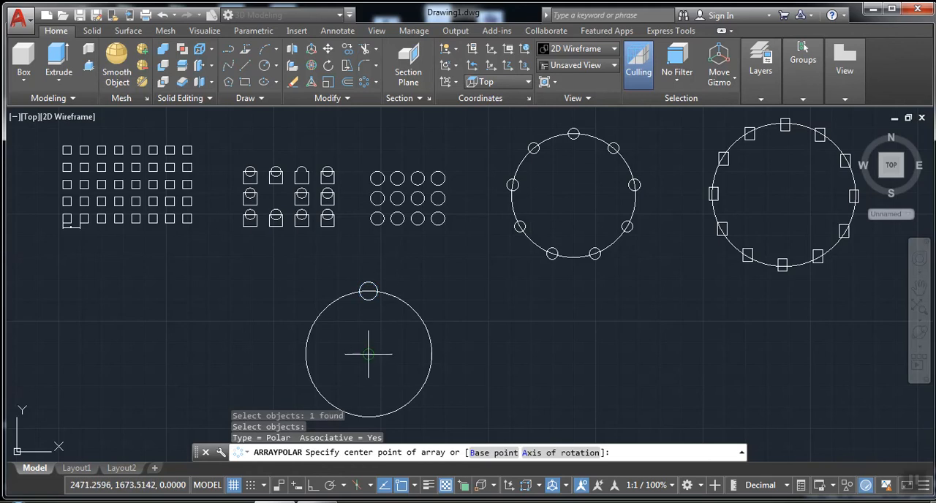
{"action": "left_click", "coordinate": [369, 354]}
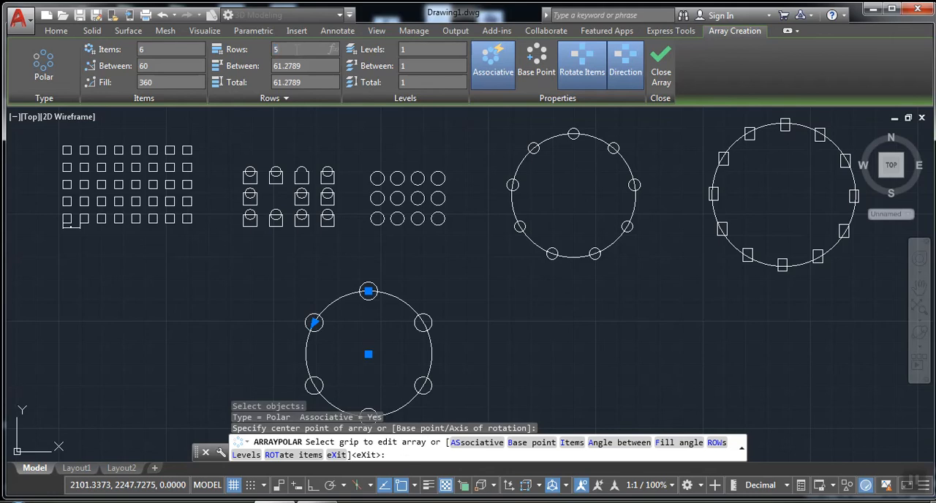
Try 5 rows for the new polar array of circles and settle on 3 rows
{"action": "key", "text": "Return"}
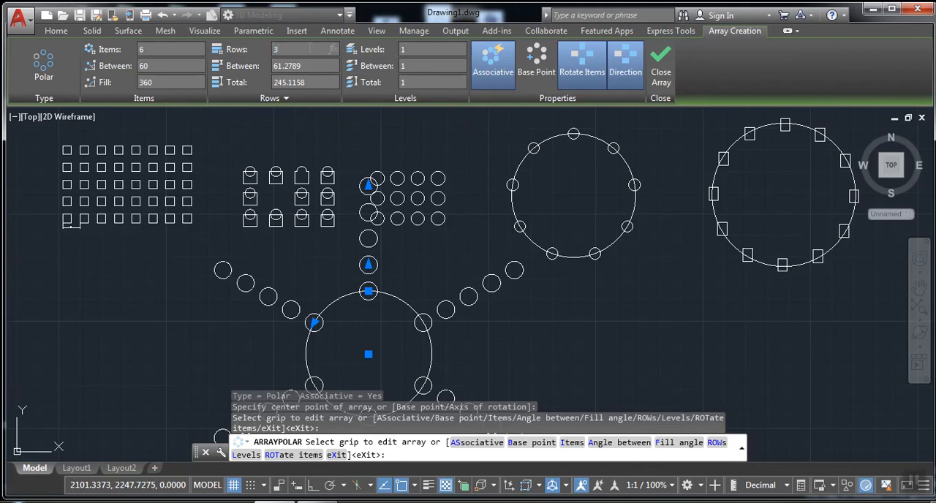
{"action": "key", "text": "Return"}
{"action": "scroll", "coordinate": [428, 112], "scroll_direction": "down", "scroll_amount": 3}
{"action": "scroll", "coordinate": [457, 157], "scroll_direction": "up", "scroll_amount": 3}
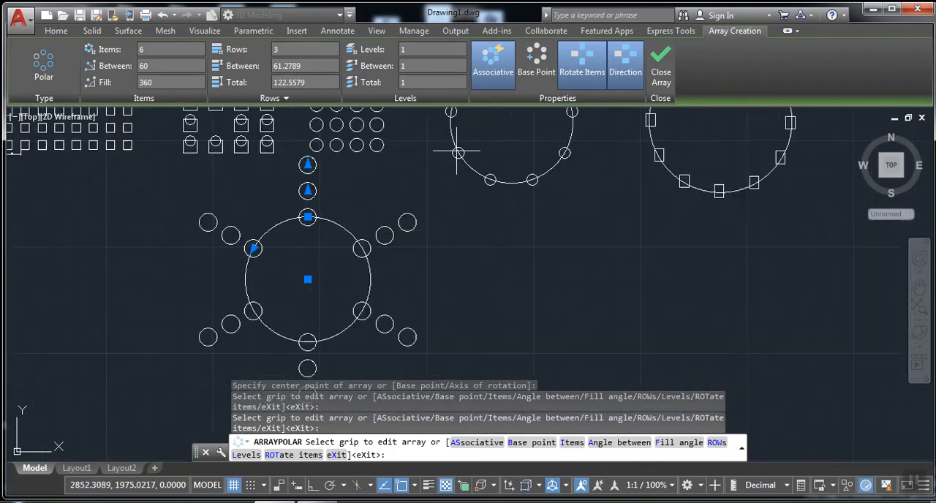
Set the number of items in the three-row polar array to 8
{"action": "mouse_move", "coordinate": [444, 163]}
{"action": "middle_mouse_down"}
{"action": "mouse_move", "coordinate": [423, 150]}
{"action": "mouse_move", "coordinate": [424, 140]}
{"action": "middle_mouse_up"}
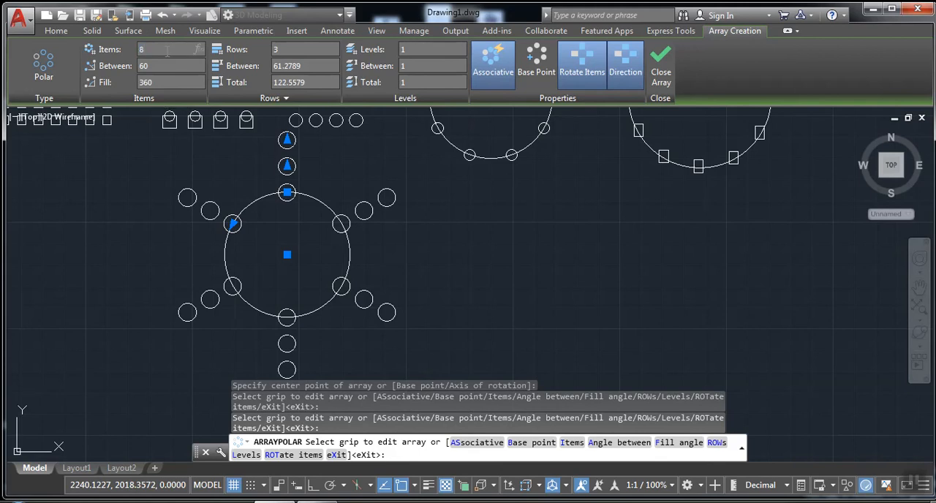
{"action": "left_click", "coordinate": [167, 50]}
{"action": "type", "text": "8"}
{"action": "key", "text": "Return"}
Set the spacing between the polar array's rows to 50 and finish creating the array
{"action": "scroll", "coordinate": [366, 284], "scroll_direction": "down", "scroll_amount": 2}
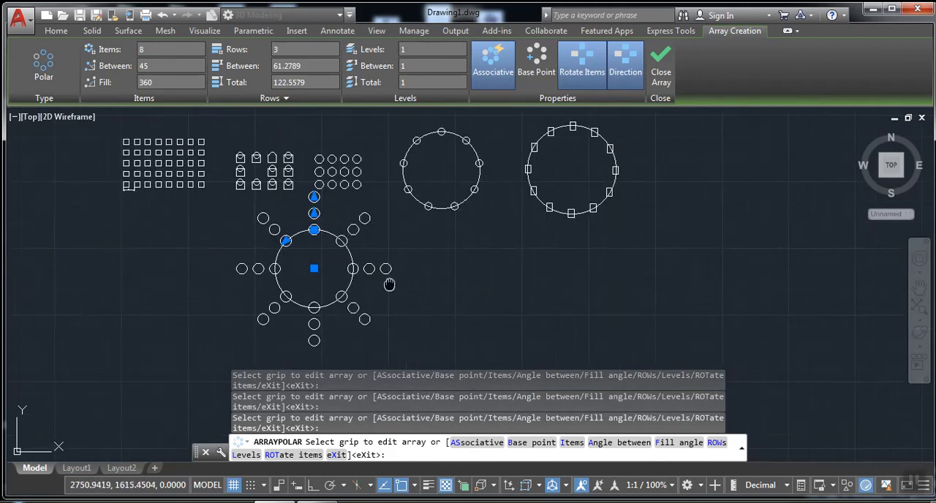
{"action": "middle_click_drag", "start_coordinate": [387, 284], "coordinate": [280, 289]}
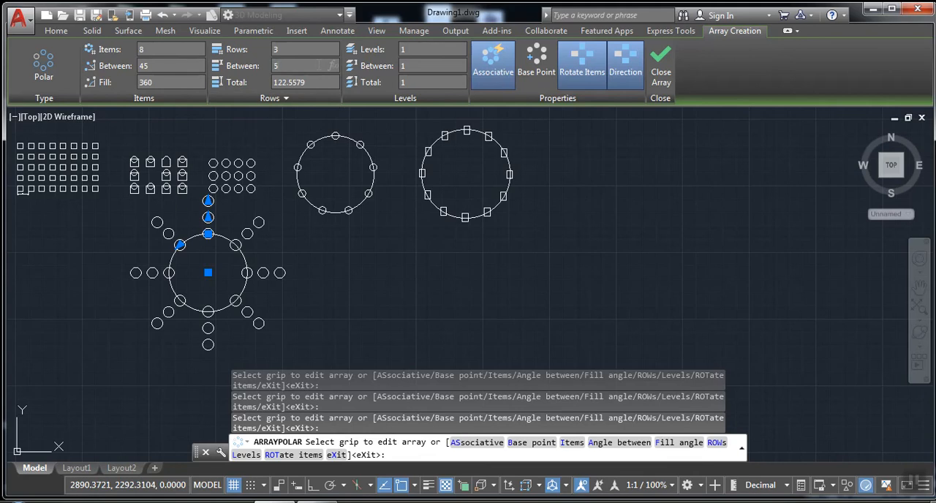
{"action": "key", "text": "Return"}
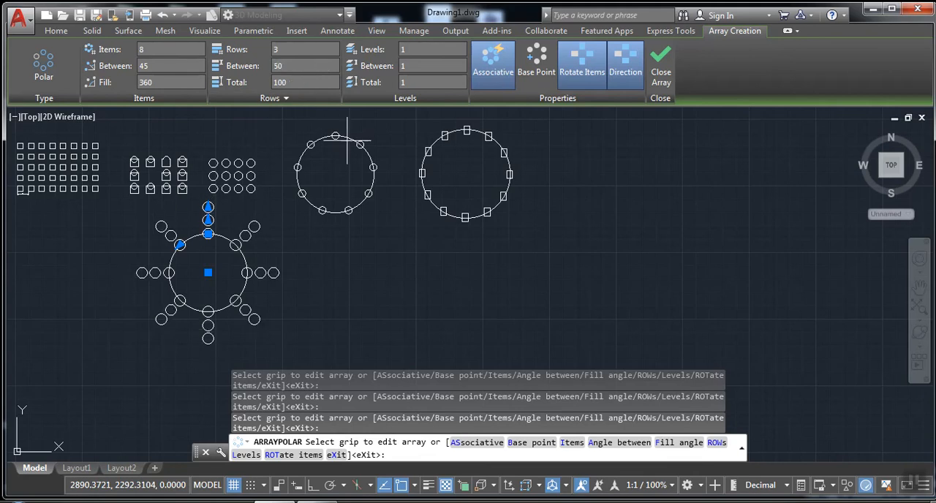
{"action": "mouse_move", "coordinate": [354, 216]}
{"action": "middle_mouse_down"}
{"action": "mouse_move", "coordinate": [524, 232]}
{"action": "mouse_move", "coordinate": [659, 218]}
{"action": "mouse_move", "coordinate": [574, 219]}
{"action": "middle_mouse_up"}
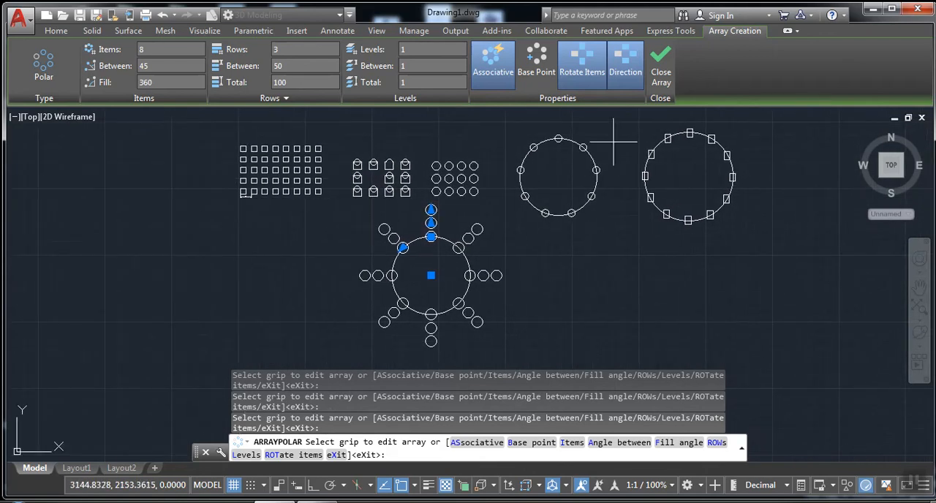
{"action": "left_click", "coordinate": [667, 70]}
Reopen the three-row polar array for editing and set its fill angle to 180 degrees
{"action": "scroll", "coordinate": [494, 227], "scroll_direction": "up", "scroll_amount": 2}
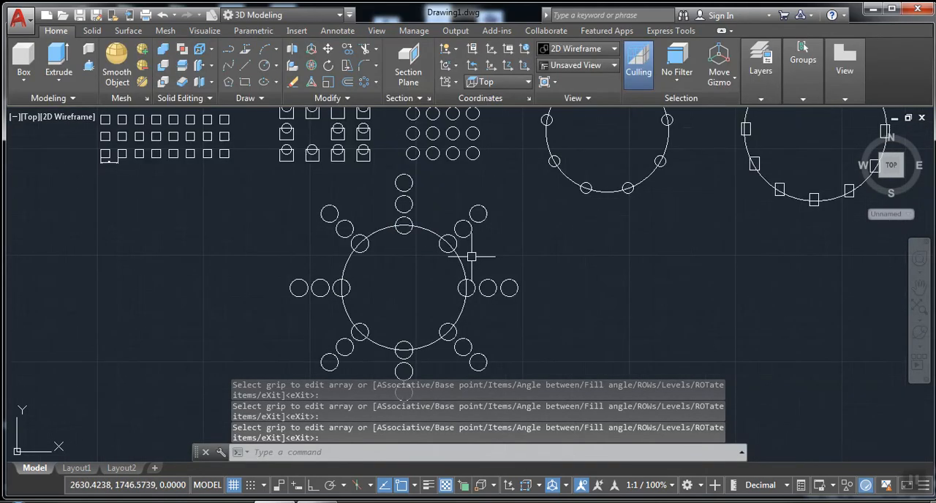
{"action": "mouse_move", "coordinate": [457, 274]}
{"action": "middle_mouse_down"}
{"action": "mouse_move", "coordinate": [396, 188]}
{"action": "mouse_move", "coordinate": [398, 213]}
{"action": "mouse_move", "coordinate": [366, 263]}
{"action": "middle_mouse_up"}
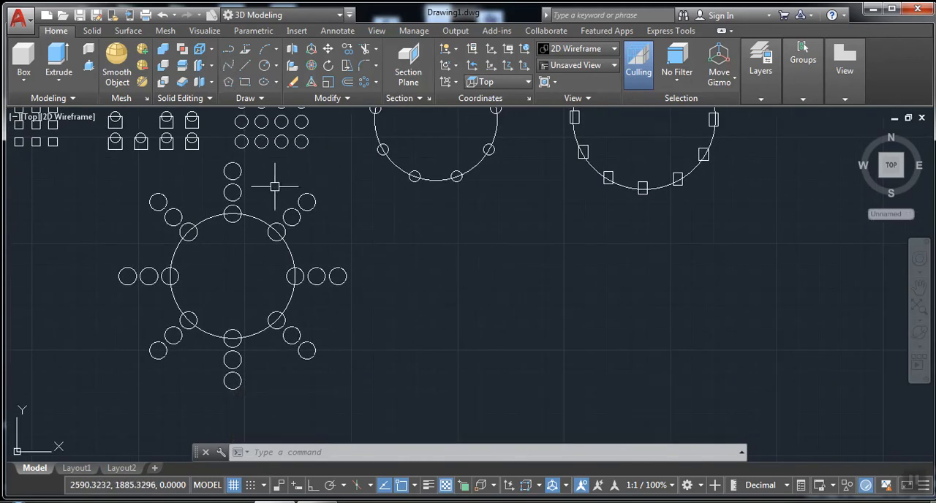
{"action": "left_click", "coordinate": [242, 191]}
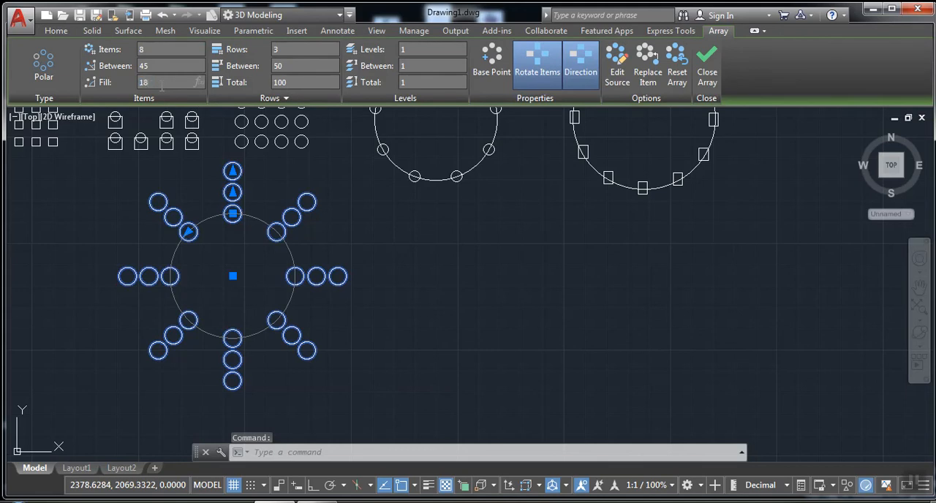
{"action": "key", "text": "Return"}
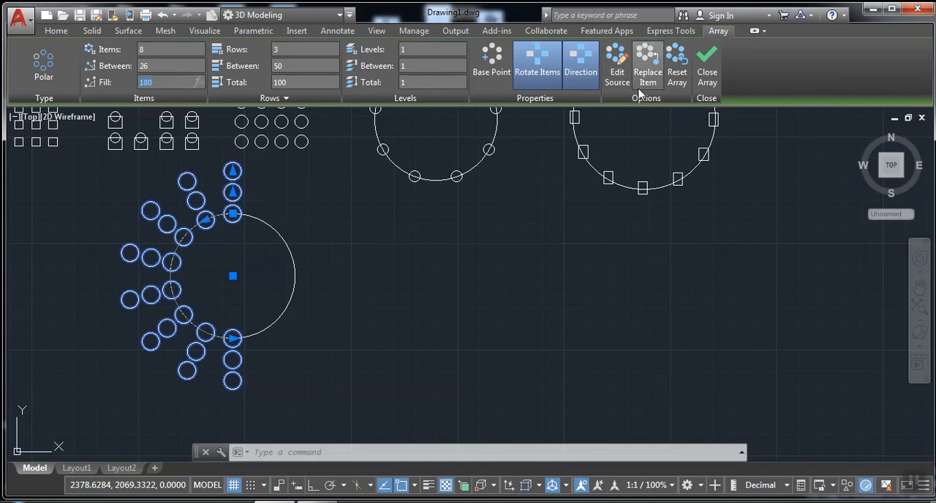
Toggle the Direction option of the half-circle array several times, leave it running clockwise, and finish editing the array
{"action": "left_click", "coordinate": [581, 73]}
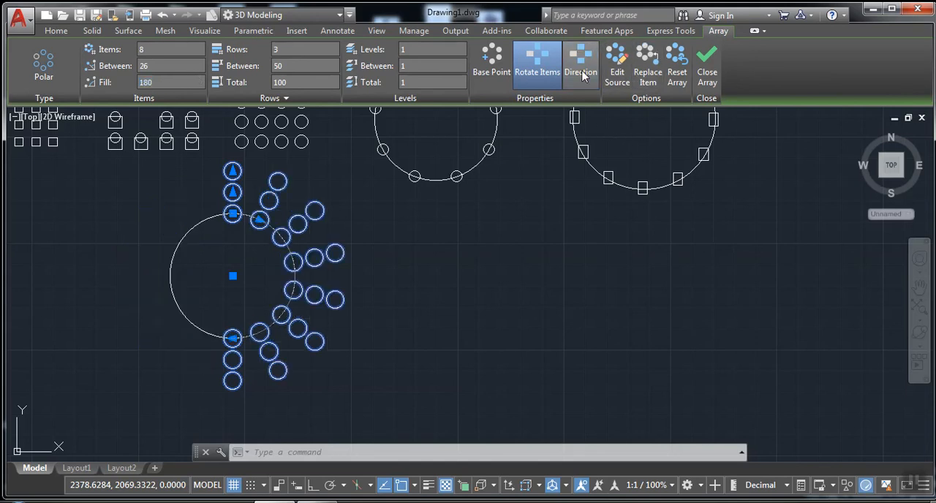
{"action": "left_click", "coordinate": [581, 74]}
{"action": "left_click", "coordinate": [581, 74]}
{"action": "left_click", "coordinate": [581, 73]}
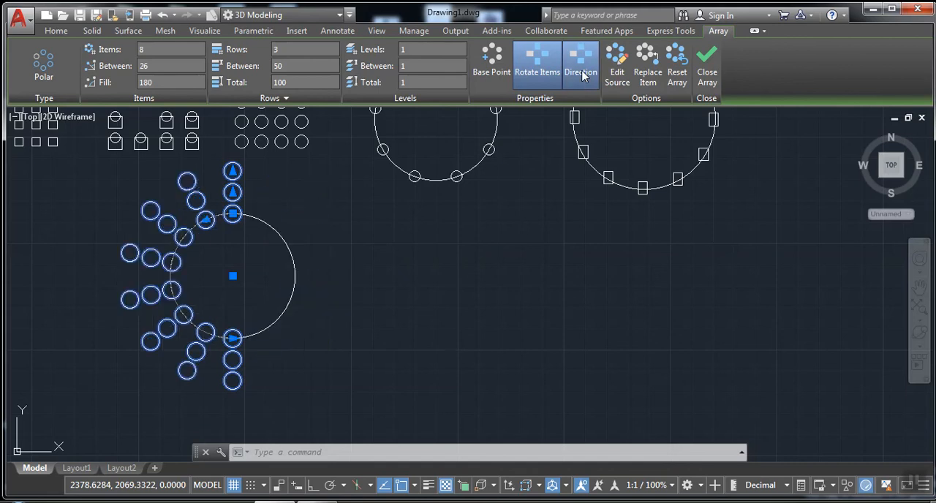
{"action": "left_click", "coordinate": [581, 73]}
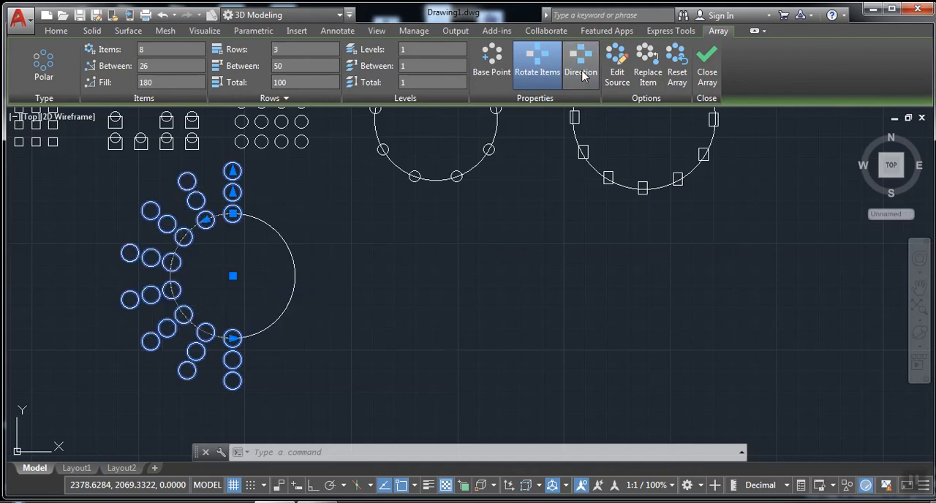
{"action": "left_click", "coordinate": [706, 73]}
{"action": "mouse_move", "coordinate": [547, 204]}
{"action": "middle_mouse_down"}
{"action": "mouse_move", "coordinate": [736, 227]}
{"action": "mouse_move", "coordinate": [802, 259]}
{"action": "mouse_move", "coordinate": [795, 257]}
{"action": "middle_mouse_up"}
{"action": "scroll", "coordinate": [685, 210], "scroll_direction": "down", "scroll_amount": 2}
{"action": "mouse_move", "coordinate": [745, 253]}
{"action": "middle_mouse_down"}
{"action": "mouse_move", "coordinate": [535, 246]}
{"action": "mouse_move", "coordinate": [564, 236]}
{"action": "mouse_move", "coordinate": [536, 263]}
{"action": "mouse_move", "coordinate": [554, 265]}
{"action": "mouse_move", "coordinate": [525, 254]}
{"action": "middle_mouse_up"}
{"action": "scroll", "coordinate": [499, 241], "scroll_direction": "up", "scroll_amount": 2}
{"action": "scroll", "coordinate": [548, 255], "scroll_direction": "down", "scroll_amount": 2}
{"action": "scroll", "coordinate": [549, 265], "scroll_direction": "up", "scroll_amount": 2}
Draw a wavy six-point spline in the empty area to the left of the half-circle array, dipping first and rising towards its right end
{"action": "mouse_move", "coordinate": [709, 272]}
{"action": "middle_mouse_down"}
{"action": "mouse_move", "coordinate": [475, 256]}
{"action": "mouse_move", "coordinate": [774, 245]}
{"action": "mouse_move", "coordinate": [935, 258]}
{"action": "middle_mouse_up"}
{"action": "scroll", "coordinate": [563, 290], "scroll_direction": "up", "scroll_amount": 2}
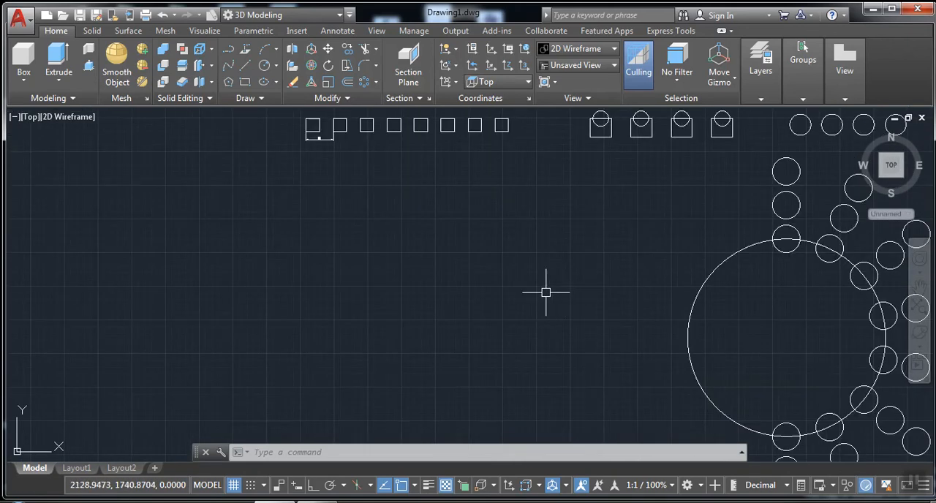
{"action": "scroll", "coordinate": [475, 202], "scroll_direction": "up", "scroll_amount": 2}
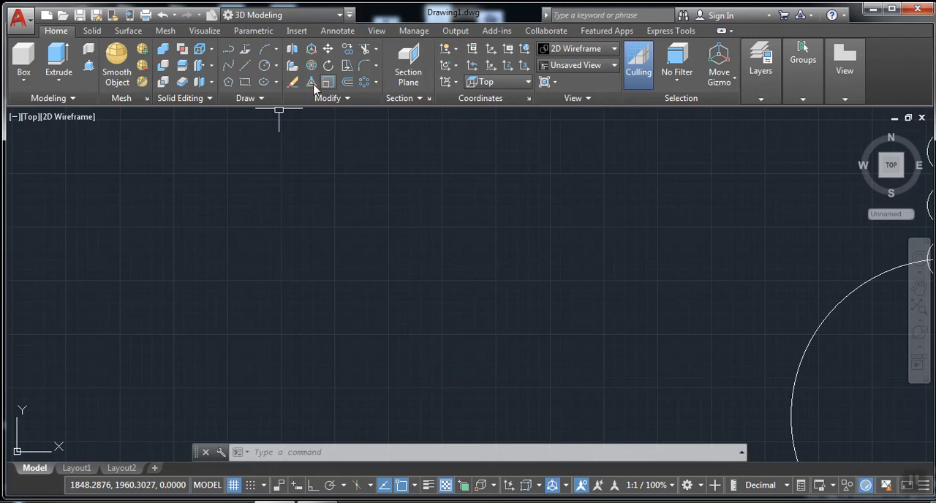
{"action": "left_click", "coordinate": [228, 68]}
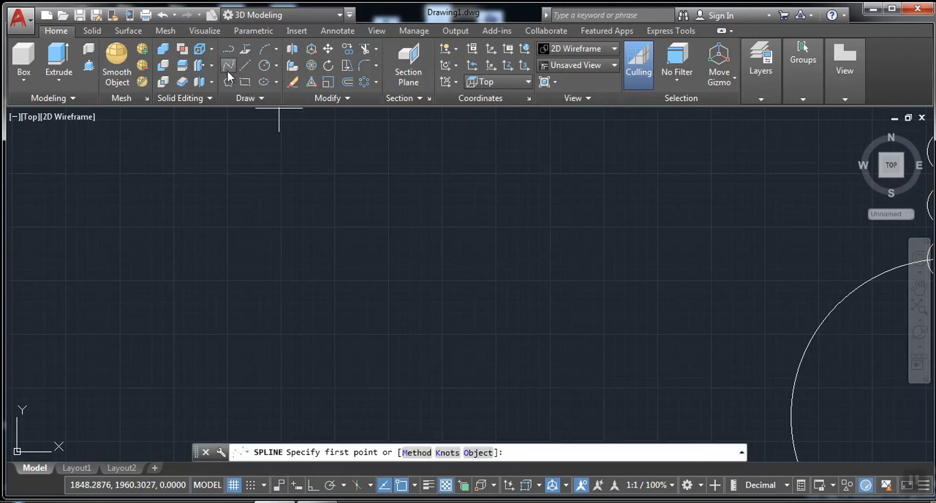
{"action": "left_click", "coordinate": [143, 234]}
{"action": "left_click", "coordinate": [233, 318]}
{"action": "left_click", "coordinate": [417, 296]}
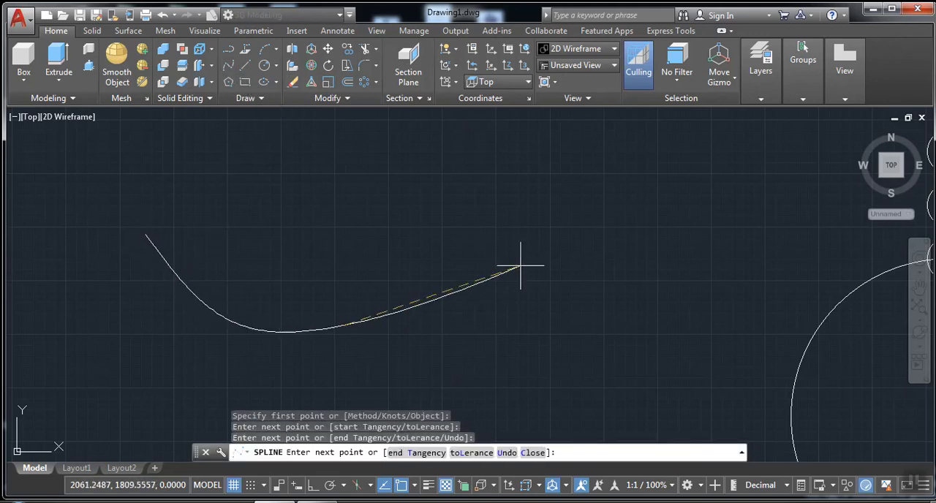
{"action": "left_click", "coordinate": [555, 255]}
{"action": "left_click", "coordinate": [753, 215]}
{"action": "left_click", "coordinate": [806, 222]}
{"action": "right_click", "coordinate": [806, 222]}
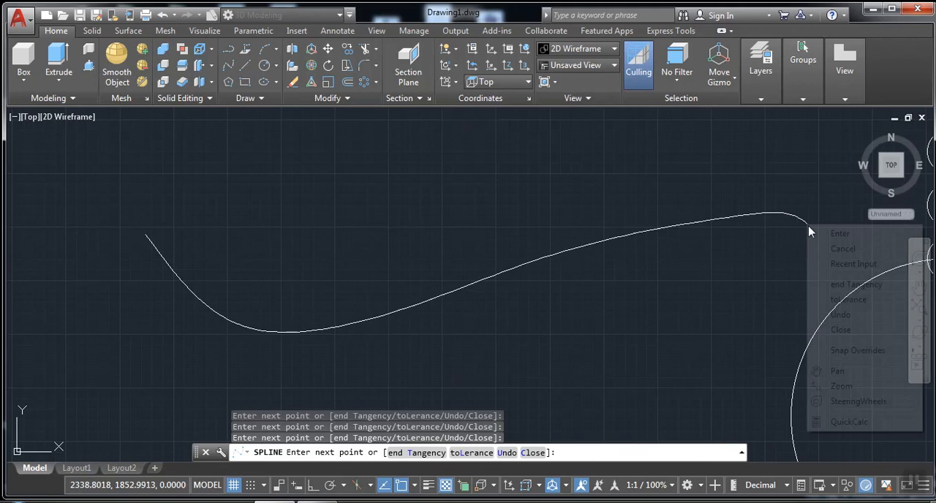
{"action": "left_click", "coordinate": [832, 233]}
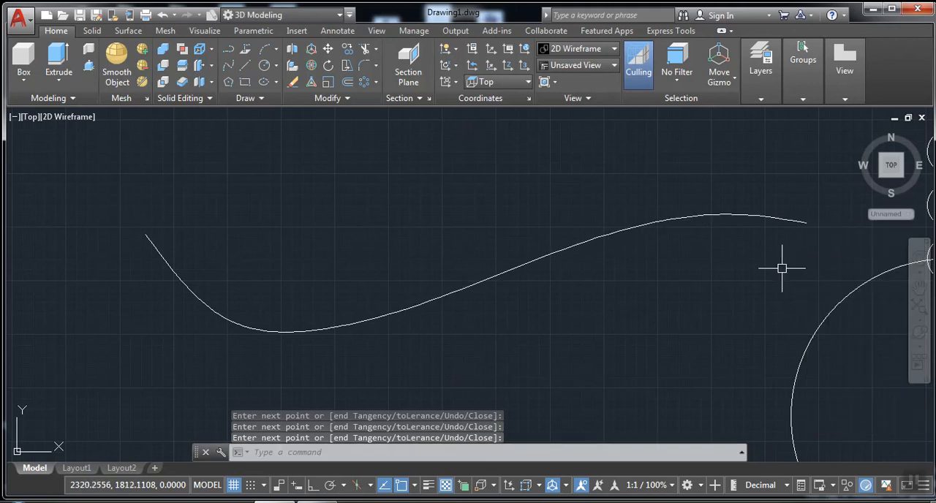
Draw a small circle centred on the left endpoint of the spline
{"action": "left_click", "coordinate": [263, 65]}
{"action": "left_click", "coordinate": [146, 232]}
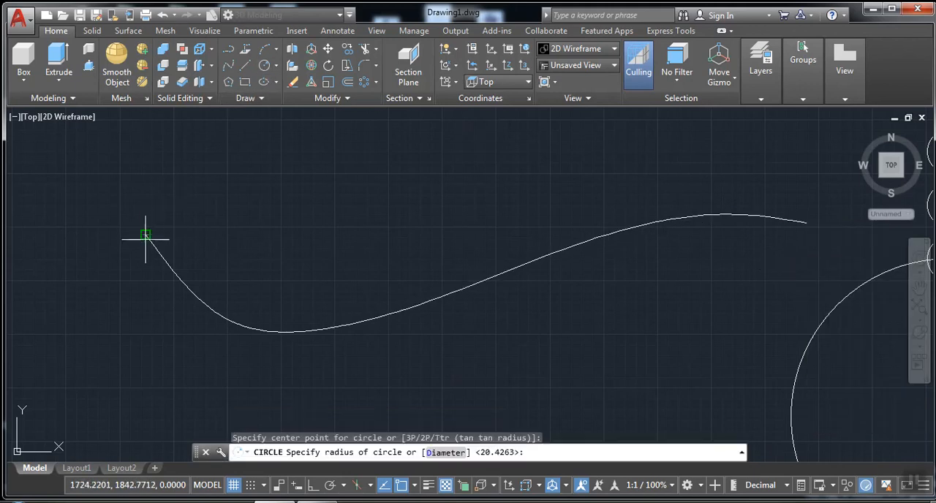
{"action": "left_click", "coordinate": [134, 242]}
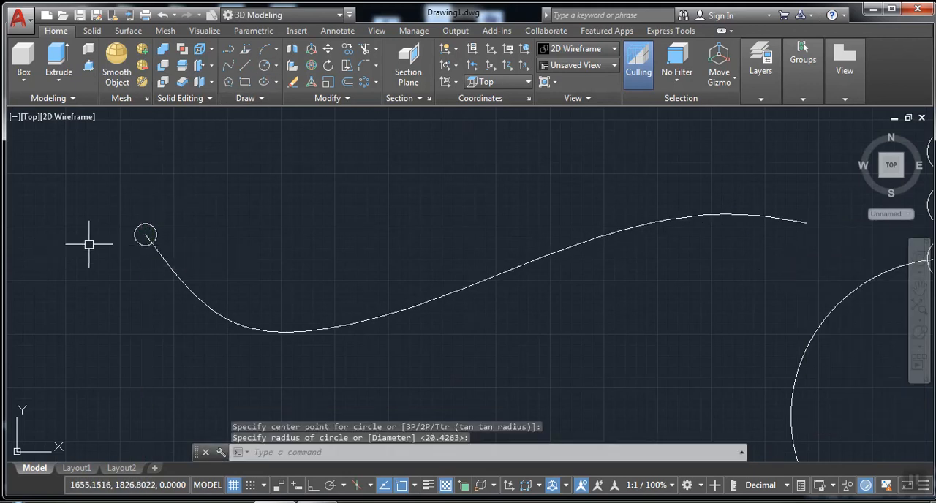
Create an associative path array of the small circle using the spline as the path curve
{"action": "left_click", "coordinate": [376, 83]}
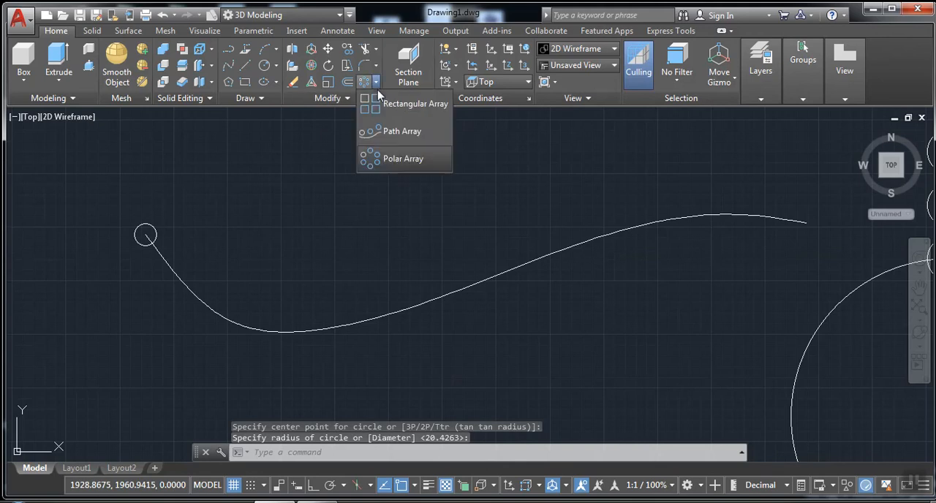
{"action": "left_click", "coordinate": [391, 133]}
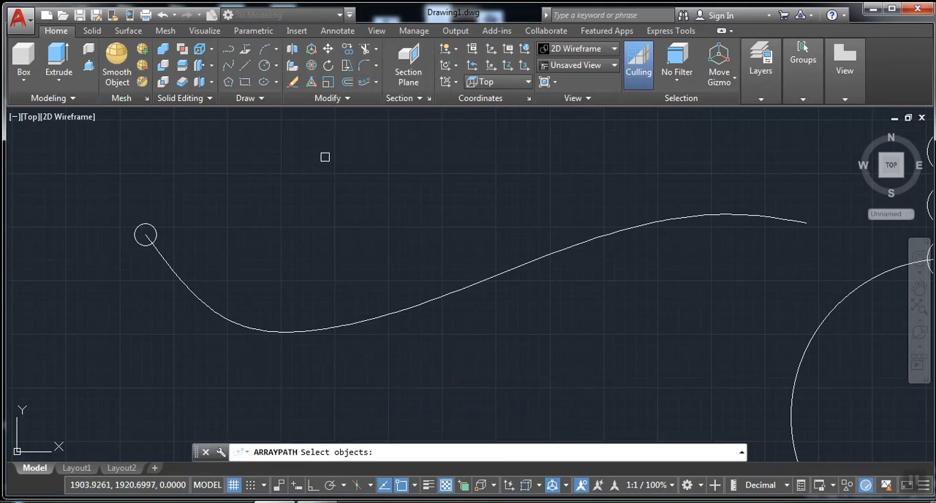
{"action": "left_click", "coordinate": [149, 224]}
{"action": "key", "text": "Return"}
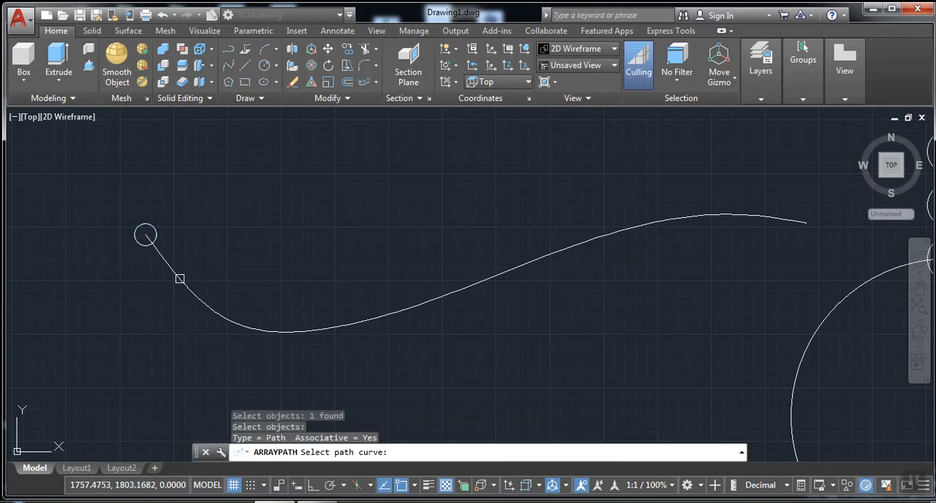
{"action": "left_click", "coordinate": [177, 279]}
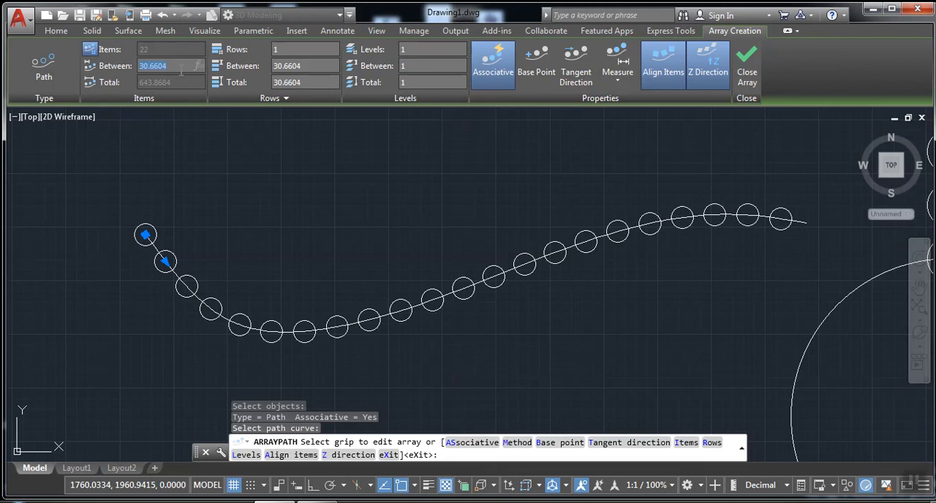
Set the spline path array's item spacing to 35, finish it, and re-edit the array to have 2 rows
{"action": "key", "text": "Return"}
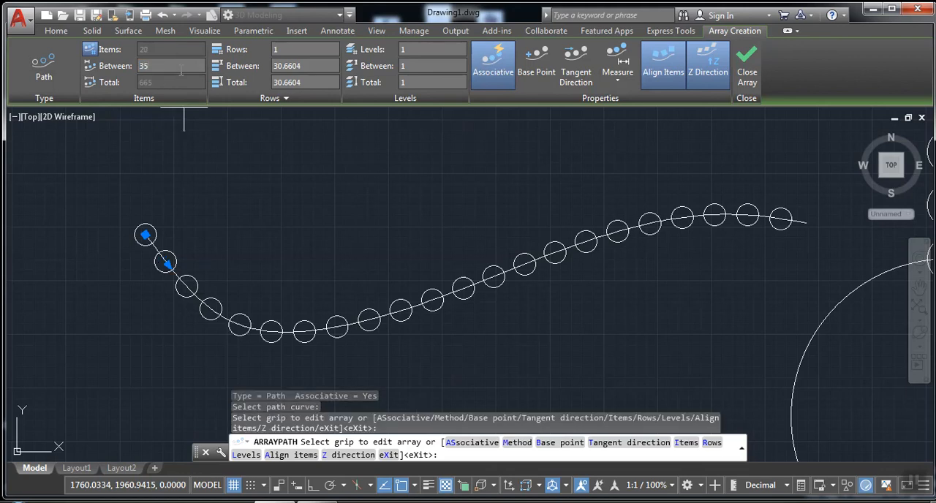
{"action": "key", "text": "Return"}
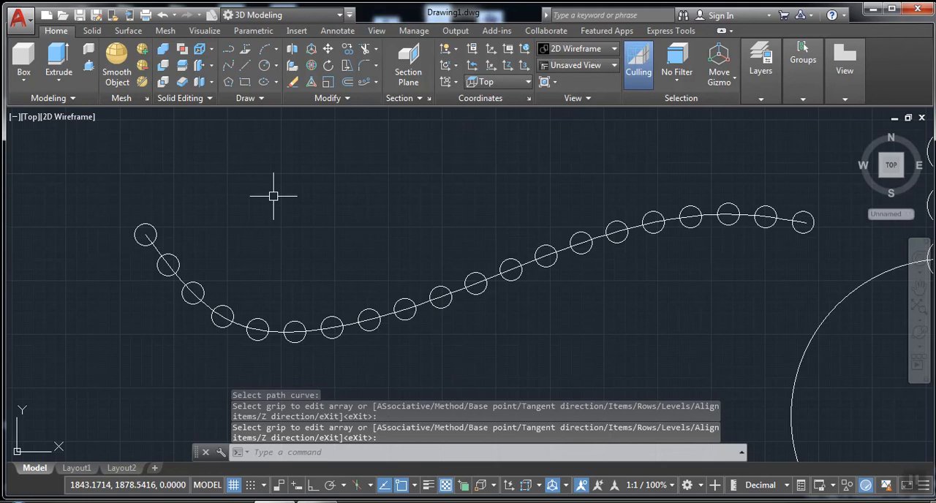
{"action": "left_click", "coordinate": [182, 260]}
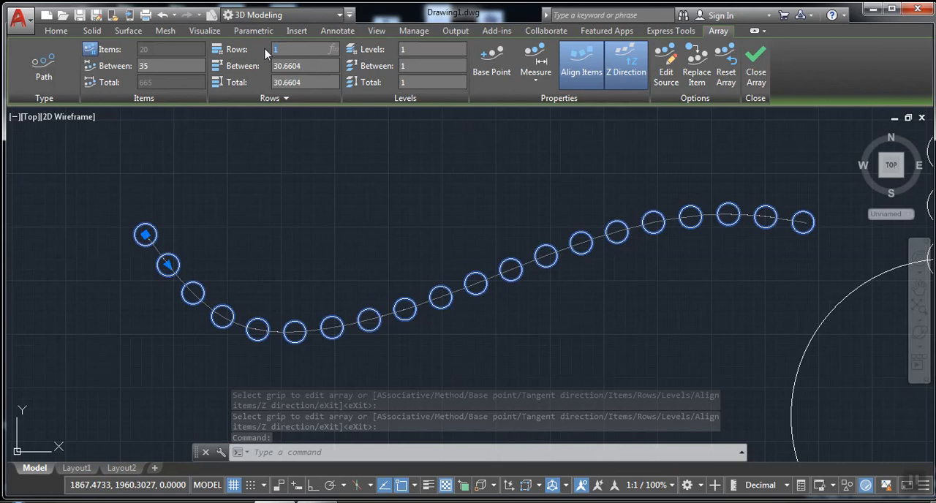
{"action": "type", "text": "2"}
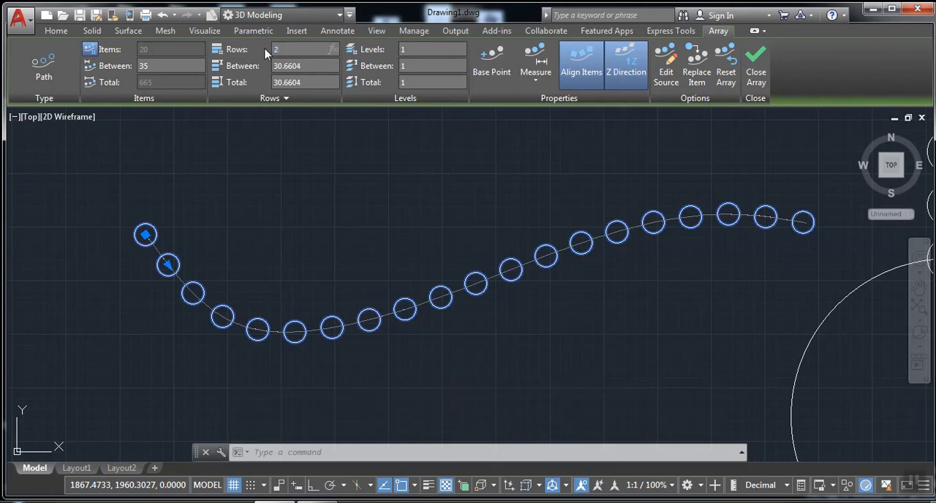
{"action": "key", "text": "Return"}
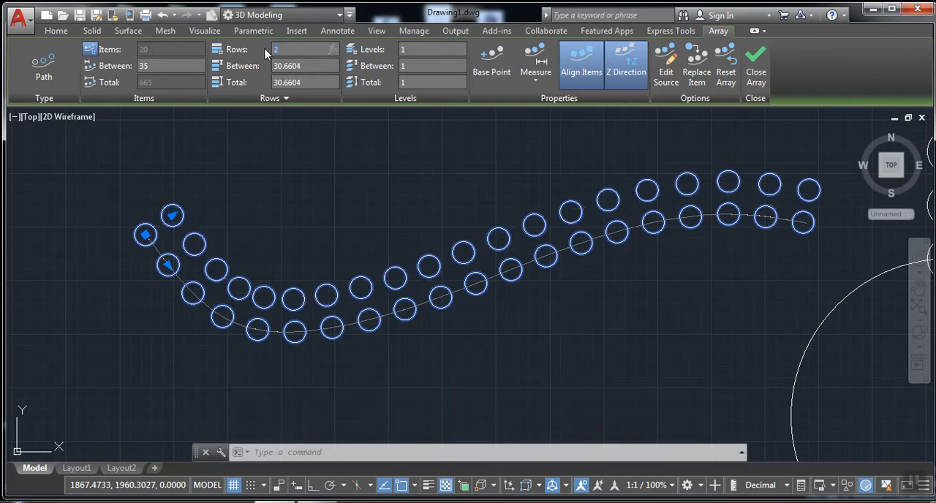
{"action": "left_click", "coordinate": [756, 61]}
{"action": "mouse_move", "coordinate": [757, 58]}
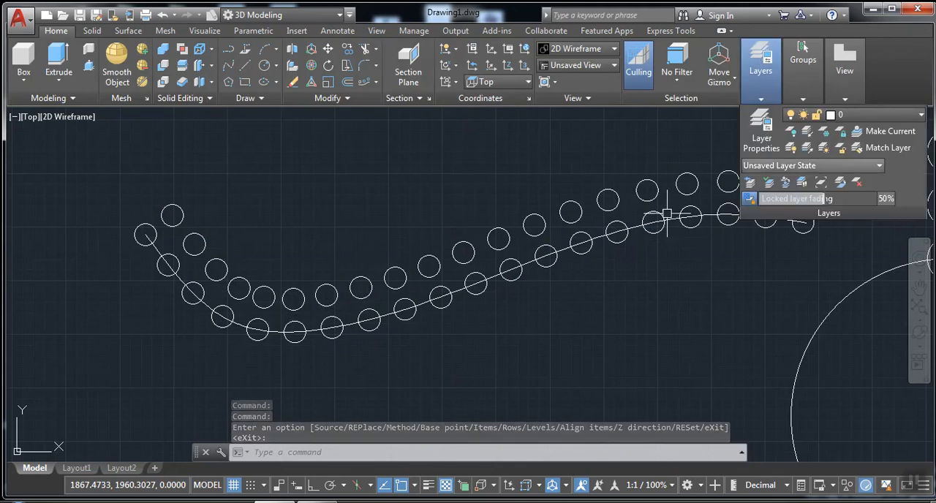
{"action": "left_click", "coordinate": [575, 309]}
{"action": "scroll", "coordinate": [541, 313], "scroll_direction": "down", "scroll_amount": 4}
{"action": "mouse_move", "coordinate": [541, 313]}
{"action": "middle_mouse_down"}
{"action": "mouse_move", "coordinate": [568, 299]}
{"action": "mouse_move", "coordinate": [286, 282]}
{"action": "mouse_move", "coordinate": [265, 292]}
{"action": "mouse_move", "coordinate": [364, 313]}
{"action": "mouse_move", "coordinate": [338, 303]}
{"action": "mouse_move", "coordinate": [302, 311]}
{"action": "mouse_move", "coordinate": [321, 299]}
{"action": "mouse_move", "coordinate": [308, 309]}
{"action": "middle_mouse_up"}
{"action": "scroll", "coordinate": [301, 309], "scroll_direction": "down", "scroll_amount": 2}
{"action": "scroll", "coordinate": [301, 309], "scroll_direction": "up", "scroll_amount": 2}
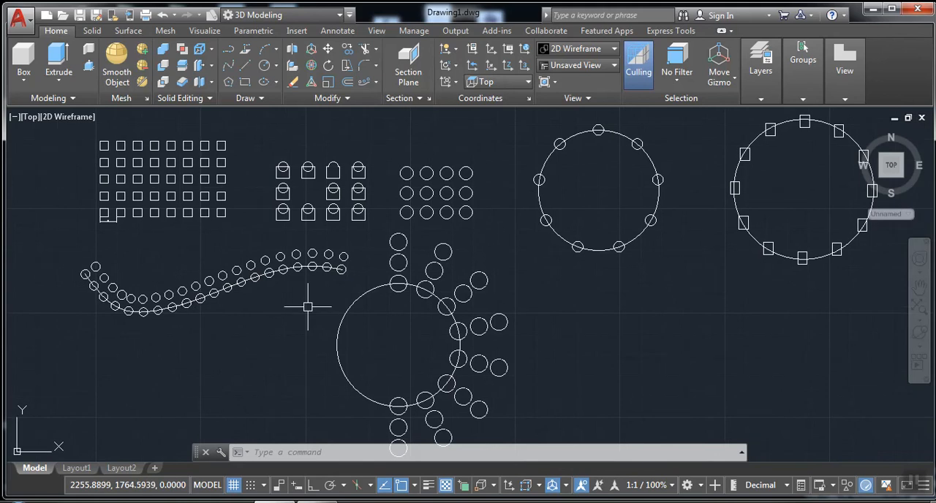
{"action": "left_click", "coordinate": [277, 83]}
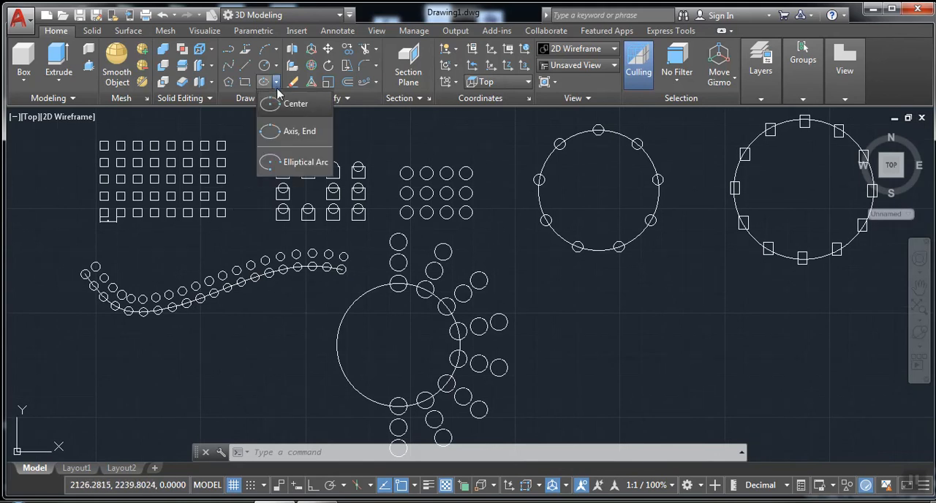
{"action": "left_click", "coordinate": [376, 82]}
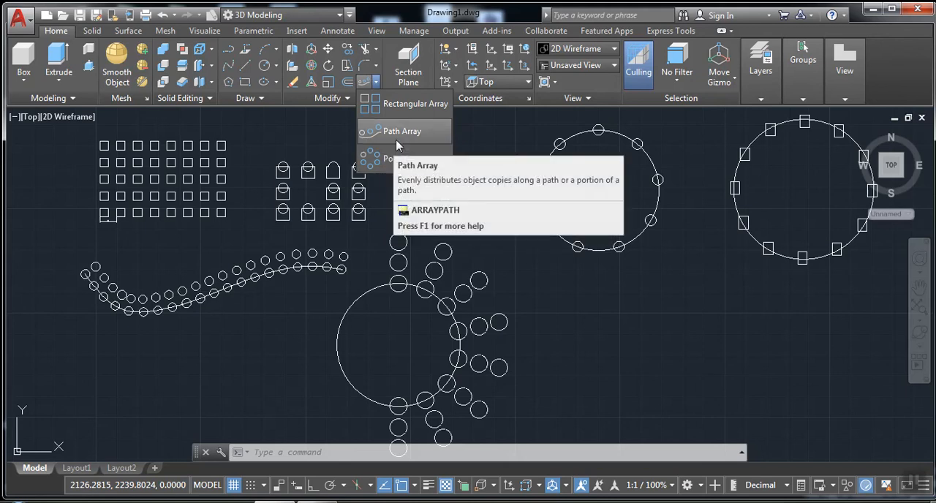
{"action": "left_click", "coordinate": [593, 300]}
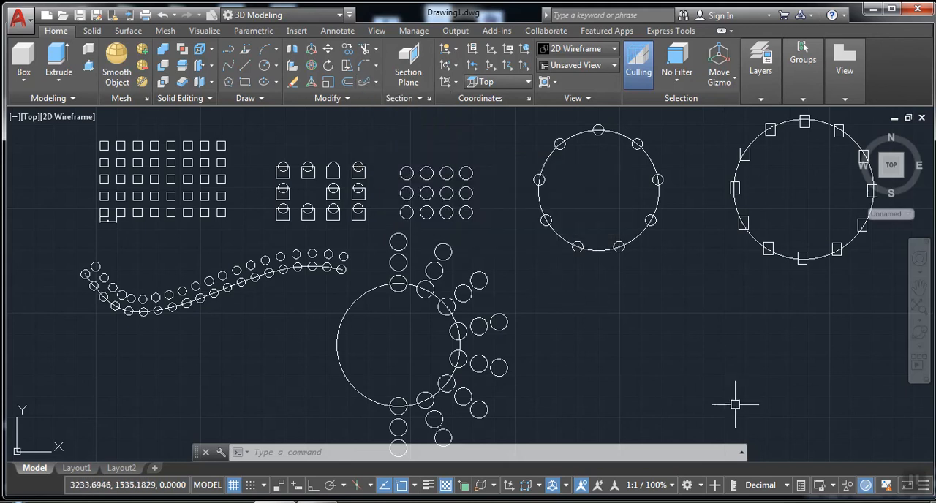
{"action": "left_click", "coordinate": [804, 502]}
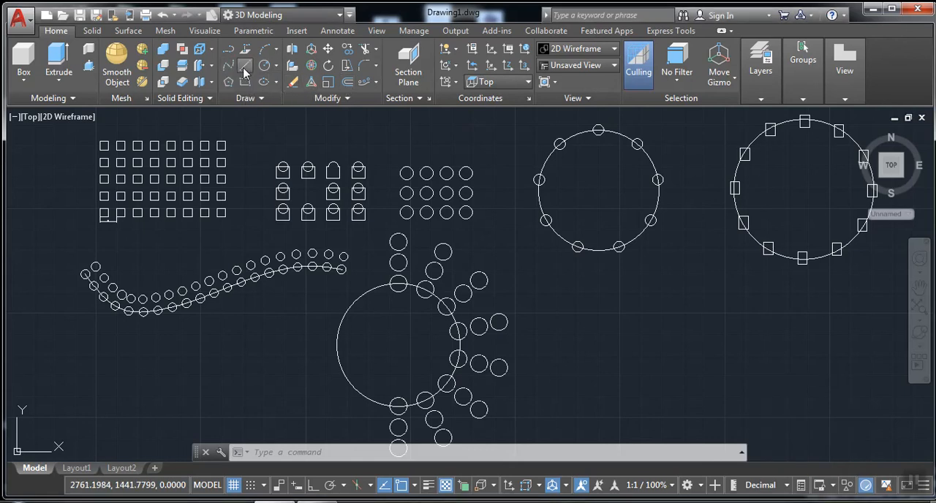
With Ortho on, draw a four-segment stepped line below the two full-circle arrays, going down, across, partway up, and across again
{"action": "left_click", "coordinate": [246, 66]}
{"action": "left_click", "coordinate": [572, 300]}
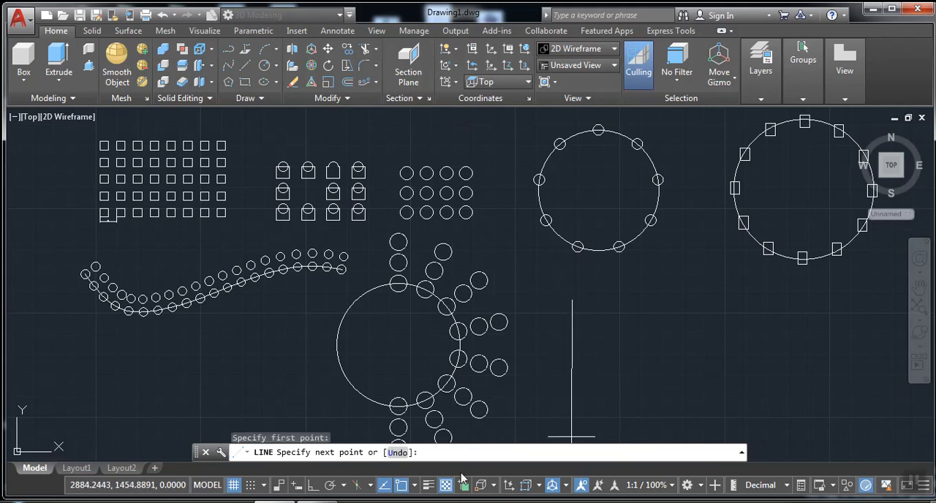
{"action": "left_click", "coordinate": [315, 487]}
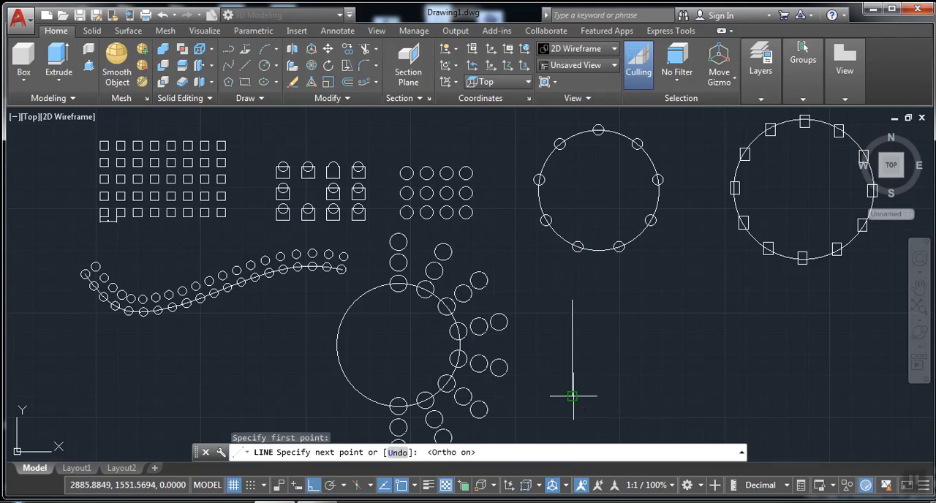
{"action": "left_click", "coordinate": [570, 396]}
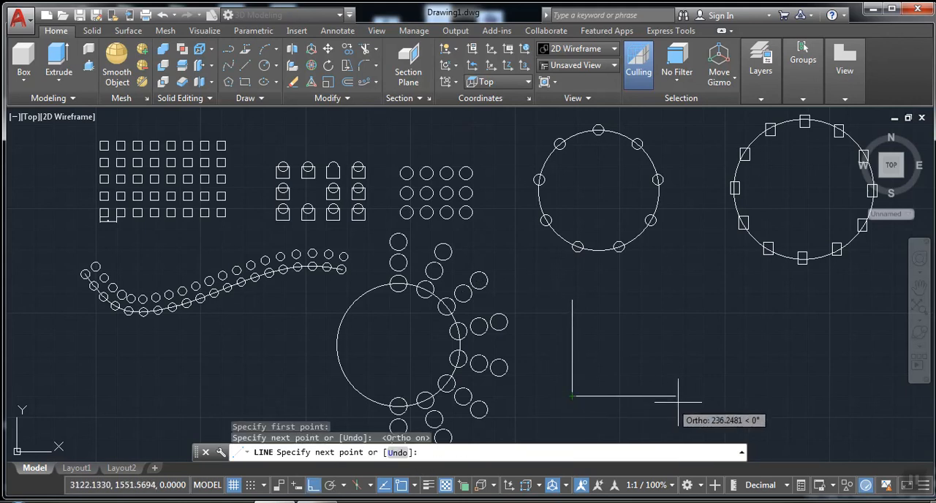
{"action": "left_click", "coordinate": [726, 341]}
{"action": "left_click", "coordinate": [876, 341]}
{"action": "right_click", "coordinate": [877, 336]}
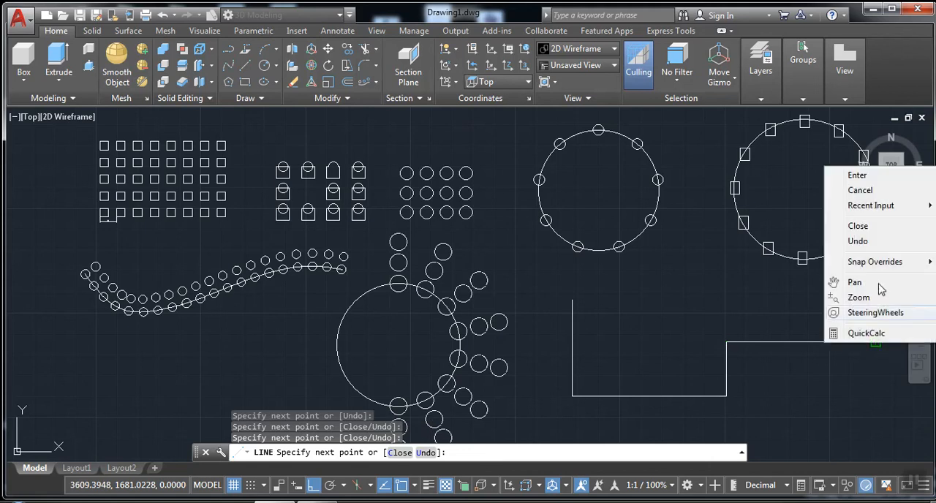
{"action": "left_click", "coordinate": [870, 191]}
Open DesignCenter, widen its folder list, and browse to the Sample\en-us\DesignCenter folder
{"action": "scroll", "coordinate": [694, 293], "scroll_direction": "up", "scroll_amount": 3}
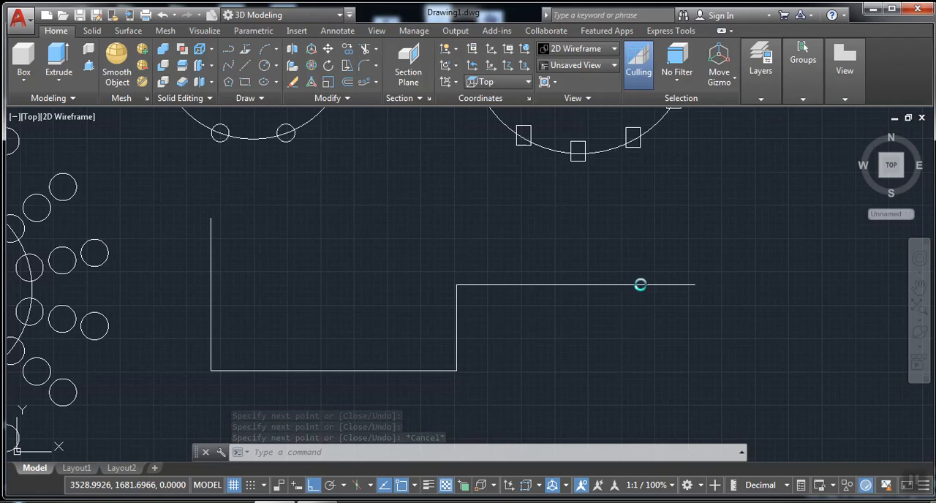
{"action": "key", "text": "ctrl+2"}
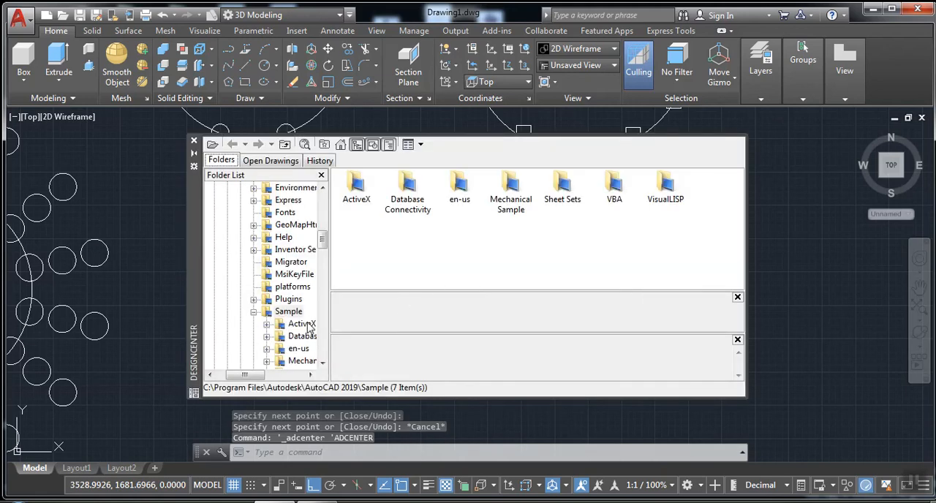
{"action": "left_click_drag", "start_coordinate": [333, 303], "coordinate": [456, 301]}
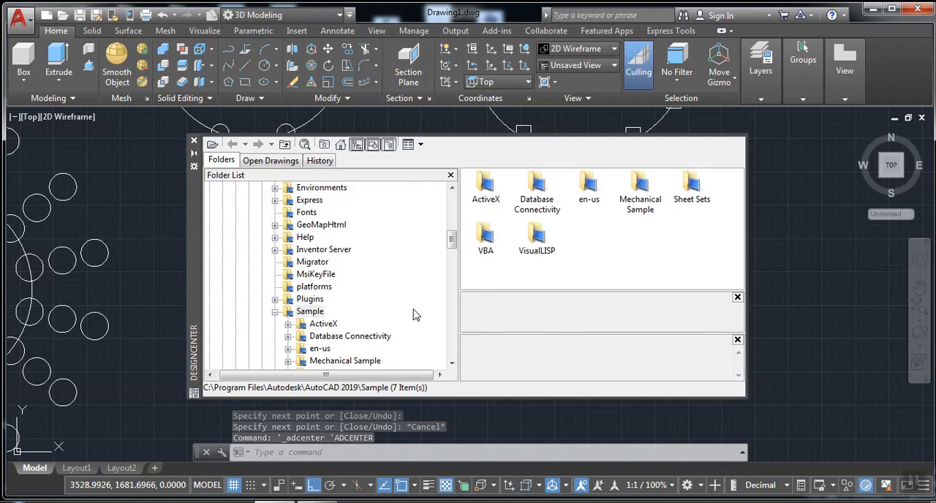
{"action": "left_click", "coordinate": [310, 312]}
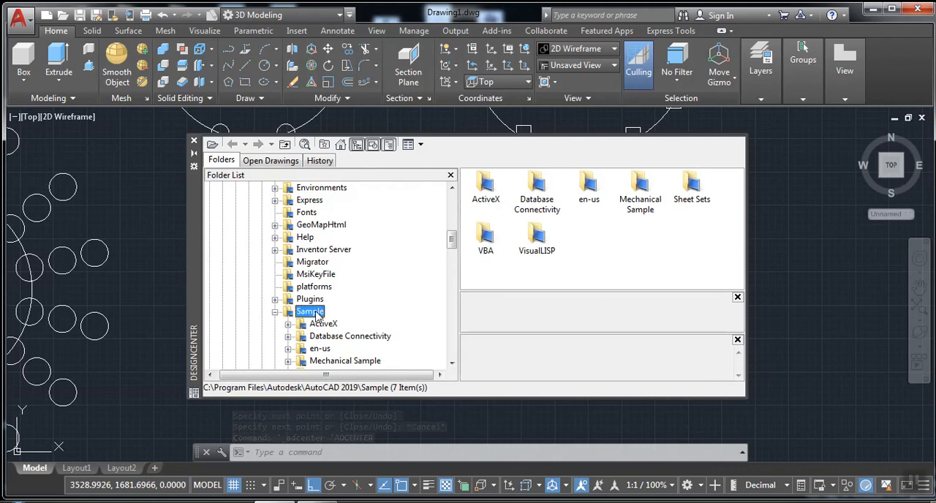
{"action": "scroll", "coordinate": [334, 316], "scroll_direction": "down", "scroll_amount": 1}
{"action": "double_click", "coordinate": [327, 315]}
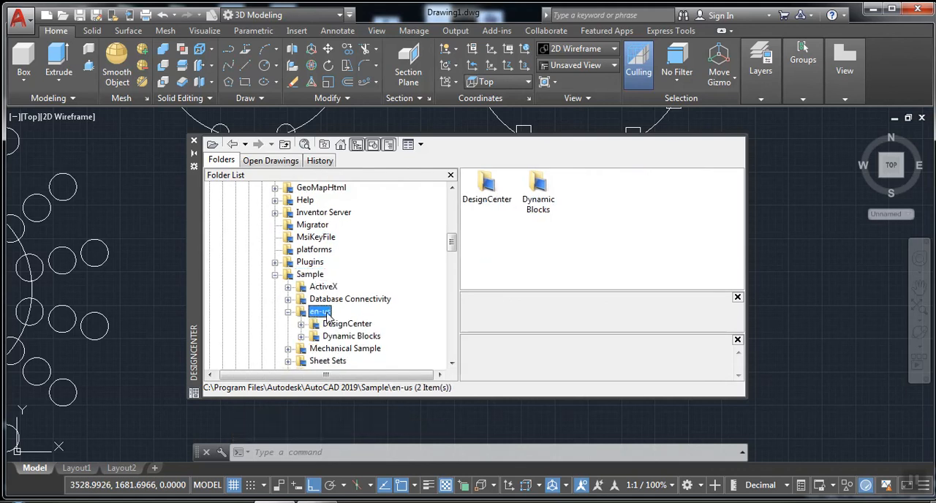
{"action": "double_click", "coordinate": [357, 324]}
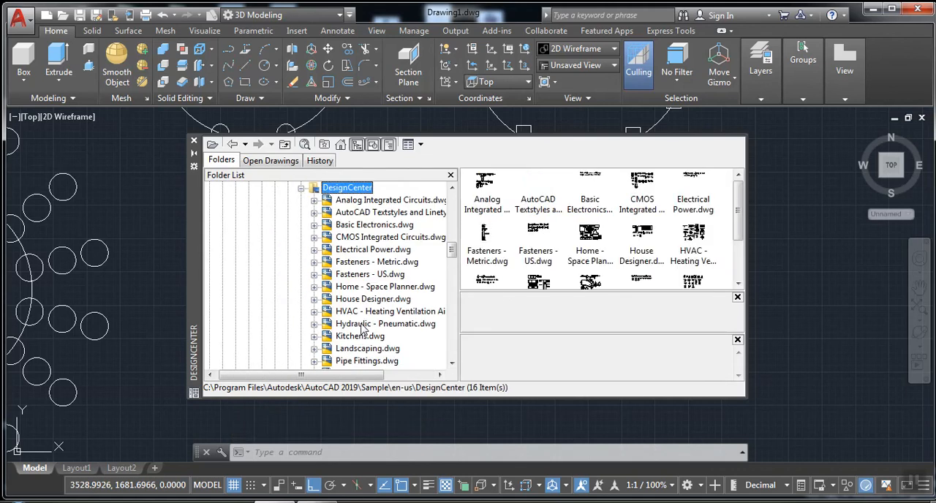
Look through the blocks of Analog Integrated Circuits.dwg and the contents of Basic Electronics.dwg
{"action": "left_click", "coordinate": [381, 202]}
{"action": "double_click", "coordinate": [382, 204]}
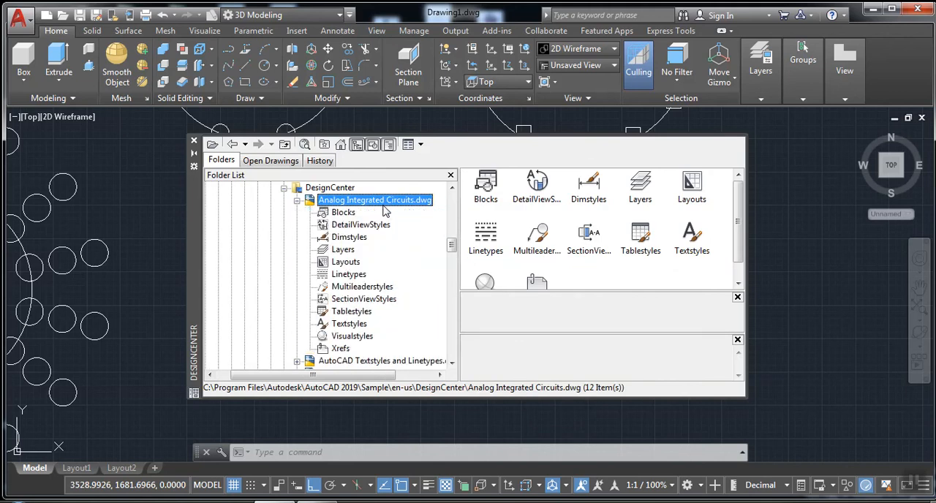
{"action": "left_click", "coordinate": [344, 212]}
{"action": "scroll", "coordinate": [351, 234], "scroll_direction": "down", "scroll_amount": 3}
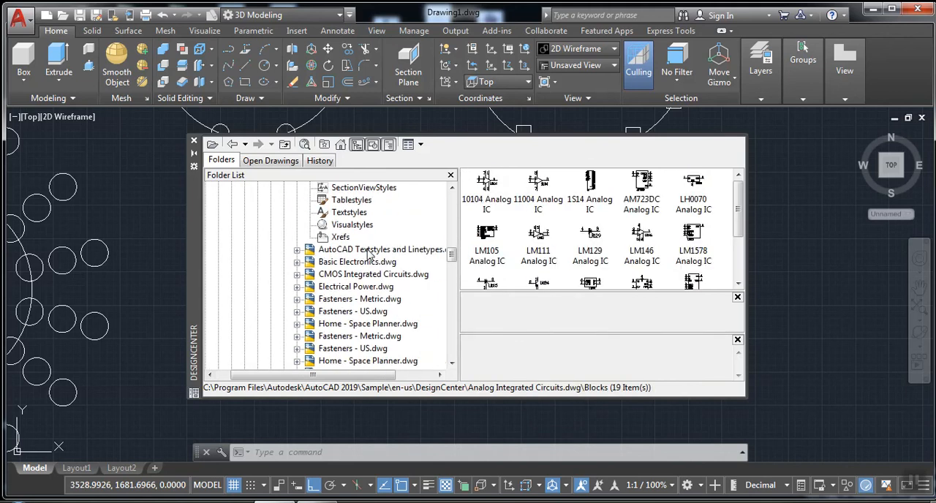
{"action": "double_click", "coordinate": [356, 262]}
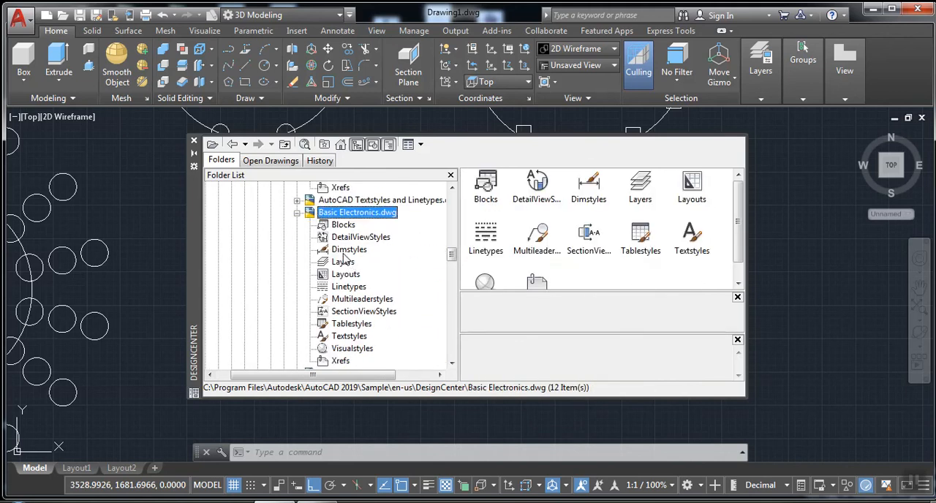
{"action": "scroll", "coordinate": [349, 261], "scroll_direction": "down", "scroll_amount": 1}
{"action": "scroll", "coordinate": [349, 261], "scroll_direction": "up", "scroll_amount": 1}
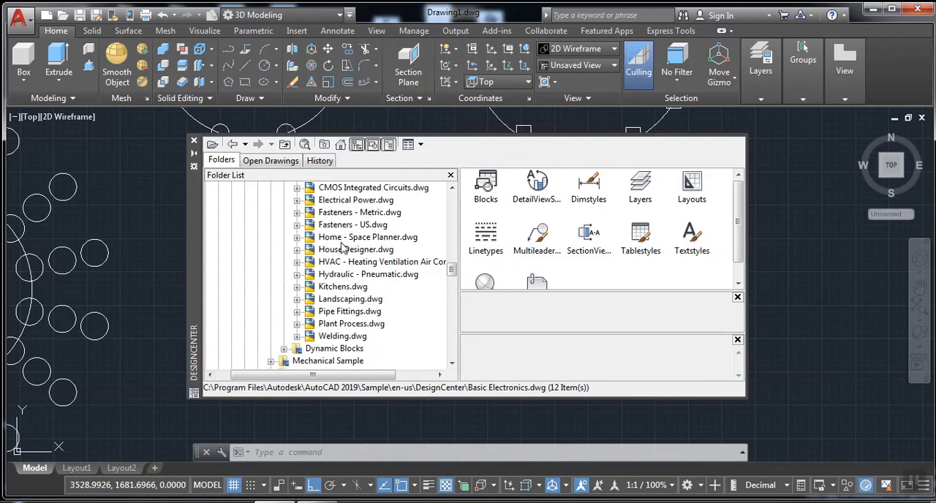
Insert the Chair - Desk block from Home - Space Planner.dwg near the right end of the stepped line and close DesignCenter
{"action": "double_click", "coordinate": [342, 237]}
{"action": "left_click", "coordinate": [342, 226]}
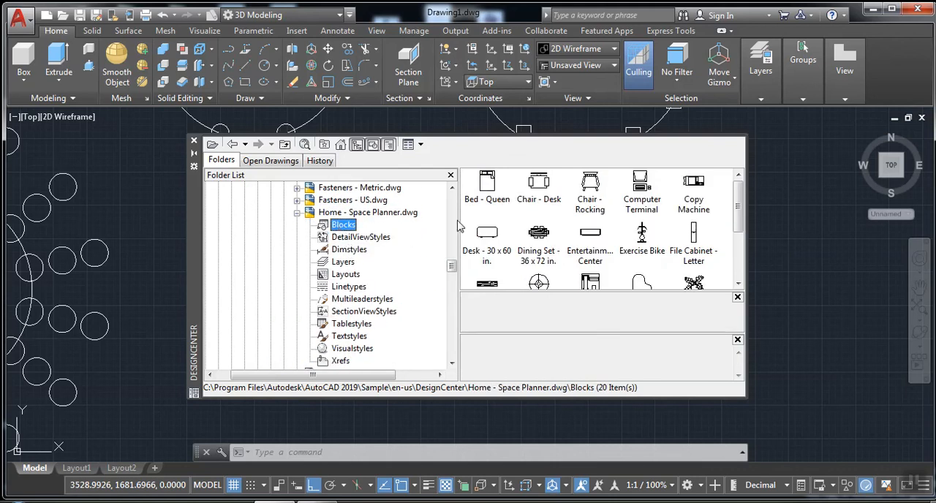
{"action": "left_click", "coordinate": [538, 191]}
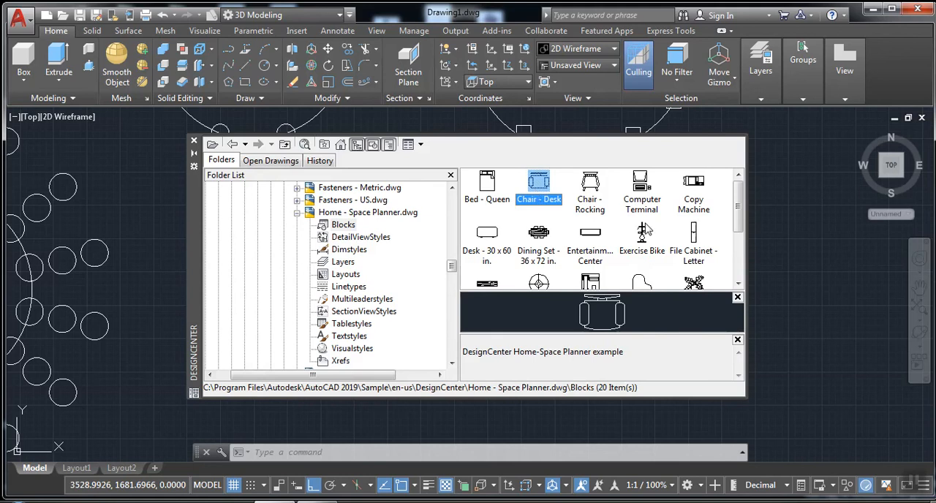
{"action": "left_click_drag", "start_coordinate": [647, 229], "coordinate": [813, 266]}
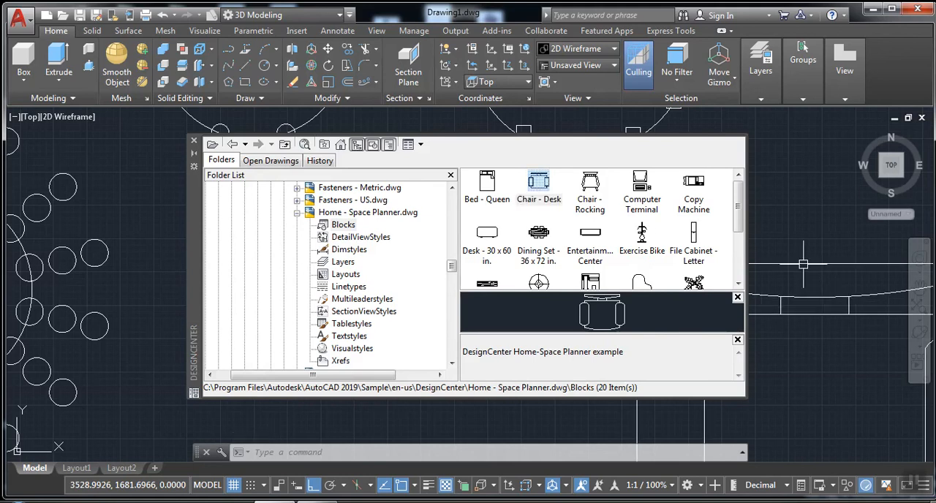
{"action": "left_click", "coordinate": [193, 141]}
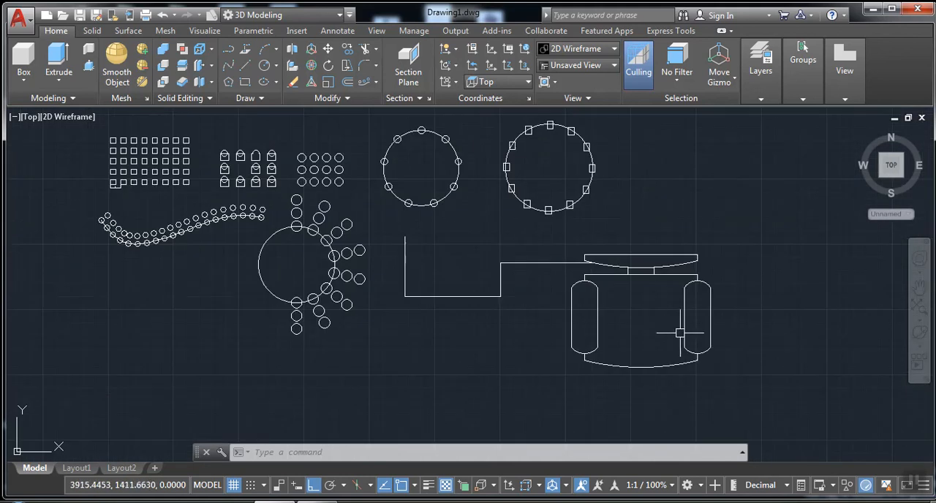
Scale the desk chair block by a factor of .2 about the midpoint of its backrest's top edge
{"action": "left_click", "coordinate": [704, 332]}
{"action": "left_click", "coordinate": [682, 333]}
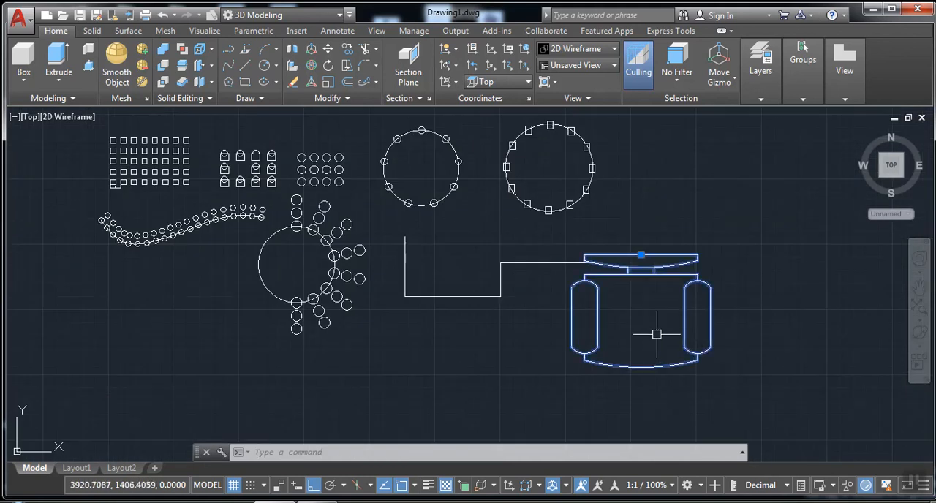
{"action": "right_click", "coordinate": [605, 333]}
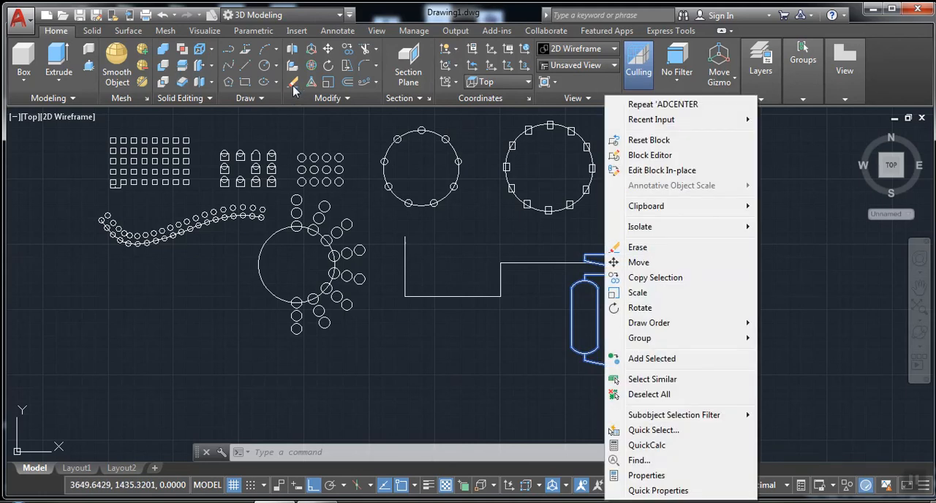
{"action": "left_click", "coordinate": [327, 83]}
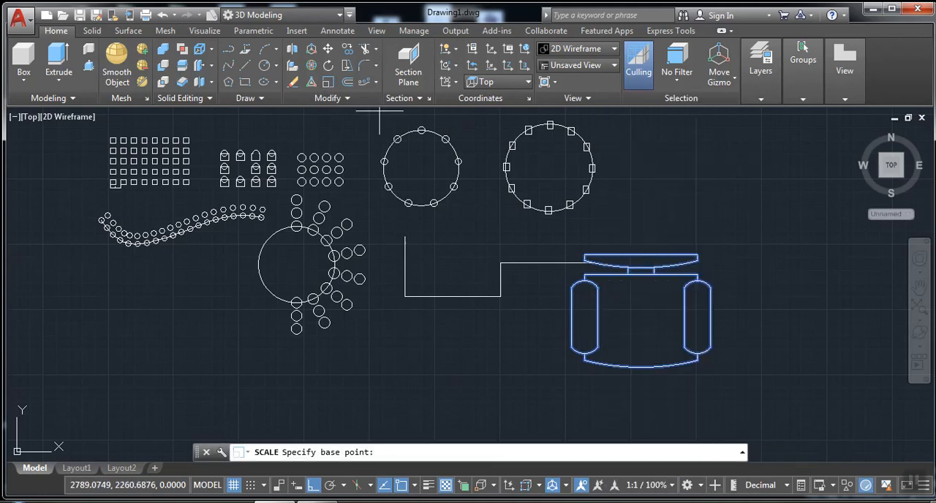
{"action": "left_click", "coordinate": [640, 255]}
{"action": "type", "text": "."}
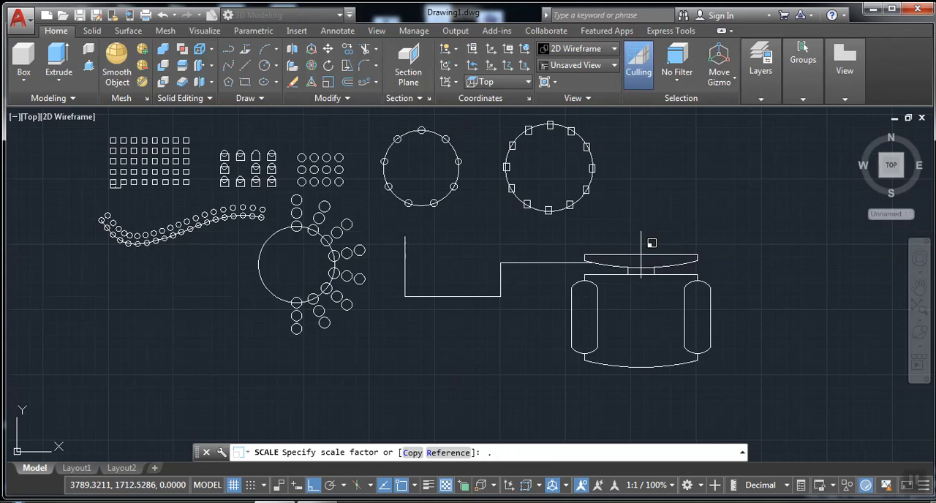
{"action": "type", "text": "2"}
{"action": "key", "text": "Return"}
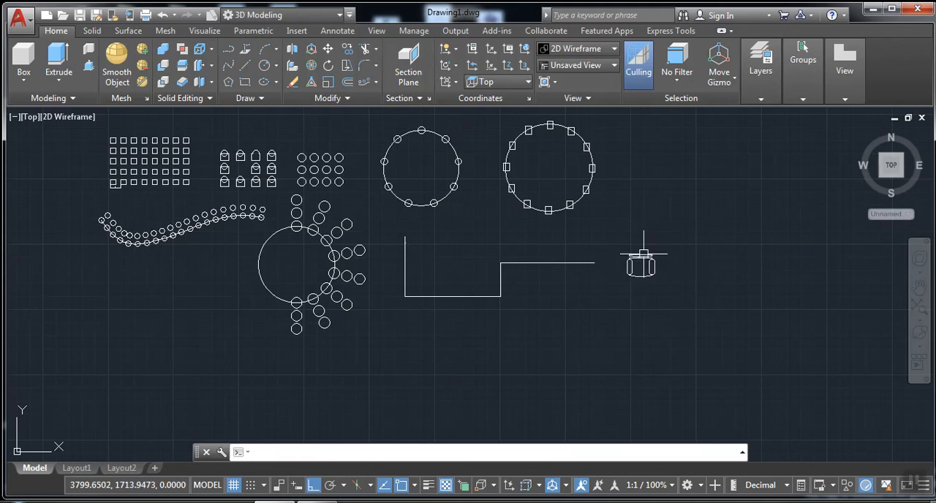
{"action": "scroll", "coordinate": [545, 242], "scroll_direction": "up", "scroll_amount": 4}
{"action": "middle_click_drag", "start_coordinate": [428, 217], "coordinate": [545, 247]}
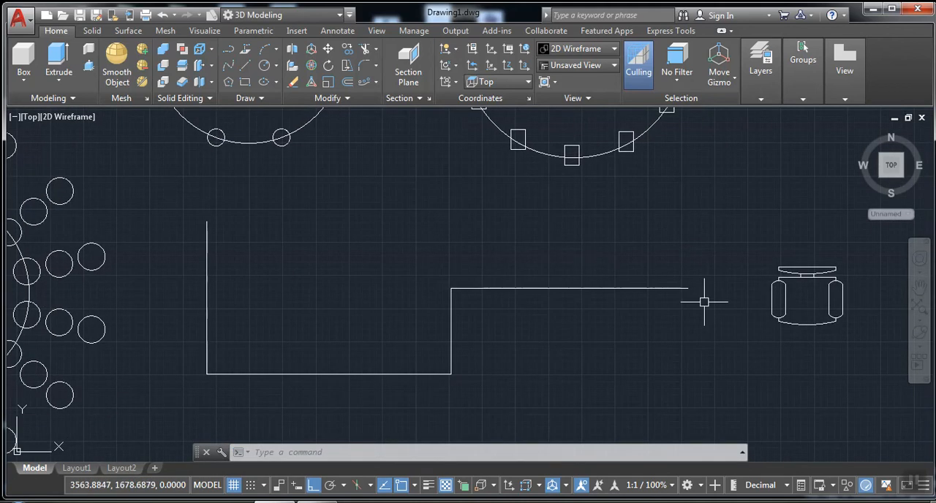
Move the desk chair, with Ortho off, so it sits just above the right endpoint of the stepped line
{"action": "left_click", "coordinate": [806, 324]}
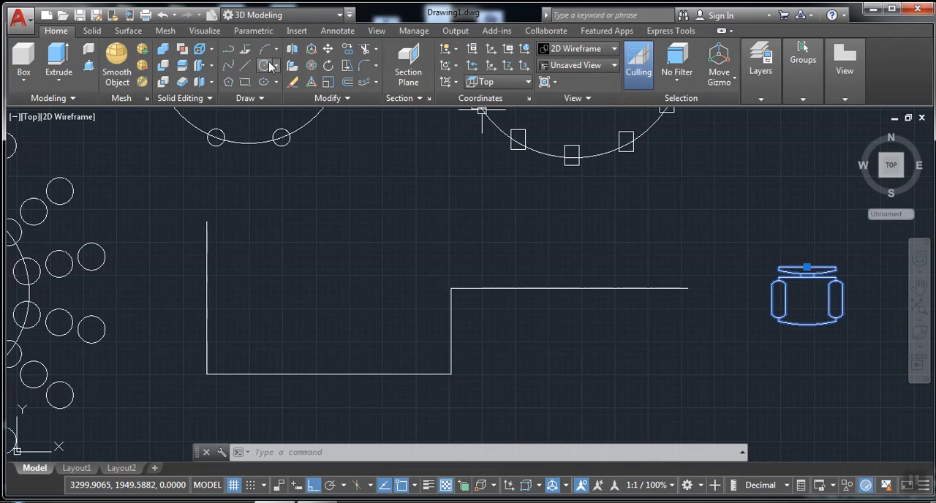
{"action": "left_click", "coordinate": [326, 50]}
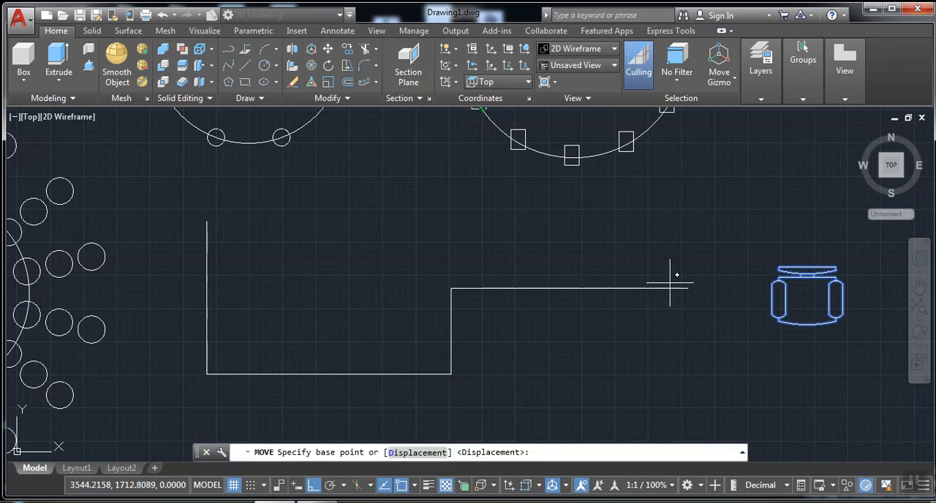
{"action": "left_click", "coordinate": [810, 324]}
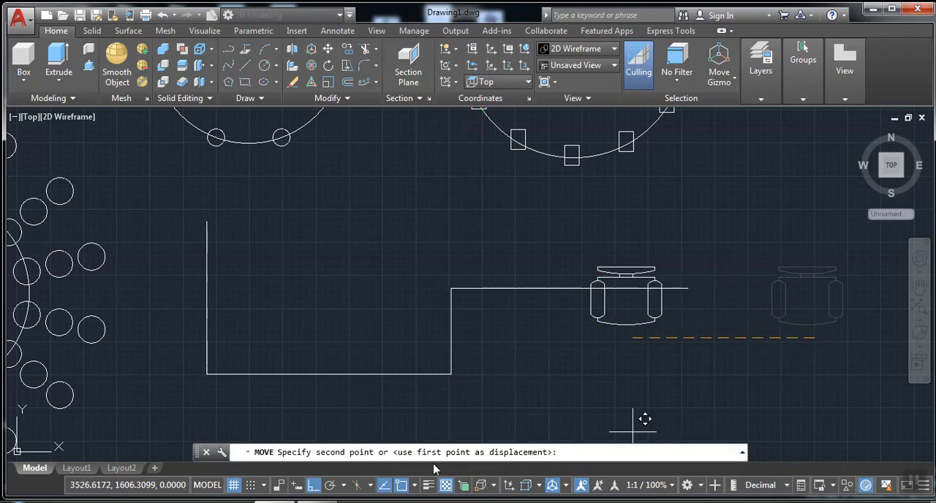
{"action": "left_click", "coordinate": [314, 485]}
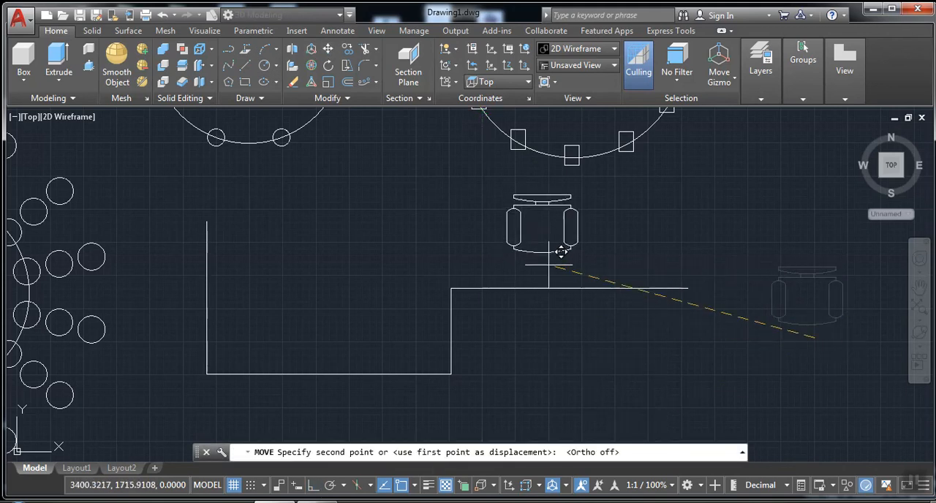
{"action": "left_click", "coordinate": [688, 289]}
{"action": "middle_click_drag", "start_coordinate": [574, 229], "coordinate": [514, 268]}
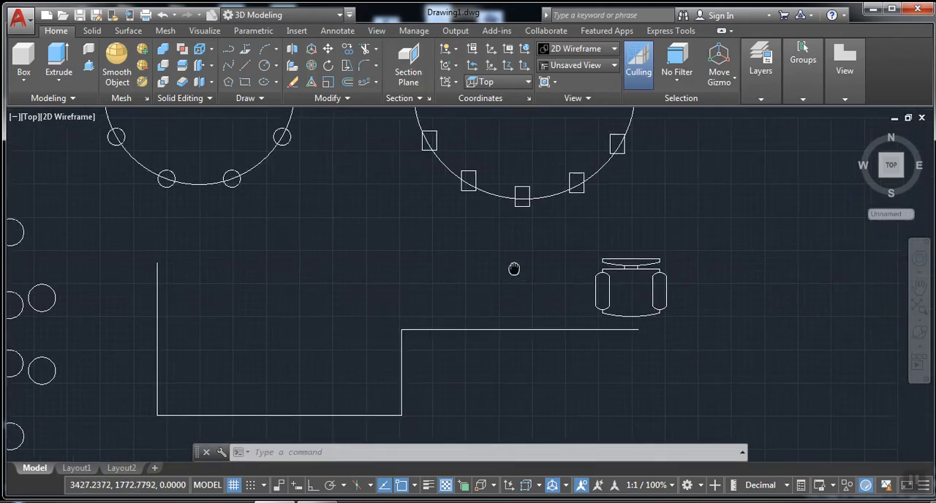
Scale the desk chair by a factor of .2 about the right endpoint of the stepped line
{"action": "left_click", "coordinate": [328, 82]}
{"action": "left_click", "coordinate": [619, 297]}
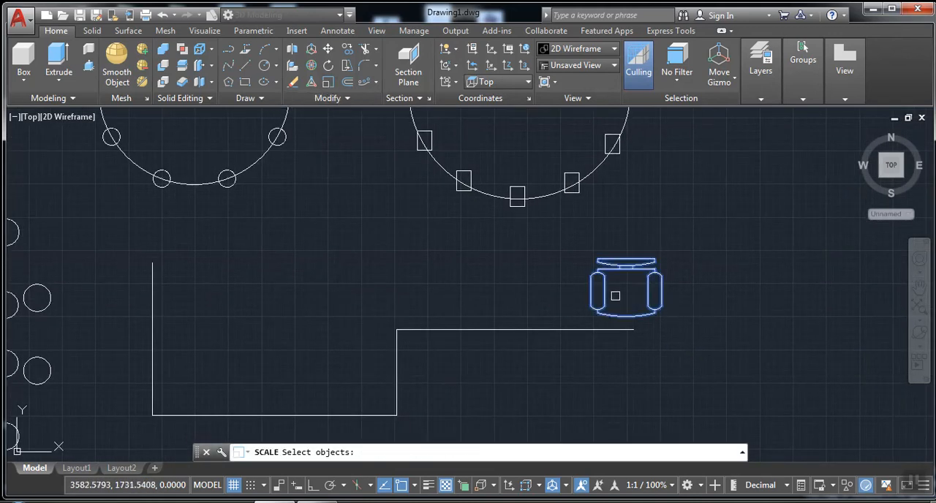
{"action": "key", "text": "Return"}
{"action": "left_click", "coordinate": [633, 330]}
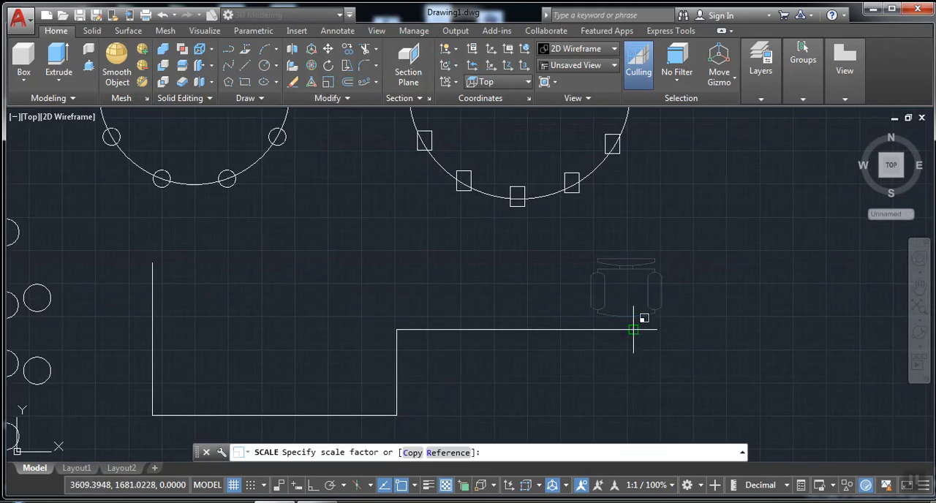
{"action": "type", "text": ".2"}
{"action": "key", "text": "Return"}
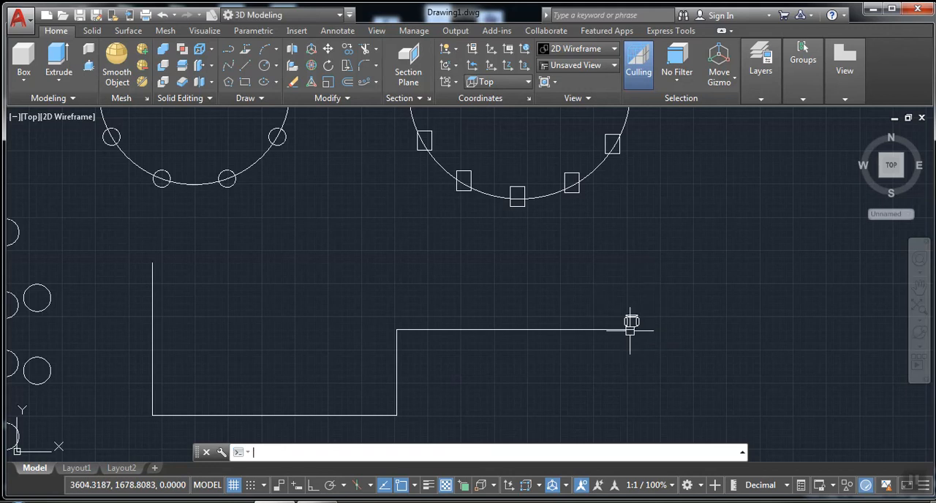
Erase all four separate line segments that make up the stepped line, keeping the chair
{"action": "scroll", "coordinate": [615, 351], "scroll_direction": "up", "scroll_amount": 2}
{"action": "middle_click_drag", "start_coordinate": [613, 353], "coordinate": [841, 250]}
{"action": "scroll", "coordinate": [745, 278], "scroll_direction": "down", "scroll_amount": 2}
{"action": "mouse_move", "coordinate": [695, 302]}
{"action": "middle_mouse_down"}
{"action": "mouse_move", "coordinate": [650, 348]}
{"action": "mouse_move", "coordinate": [636, 349]}
{"action": "middle_mouse_up"}
{"action": "mouse_move", "coordinate": [729, 298]}
{"action": "middle_mouse_down"}
{"action": "mouse_move", "coordinate": [748, 296]}
{"action": "mouse_move", "coordinate": [733, 323]}
{"action": "mouse_move", "coordinate": [721, 318]}
{"action": "middle_mouse_up"}
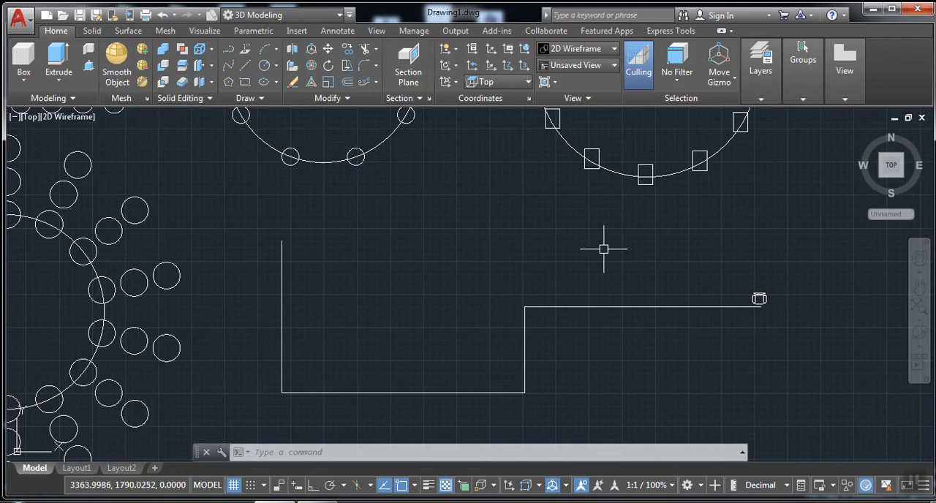
{"action": "left_click", "coordinate": [633, 313]}
{"action": "left_click", "coordinate": [560, 372]}
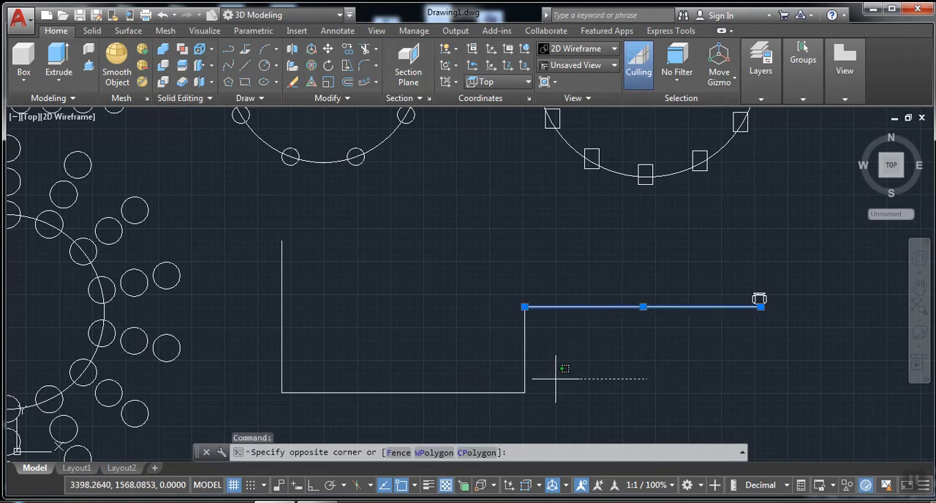
{"action": "left_click", "coordinate": [396, 280]}
{"action": "left_click", "coordinate": [349, 400]}
{"action": "left_click", "coordinate": [286, 320]}
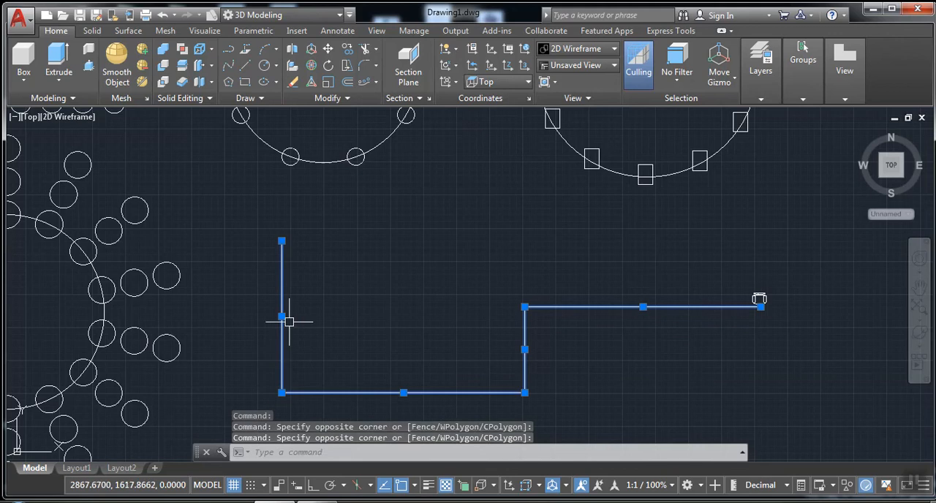
{"action": "right_click", "coordinate": [325, 285]}
{"action": "left_click", "coordinate": [350, 269]}
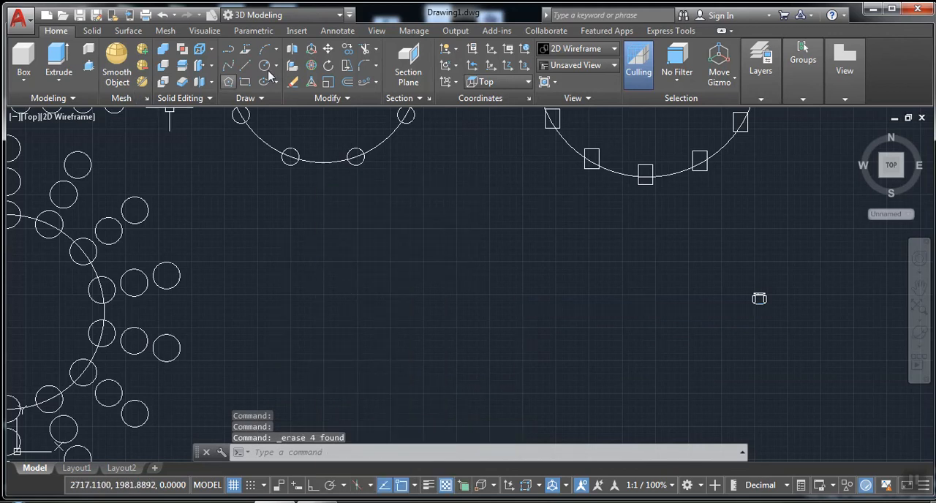
Draw a five-segment stepped polyline with Ortho on, starting just below the chair and running left, down, left, up and left
{"action": "left_click", "coordinate": [229, 52]}
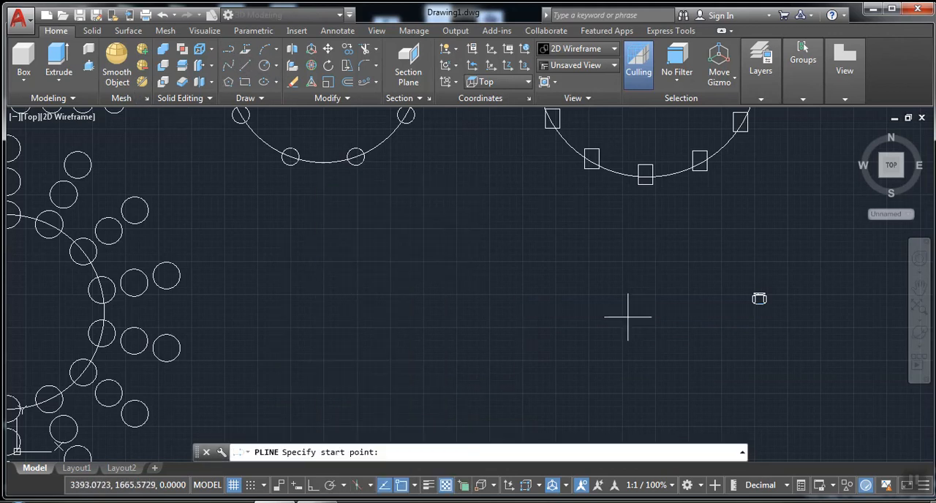
{"action": "left_click", "coordinate": [755, 316]}
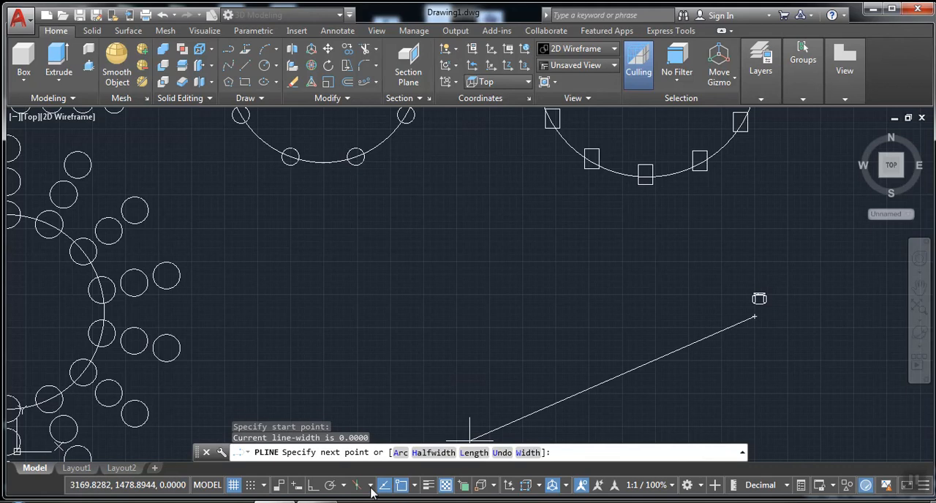
{"action": "left_click", "coordinate": [320, 489]}
{"action": "left_click", "coordinate": [593, 316]}
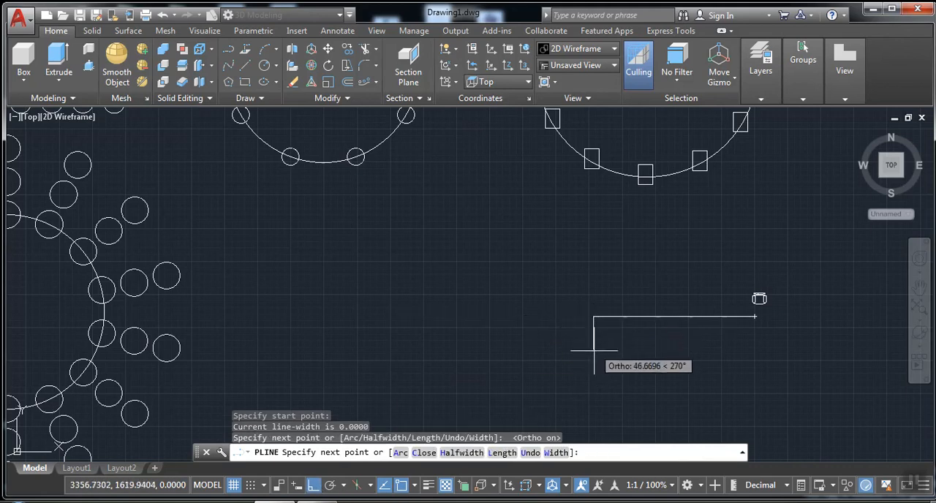
{"action": "left_click", "coordinate": [592, 374]}
{"action": "left_click", "coordinate": [410, 372]}
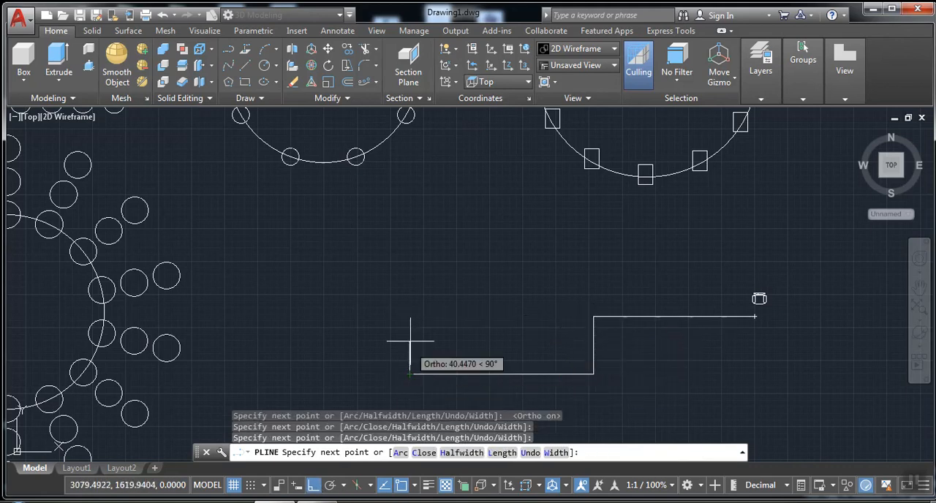
{"action": "right_click", "coordinate": [285, 251]}
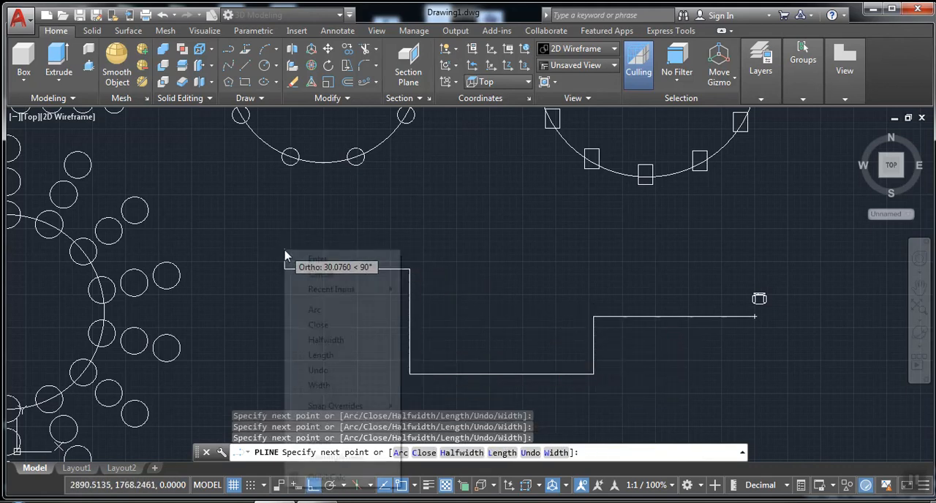
{"action": "left_click", "coordinate": [307, 261]}
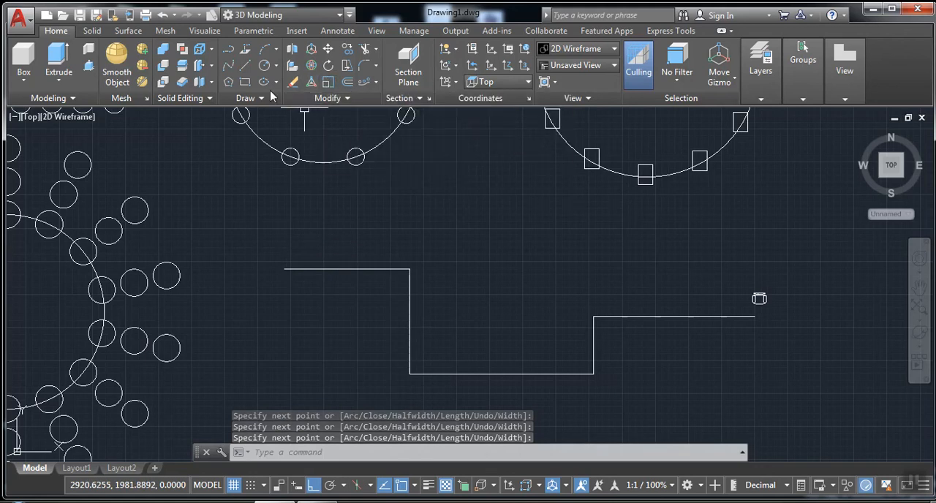
Create a non-associative path array of the chair along the stepped polyline with 50 between items
{"action": "left_click", "coordinate": [375, 85]}
{"action": "left_click", "coordinate": [399, 131]}
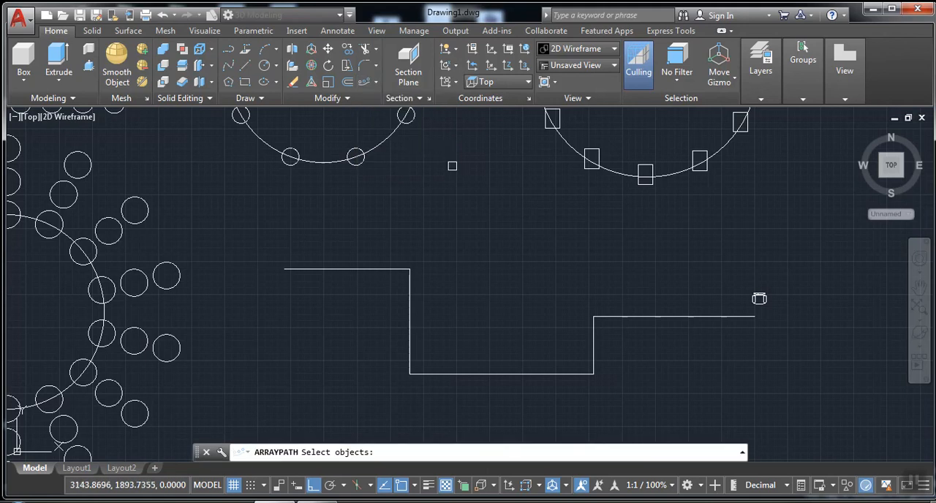
{"action": "left_click", "coordinate": [759, 299]}
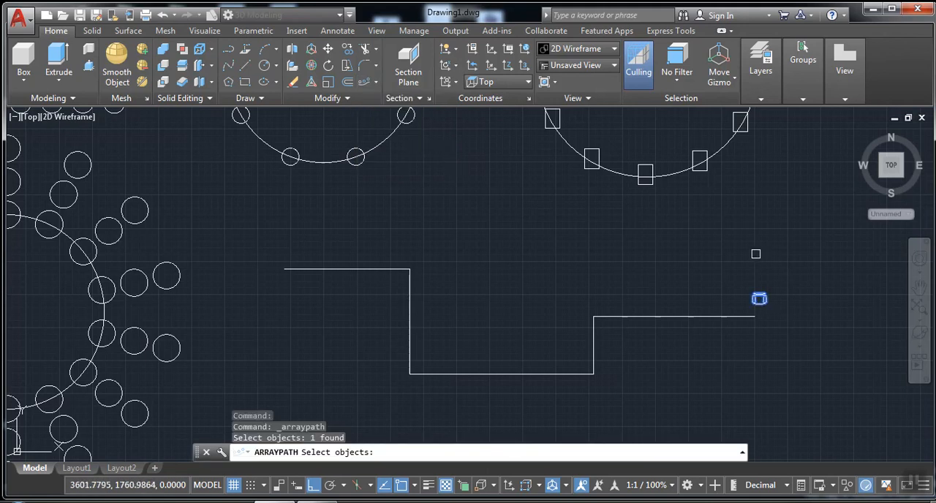
{"action": "key", "text": "Return"}
{"action": "left_click", "coordinate": [624, 318]}
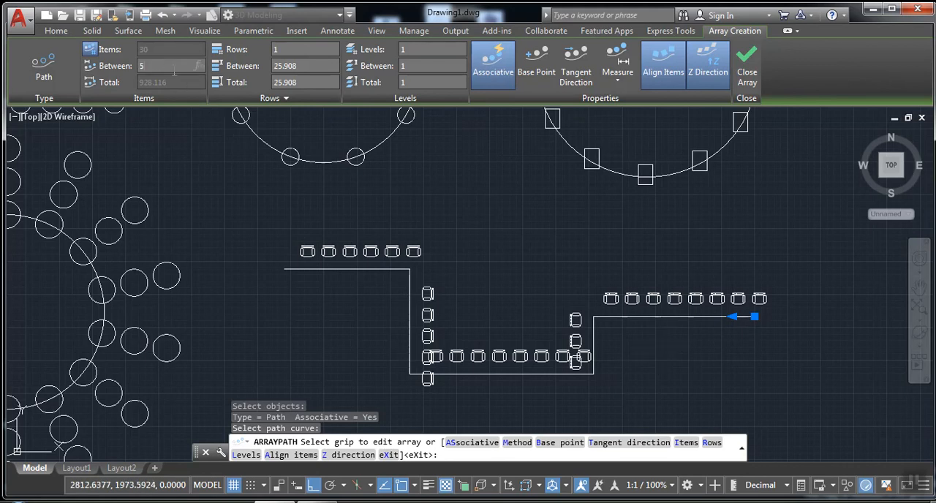
{"action": "key", "text": "Return"}
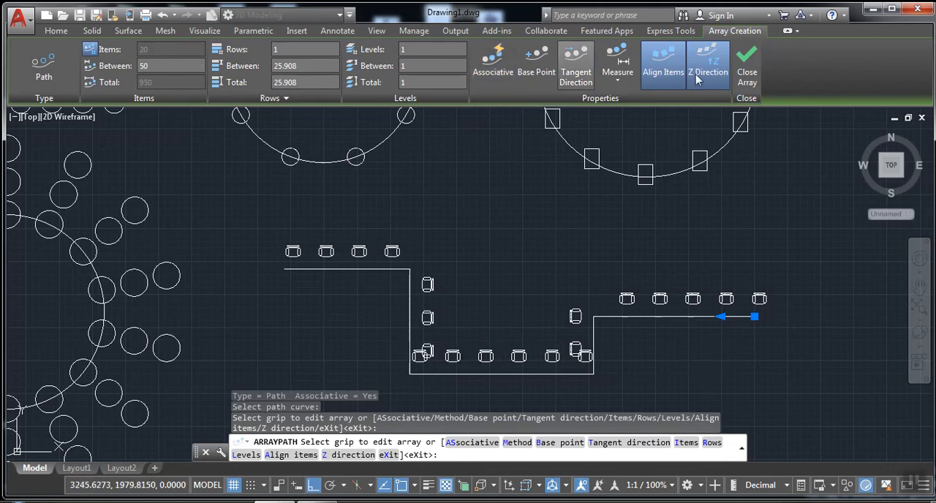
{"action": "left_click", "coordinate": [747, 71]}
Erase the two chairs at the ends of the lowest row that overlap the side chairs
{"action": "scroll", "coordinate": [587, 371], "scroll_direction": "up", "scroll_amount": 4}
{"action": "left_click", "coordinate": [590, 326]}
{"action": "left_click", "coordinate": [560, 294]}
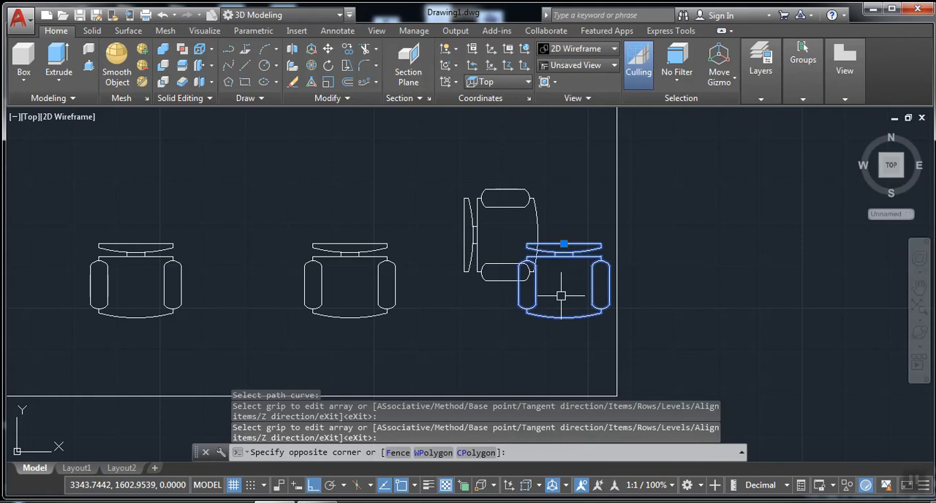
{"action": "scroll", "coordinate": [647, 300], "scroll_direction": "down", "scroll_amount": 2}
{"action": "middle_click_drag", "start_coordinate": [680, 312], "coordinate": [836, 348]}
{"action": "left_click", "coordinate": [351, 348]}
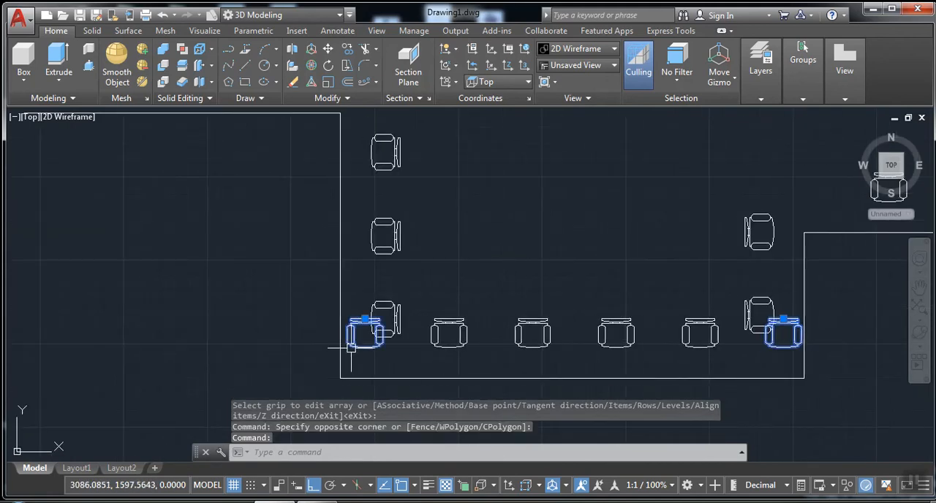
{"action": "key", "text": "Delete"}
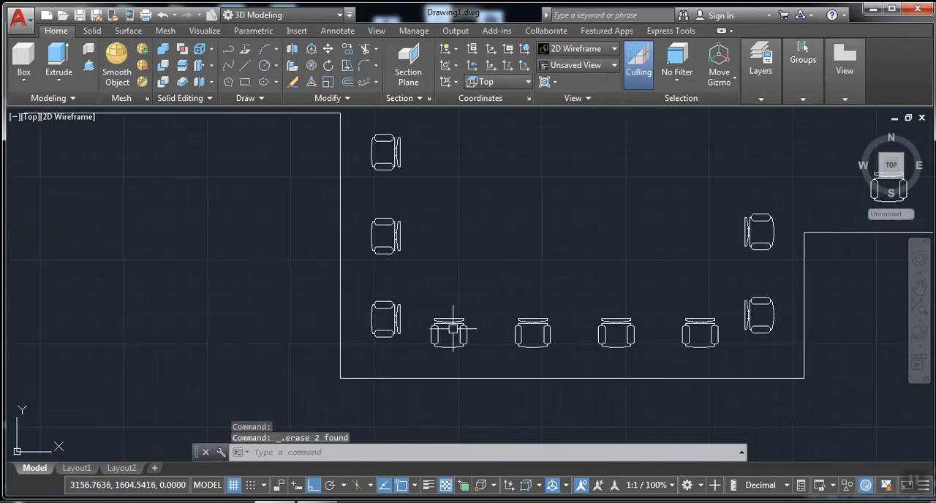
{"action": "scroll", "coordinate": [454, 331], "scroll_direction": "down", "scroll_amount": 4}
{"action": "scroll", "coordinate": [373, 299], "scroll_direction": "up", "scroll_amount": 3}
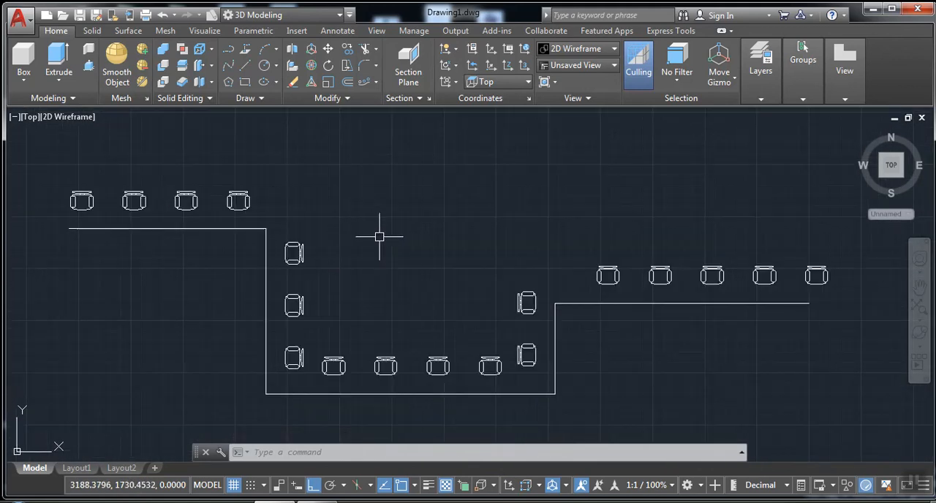
{"action": "mouse_move", "coordinate": [438, 258]}
{"action": "middle_mouse_down"}
{"action": "mouse_move", "coordinate": [451, 261]}
{"action": "mouse_move", "coordinate": [464, 244]}
{"action": "middle_mouse_up"}
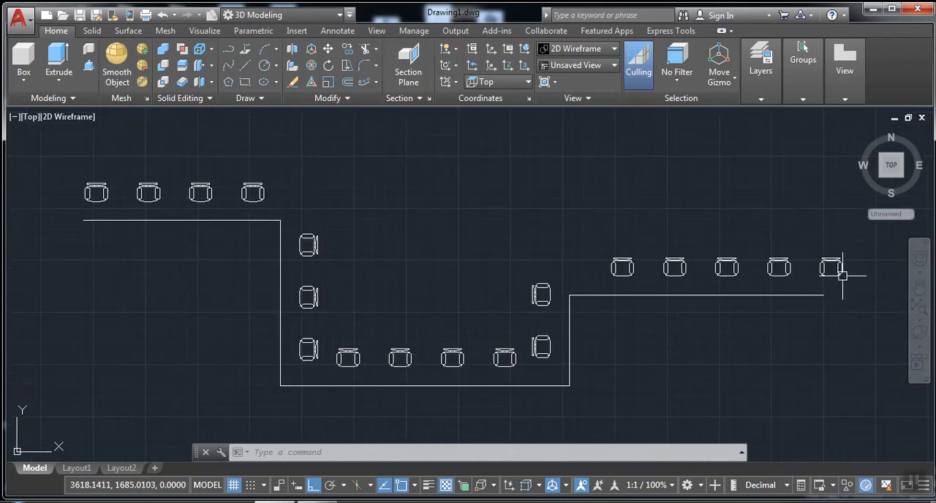
{"action": "mouse_move", "coordinate": [661, 272]}
{"action": "middle_mouse_down"}
{"action": "mouse_move", "coordinate": [658, 257]}
{"action": "mouse_move", "coordinate": [679, 259]}
{"action": "mouse_move", "coordinate": [669, 263]}
{"action": "middle_mouse_up"}
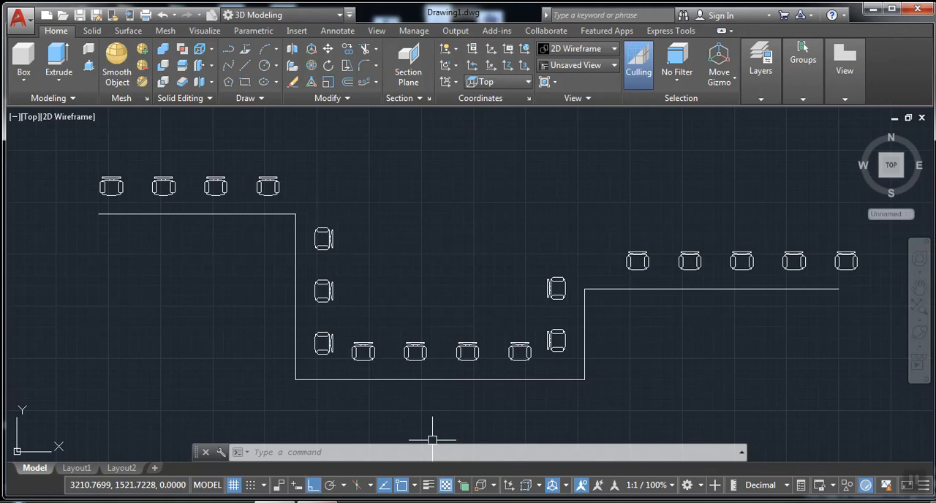
{"action": "mouse_move", "coordinate": [316, 502]}
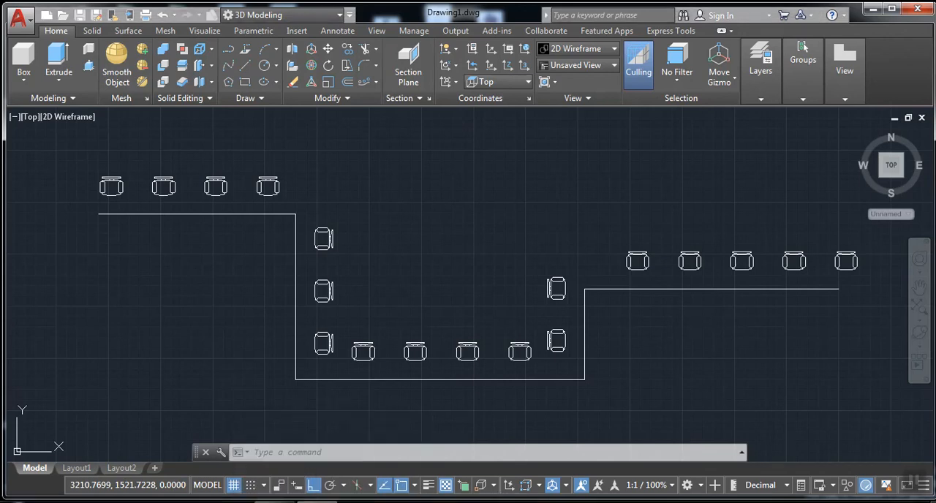